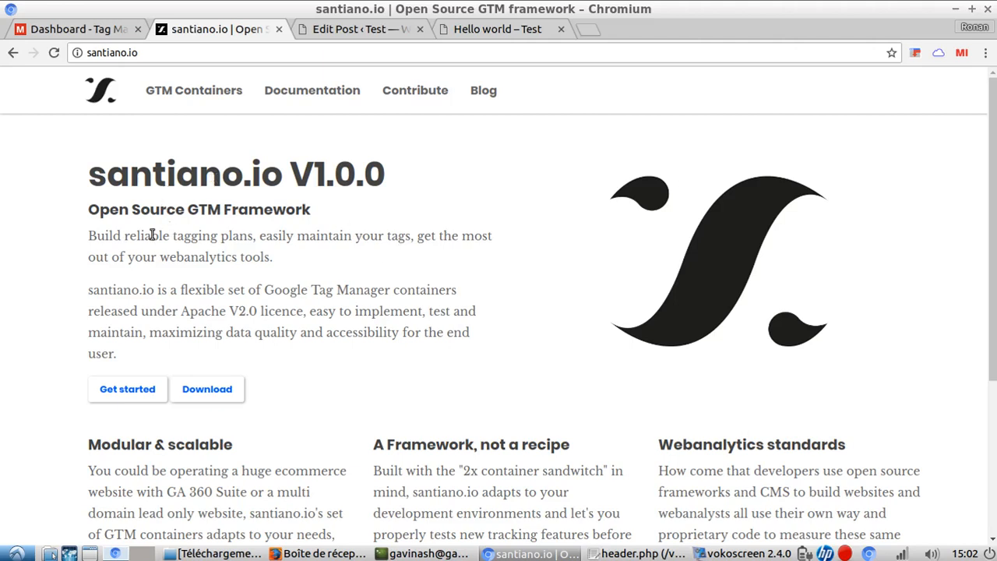
Step: Examine the santiano.io homepage introduction, focusing on the "Open Source GTM Framework" heading, and glance at Matomo's Tutorial container dashboard
{"action": "left_click_drag", "start_coordinate": [89, 210], "coordinate": [310, 210]}
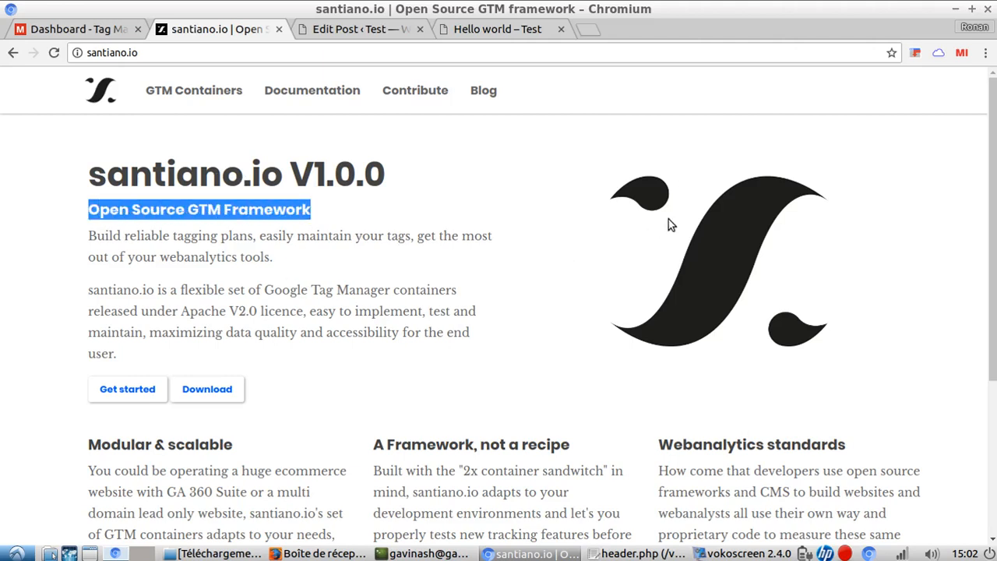
{"action": "scroll", "coordinate": [676, 300], "scroll_direction": "down", "scroll_amount": 5}
{"action": "scroll", "coordinate": [682, 312], "scroll_direction": "up", "scroll_amount": 5}
{"action": "left_click", "coordinate": [129, 219]}
{"action": "left_click_drag", "start_coordinate": [99, 211], "coordinate": [299, 210]}
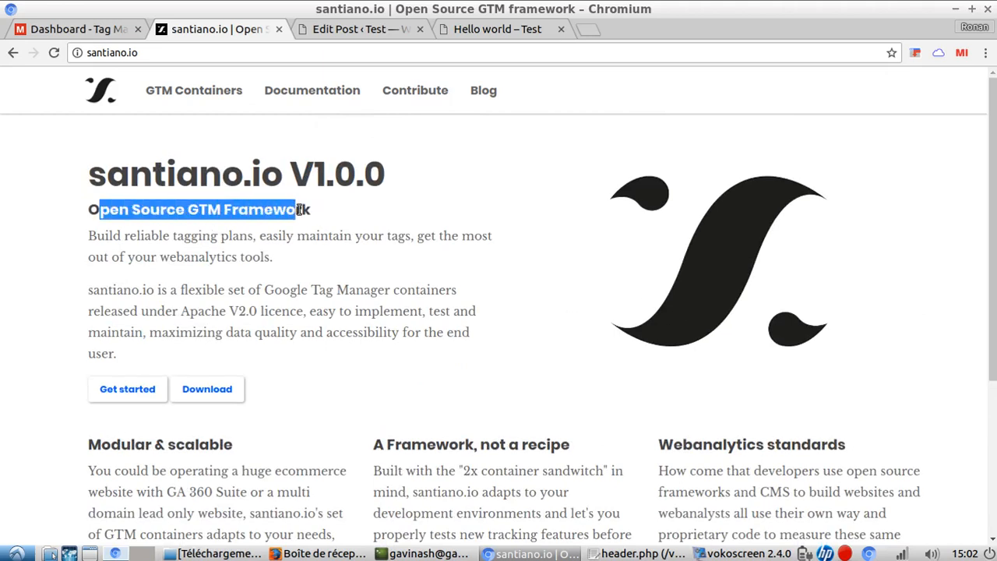
{"action": "left_click", "coordinate": [192, 211]}
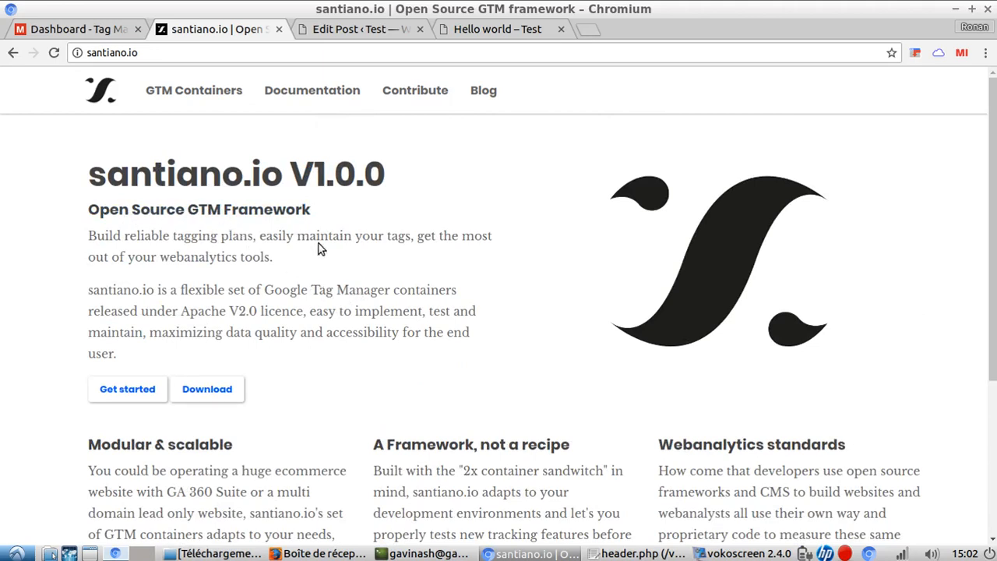
{"action": "scroll", "coordinate": [764, 245], "scroll_direction": "down", "scroll_amount": 1}
{"action": "scroll", "coordinate": [748, 265], "scroll_direction": "up", "scroll_amount": 1}
{"action": "left_click", "coordinate": [78, 28]}
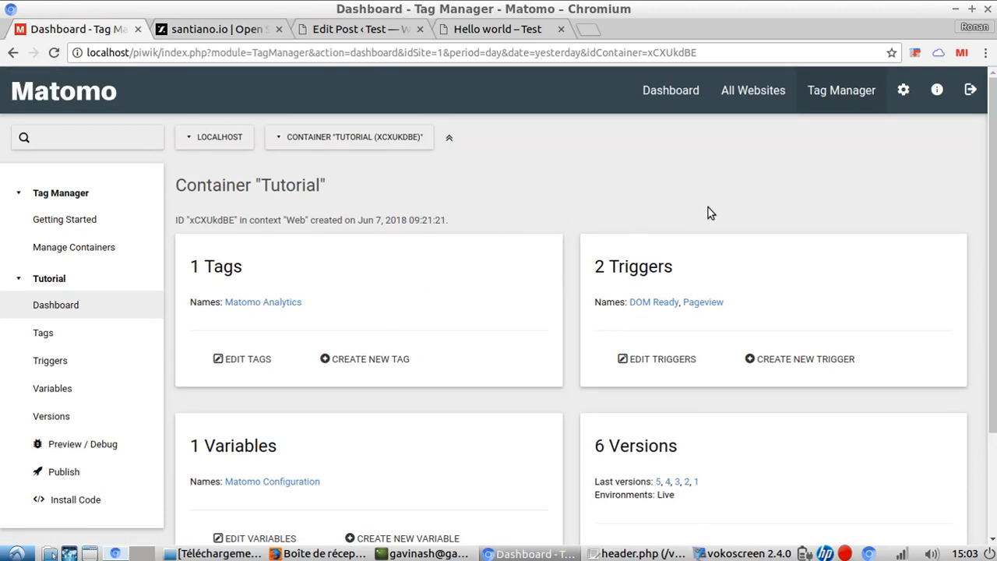
{"action": "left_click", "coordinate": [225, 33]}
{"action": "scroll", "coordinate": [564, 238], "scroll_direction": "down", "scroll_amount": 3}
{"action": "scroll", "coordinate": [584, 253], "scroll_direction": "up", "scroll_amount": 3}
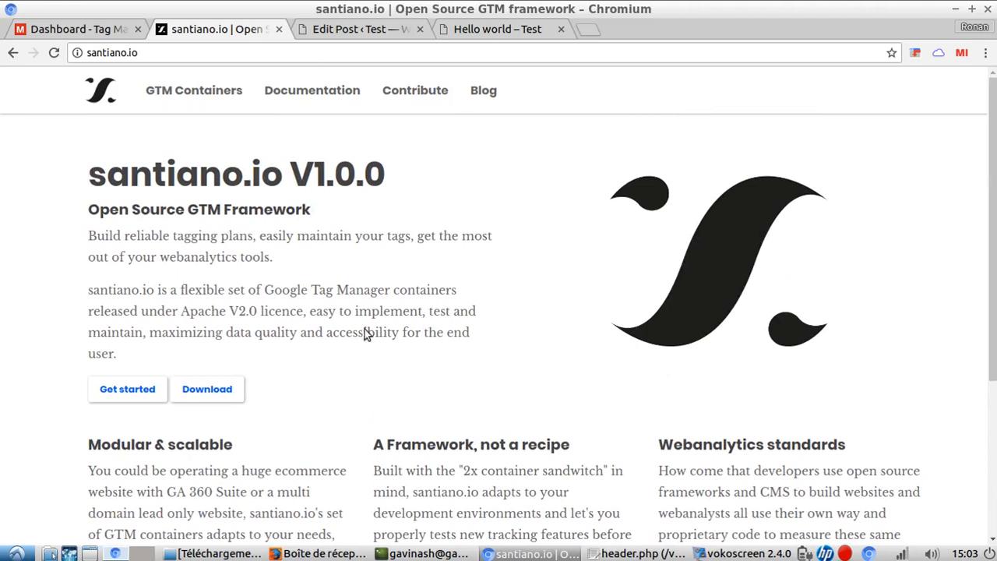
Step: Open the santianoSEO module page from santiano.io's downloadable Google Tag Manager containers
{"action": "left_click", "coordinate": [217, 391]}
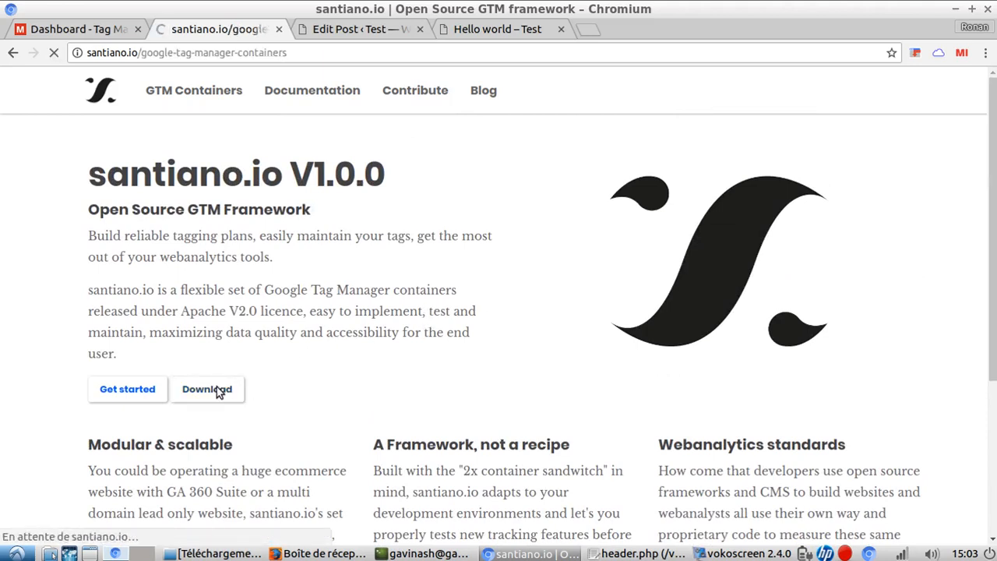
{"action": "scroll", "coordinate": [668, 245], "scroll_direction": "down", "scroll_amount": 3}
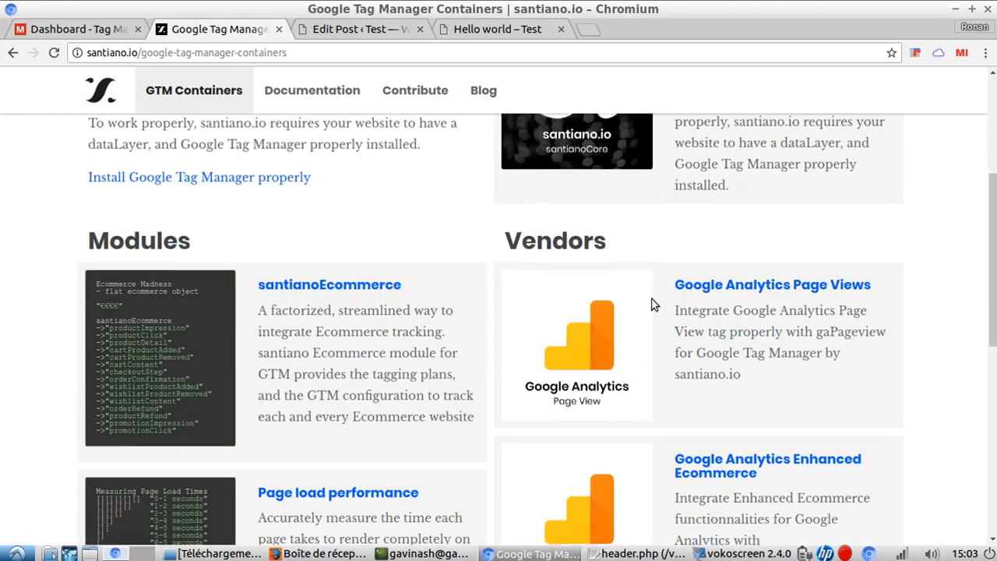
{"action": "scroll", "coordinate": [404, 319], "scroll_direction": "down", "scroll_amount": 3}
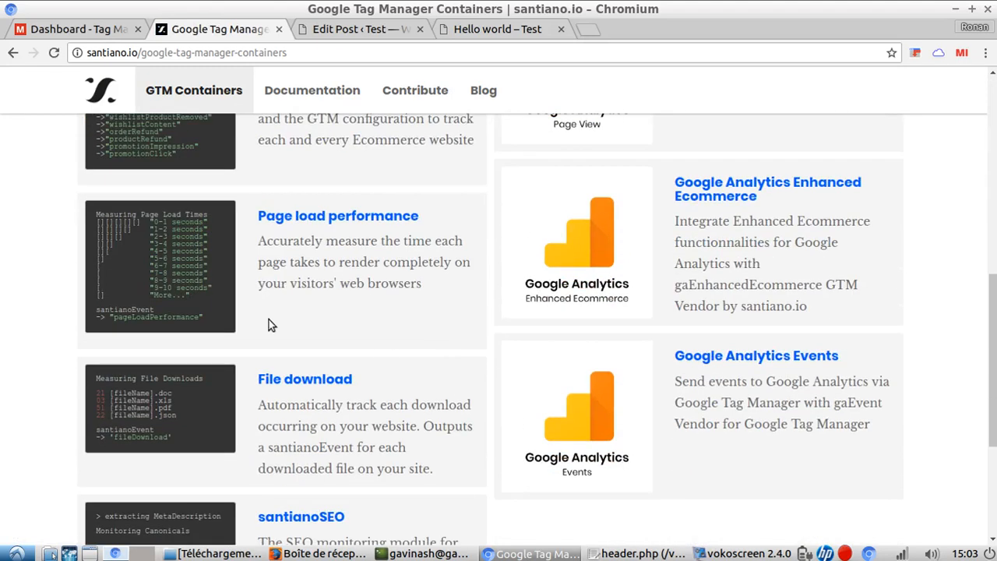
{"action": "scroll", "coordinate": [335, 413], "scroll_direction": "down", "scroll_amount": 2}
{"action": "scroll", "coordinate": [325, 428], "scroll_direction": "down", "scroll_amount": 1}
{"action": "left_click", "coordinate": [316, 328]}
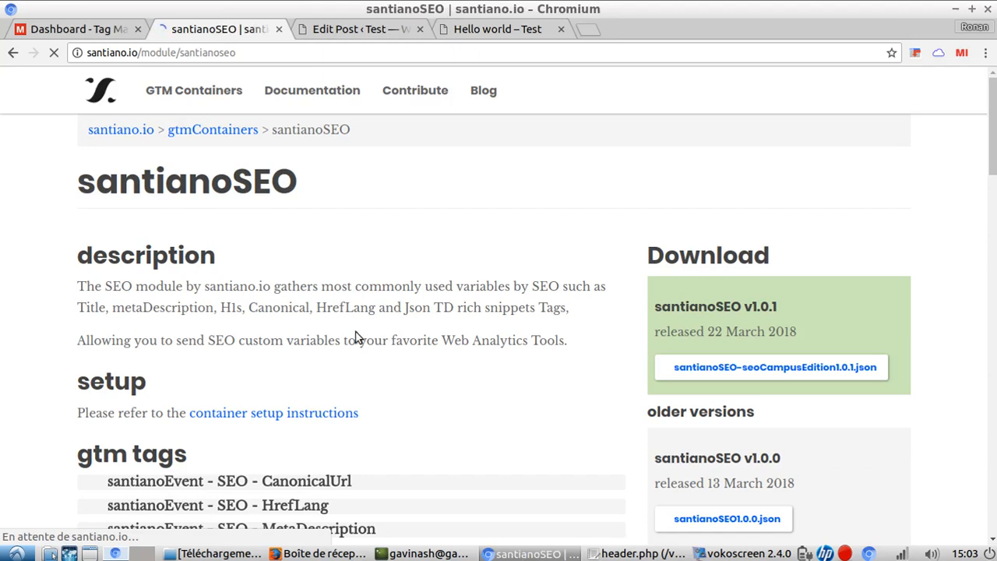
Step: Examine the santianoSEO module's lists of tags, triggers and variables
{"action": "scroll", "coordinate": [405, 311], "scroll_direction": "down", "scroll_amount": 3}
{"action": "scroll", "coordinate": [349, 360], "scroll_direction": "up", "scroll_amount": 2}
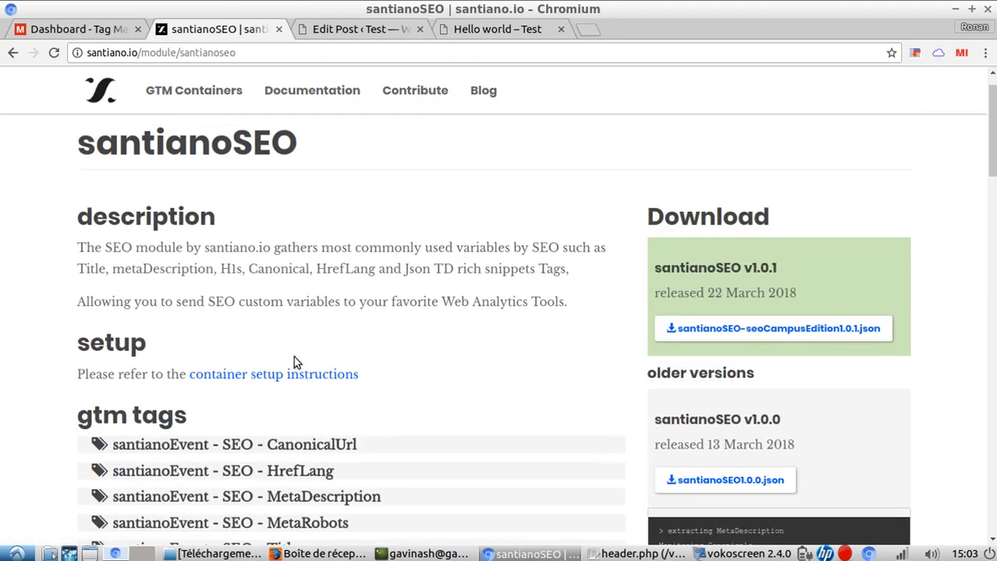
{"action": "scroll", "coordinate": [295, 361], "scroll_direction": "down", "scroll_amount": 2}
{"action": "left_click_drag", "start_coordinate": [81, 263], "coordinate": [190, 265]}
{"action": "scroll", "coordinate": [194, 280], "scroll_direction": "down", "scroll_amount": 3}
{"action": "left_click_drag", "start_coordinate": [79, 240], "coordinate": [241, 249]}
{"action": "scroll", "coordinate": [142, 320], "scroll_direction": "down", "scroll_amount": 3}
{"action": "left_click_drag", "start_coordinate": [78, 325], "coordinate": [251, 327]}
{"action": "scroll", "coordinate": [310, 308], "scroll_direction": "up", "scroll_amount": 1}
{"action": "scroll", "coordinate": [311, 313], "scroll_direction": "up", "scroll_amount": 3}
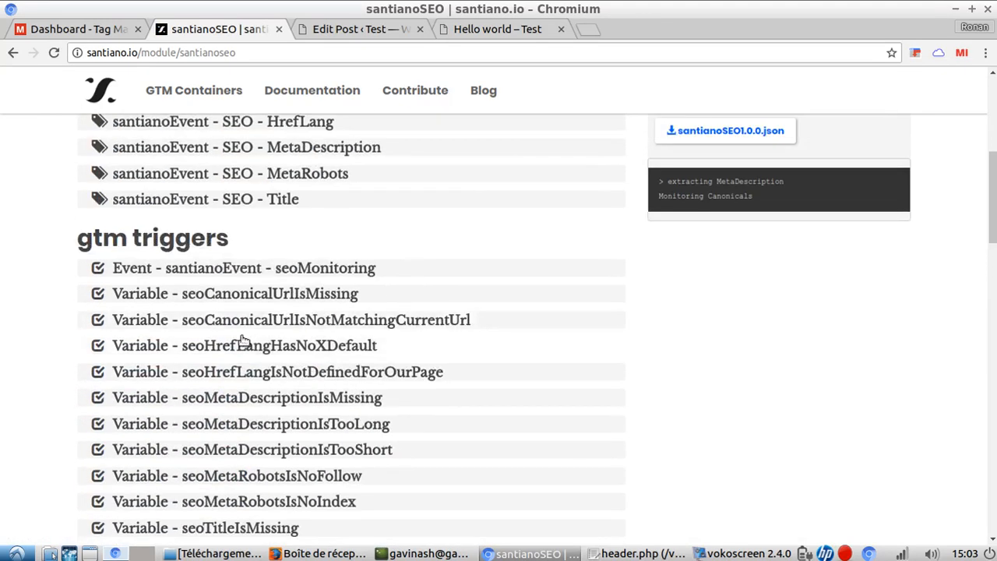
Step: Review the event definition in the documentation of the "Event - santianoEvent - seoMonitoring" trigger, and return to the santianoSEO module page
{"action": "left_click", "coordinate": [276, 268]}
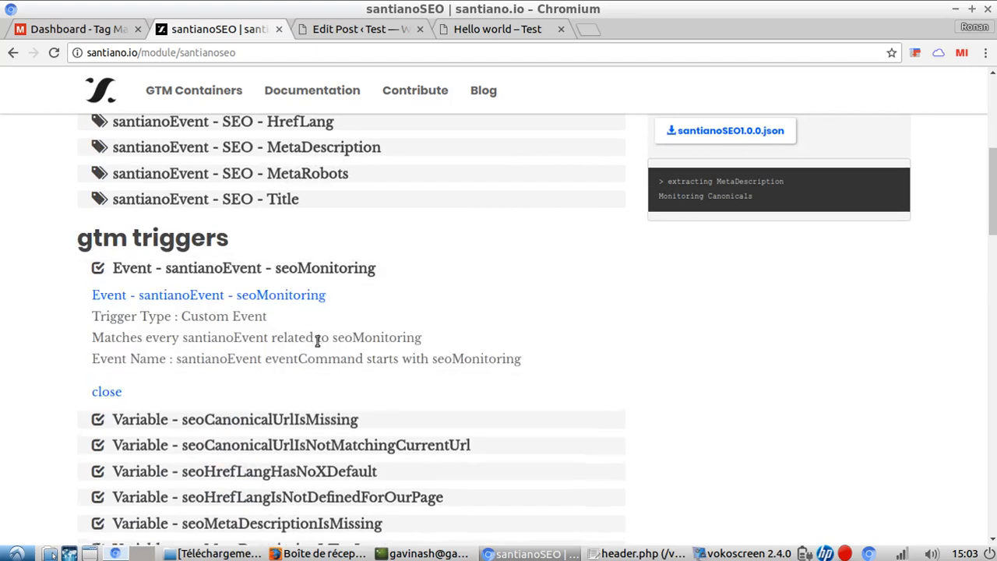
{"action": "left_click", "coordinate": [188, 297]}
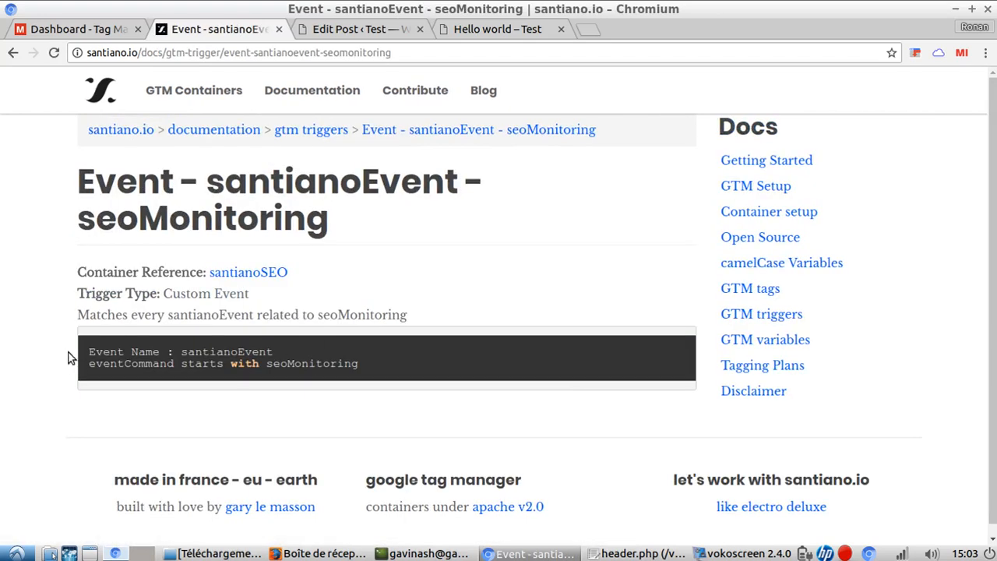
{"action": "left_click_drag", "start_coordinate": [90, 351], "coordinate": [352, 380]}
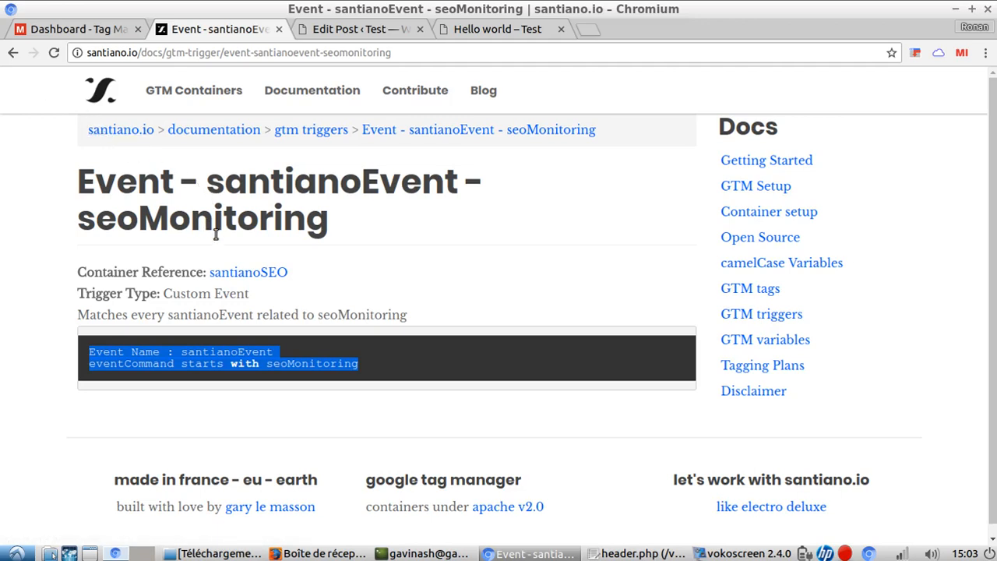
{"action": "left_click", "coordinate": [12, 52]}
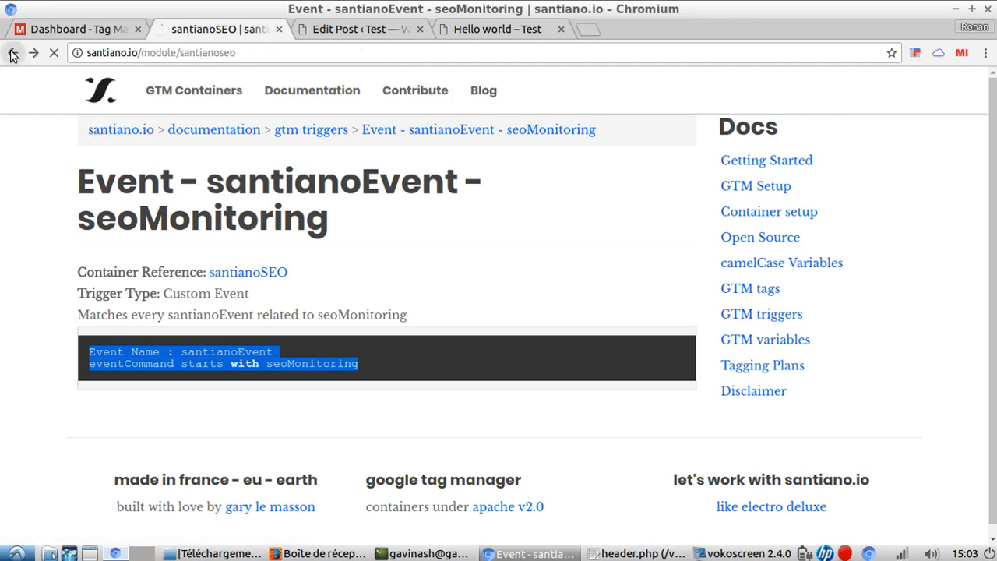
{"action": "left_click", "coordinate": [24, 29]}
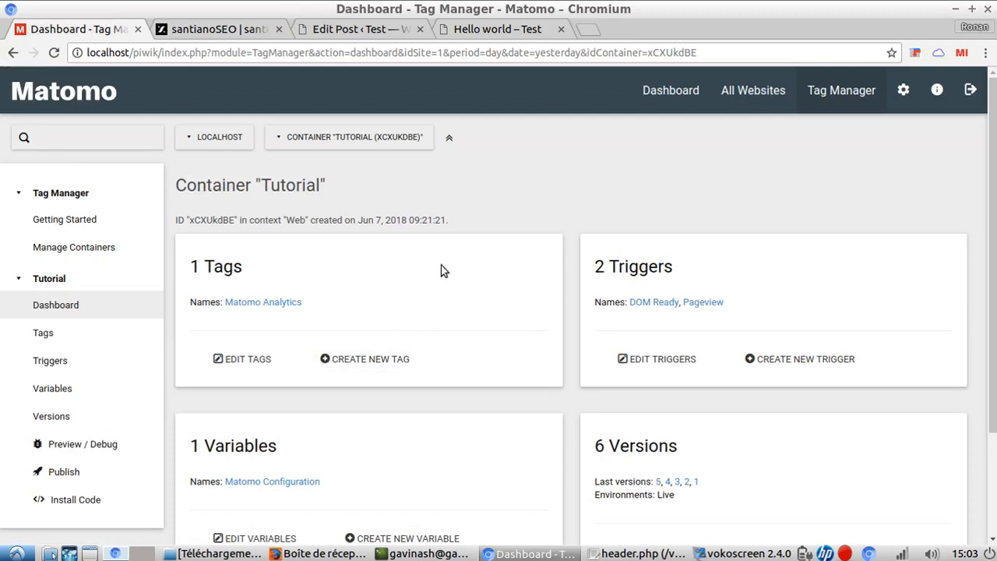
{"action": "left_click", "coordinate": [216, 33]}
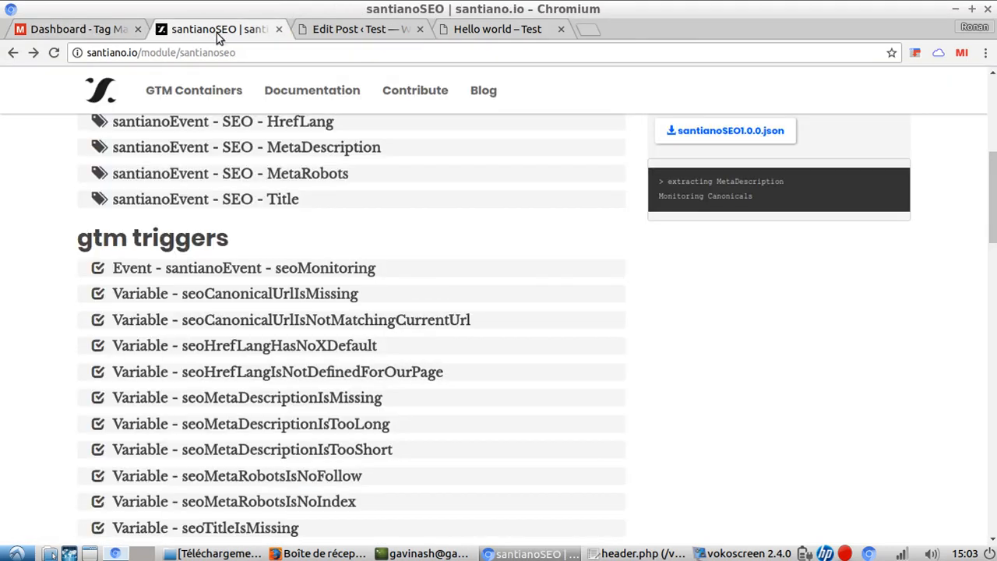
{"action": "scroll", "coordinate": [457, 374], "scroll_direction": "up", "scroll_amount": 3}
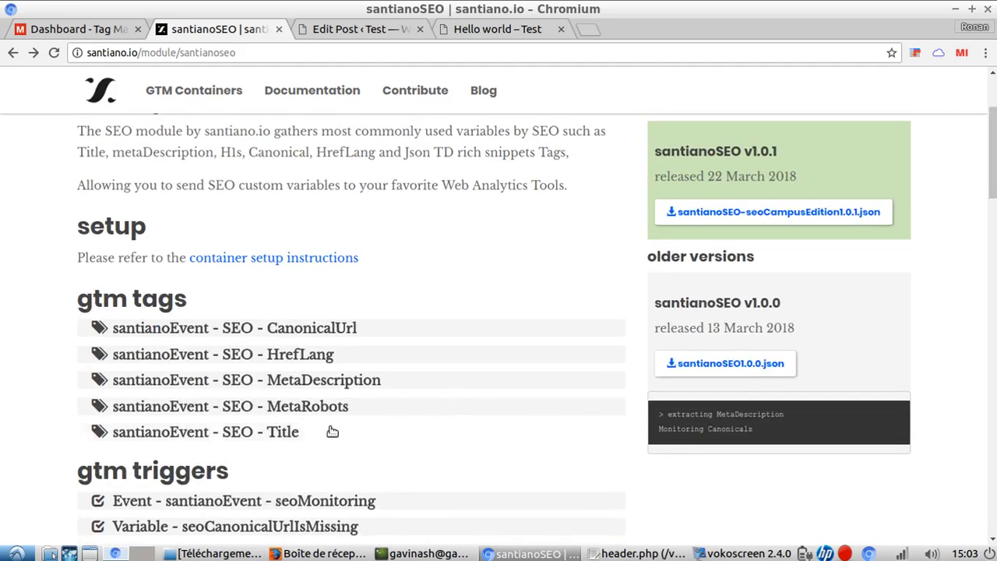
{"action": "scroll", "coordinate": [326, 369], "scroll_direction": "up", "scroll_amount": 2}
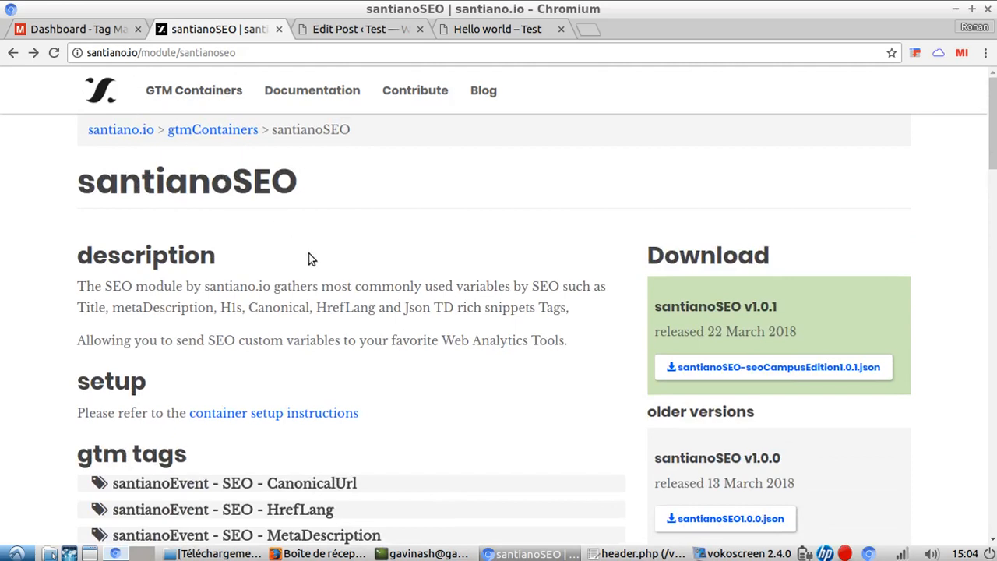
Step: Start a new tag in Matomo's Tutorial container to view the available tag types
{"action": "left_click", "coordinate": [76, 31]}
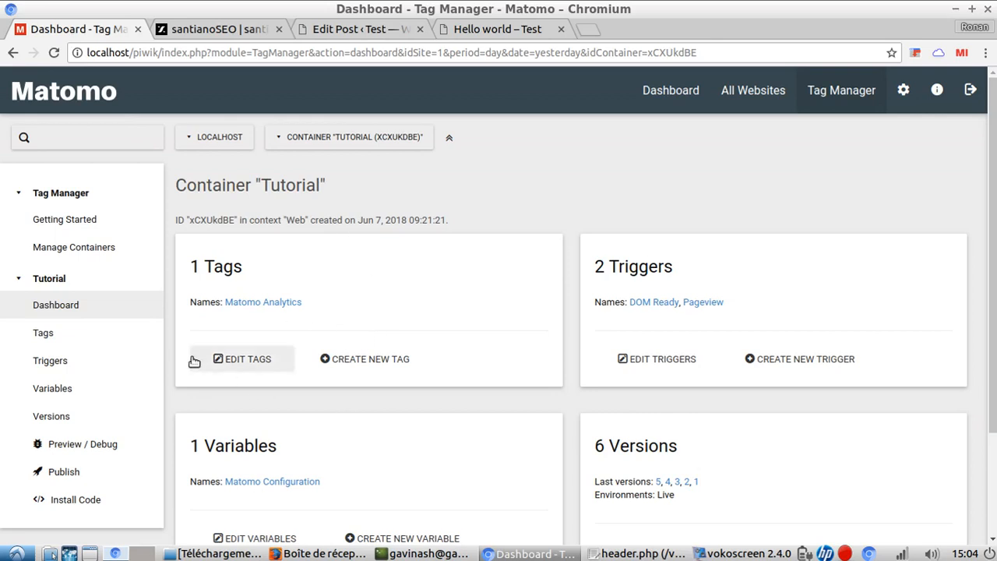
{"action": "left_click", "coordinate": [106, 334]}
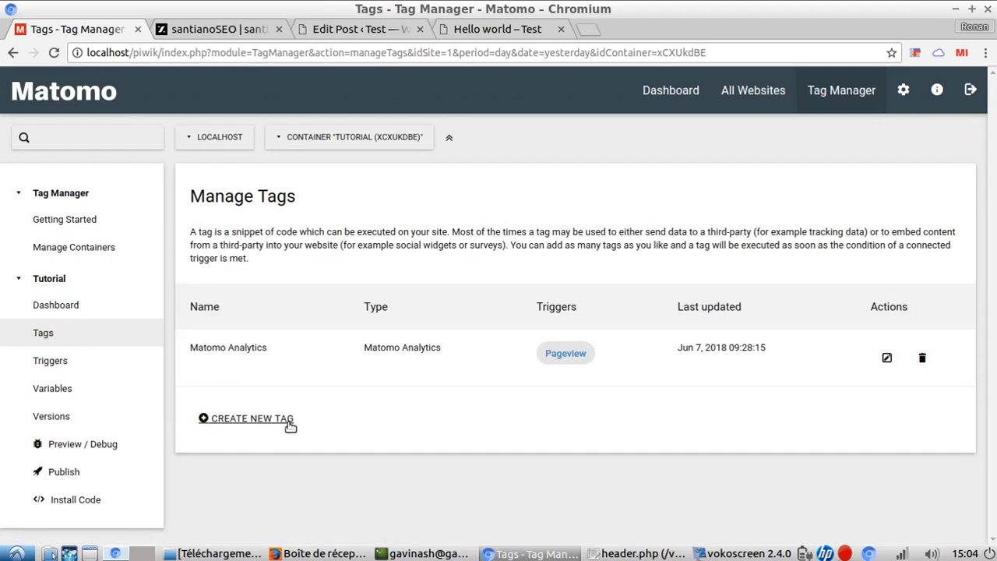
{"action": "left_click", "coordinate": [224, 417]}
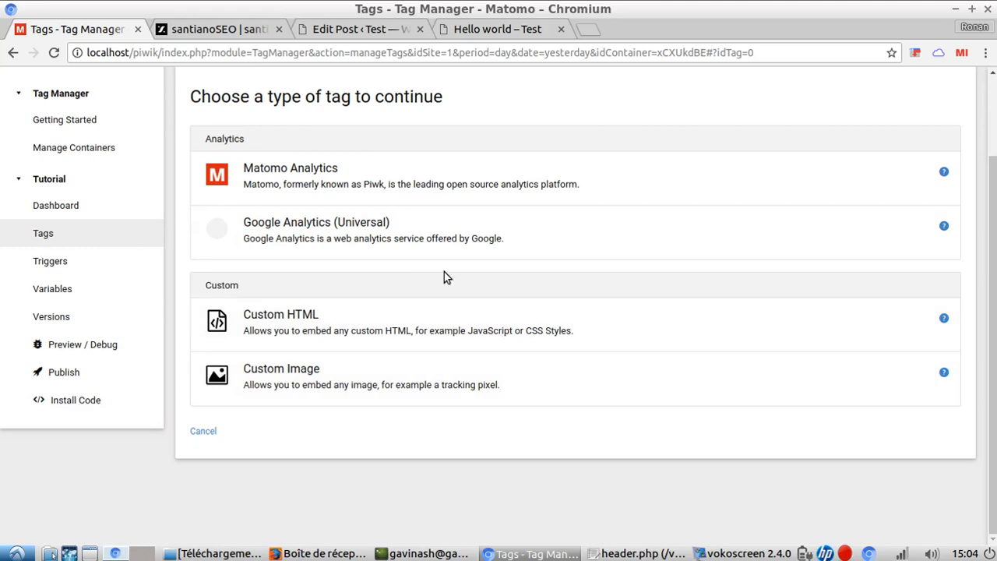
{"action": "left_click", "coordinate": [218, 33]}
{"action": "left_click", "coordinate": [47, 29]}
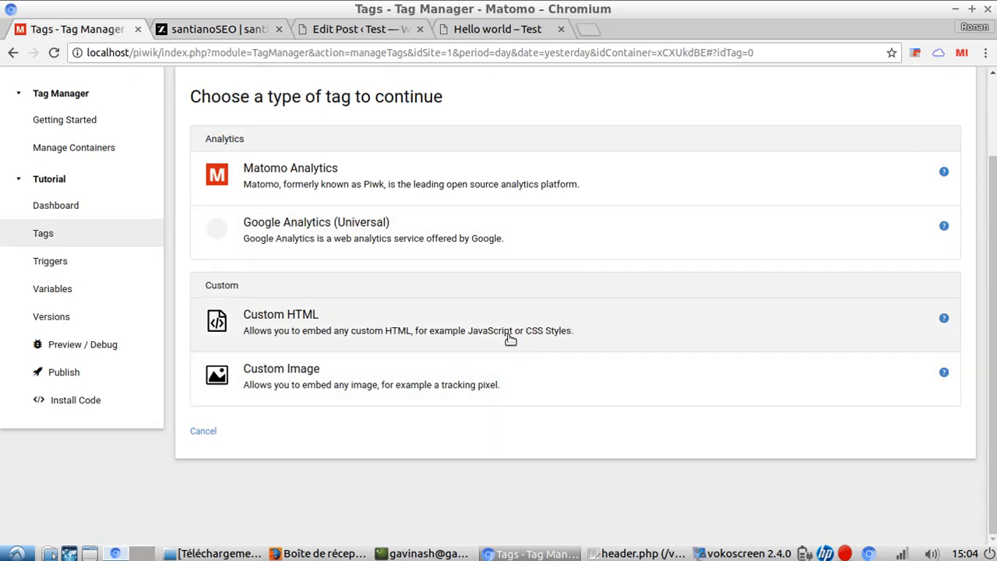
Step: View the Tutorial container's triggers and variables, and return to its tags
{"action": "left_click", "coordinate": [119, 264]}
{"action": "left_click", "coordinate": [100, 388]}
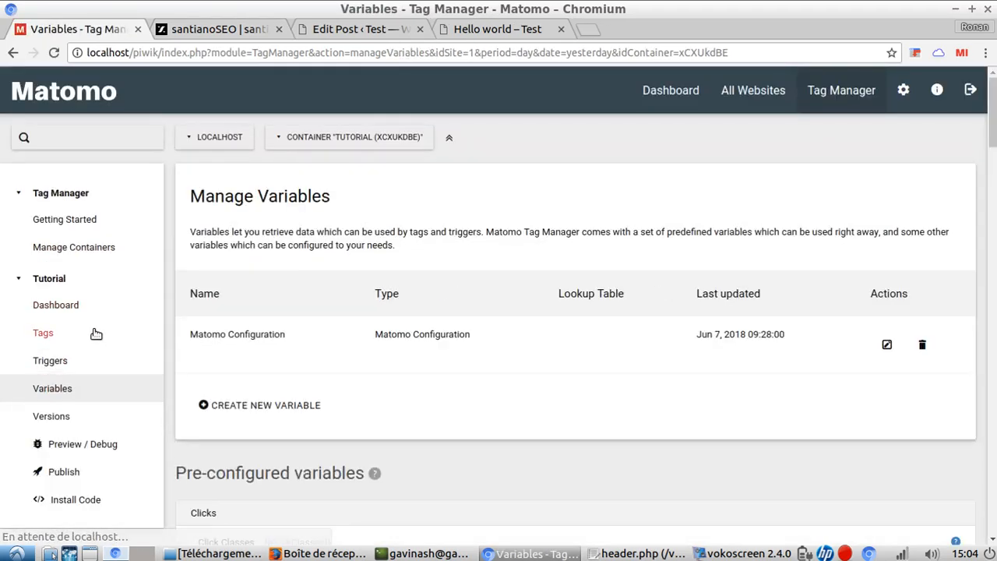
{"action": "left_click", "coordinate": [95, 334]}
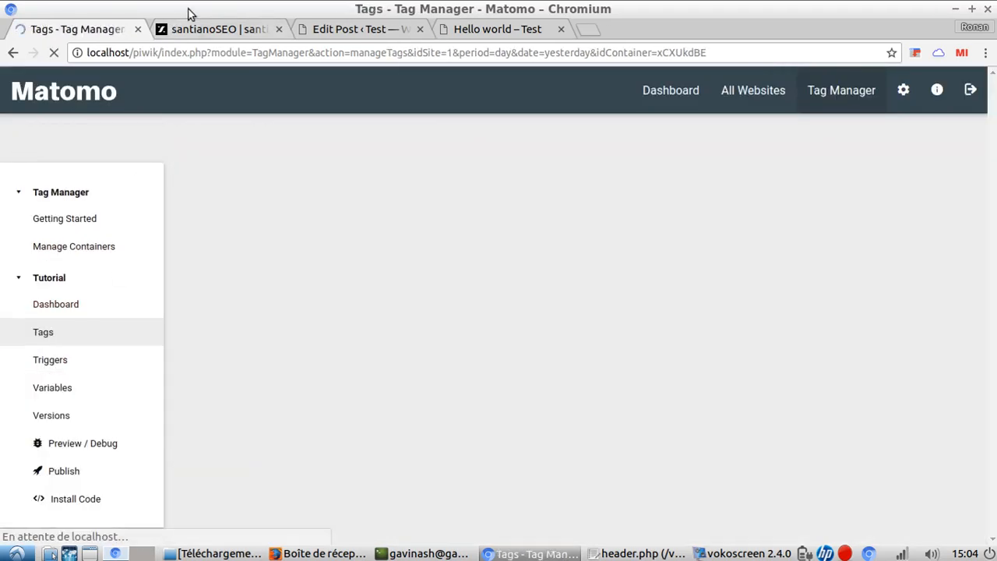
Step: Review the description and tag list on the santianoSEO module page
{"action": "left_click", "coordinate": [207, 29]}
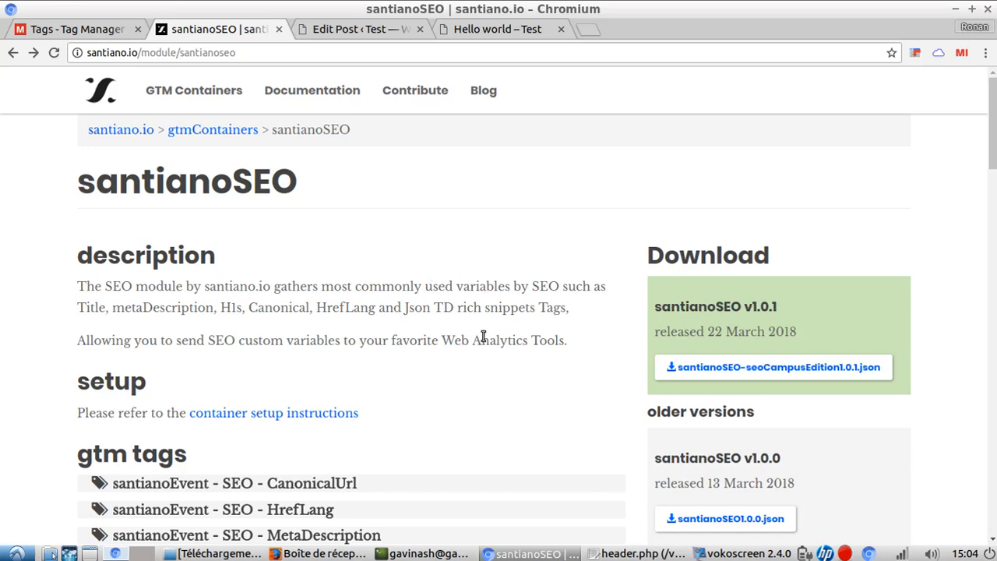
{"action": "scroll", "coordinate": [481, 335], "scroll_direction": "down", "scroll_amount": 3}
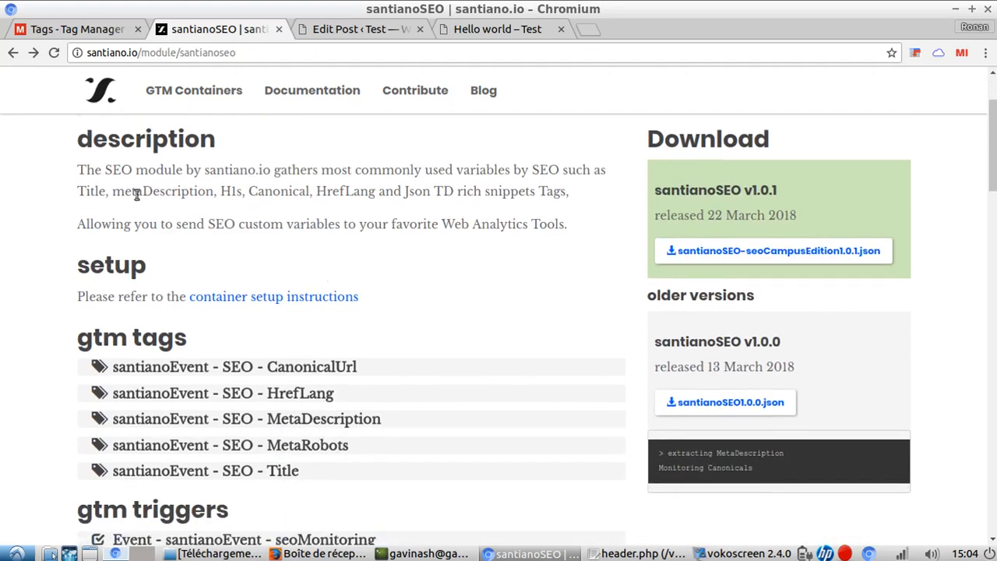
Step: Open Matomo's web analytics reports dashboard in a new browser tab from the Tutorial container's tags page
{"action": "left_click", "coordinate": [78, 30]}
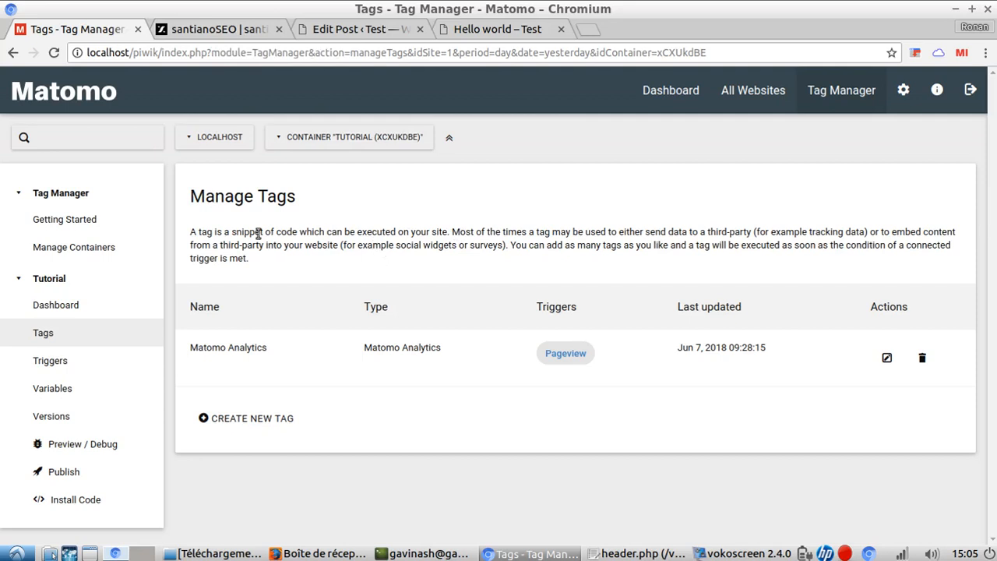
{"action": "middle_click", "coordinate": [662, 92]}
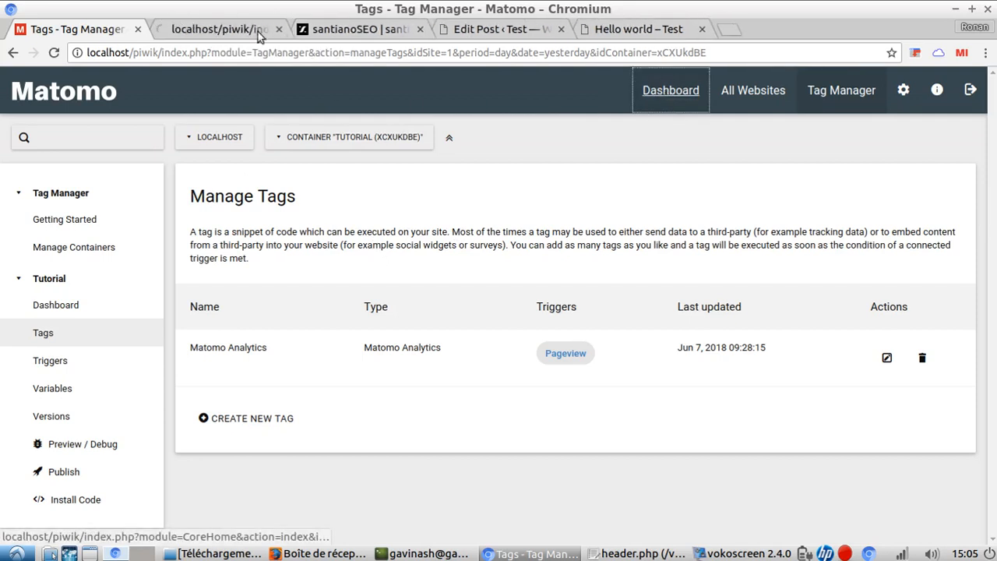
{"action": "left_click", "coordinate": [231, 32]}
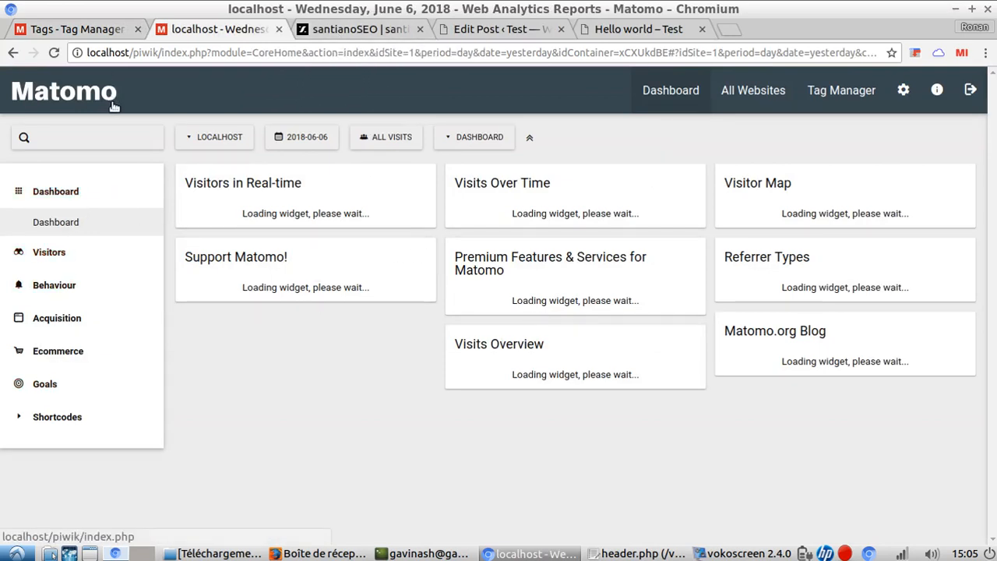
Step: Examine the report categories of the Matomo dashboard, including the reports listed under Behaviour
{"action": "left_click", "coordinate": [78, 193]}
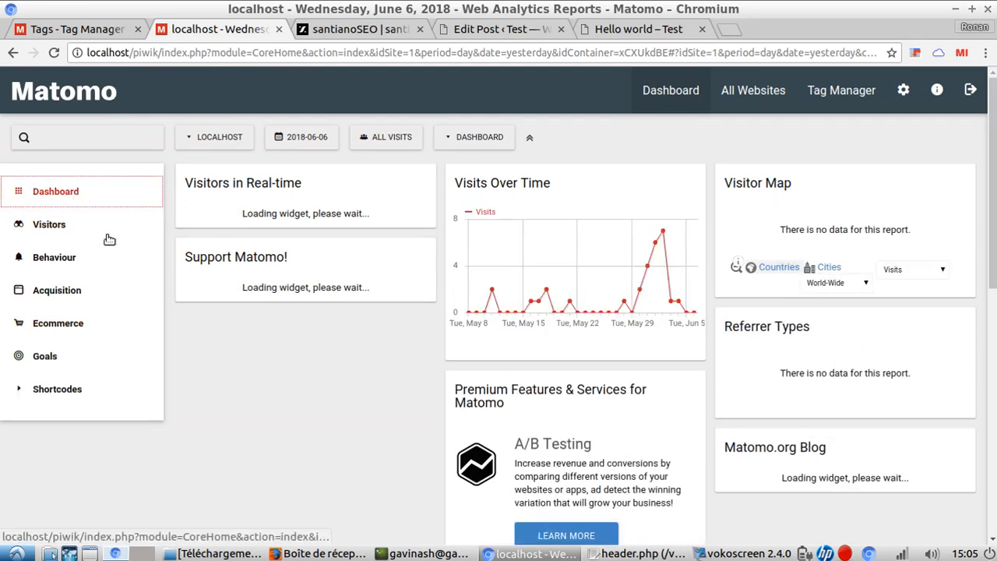
{"action": "left_click", "coordinate": [92, 291]}
{"action": "left_click", "coordinate": [84, 260]}
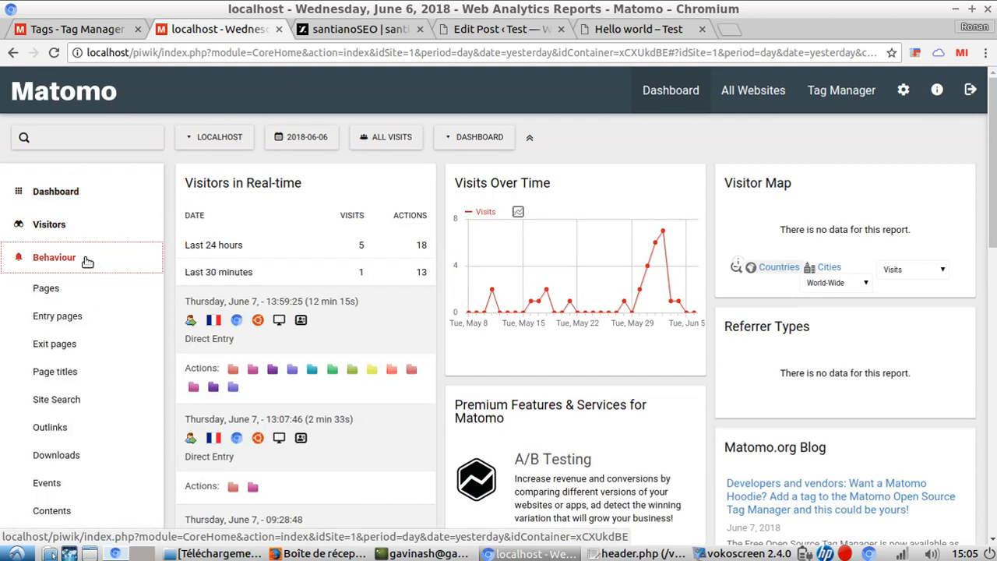
{"action": "left_click", "coordinate": [87, 262]}
{"action": "left_click", "coordinate": [87, 263]}
{"action": "scroll", "coordinate": [122, 409], "scroll_direction": "down", "scroll_amount": 6}
{"action": "scroll", "coordinate": [121, 405], "scroll_direction": "up", "scroll_amount": 1}
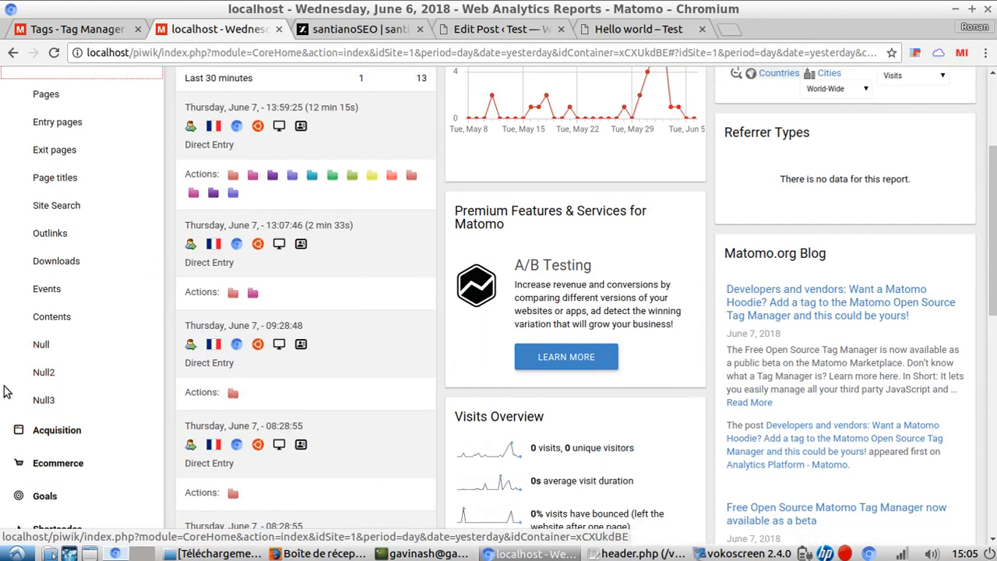
{"action": "scroll", "coordinate": [75, 359], "scroll_direction": "up", "scroll_amount": 5}
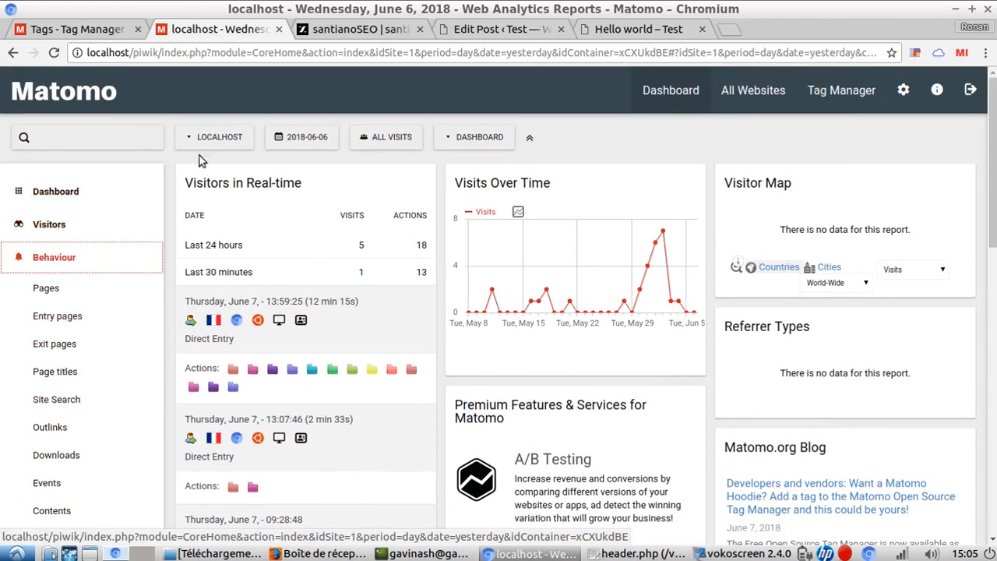
{"action": "left_click", "coordinate": [99, 263]}
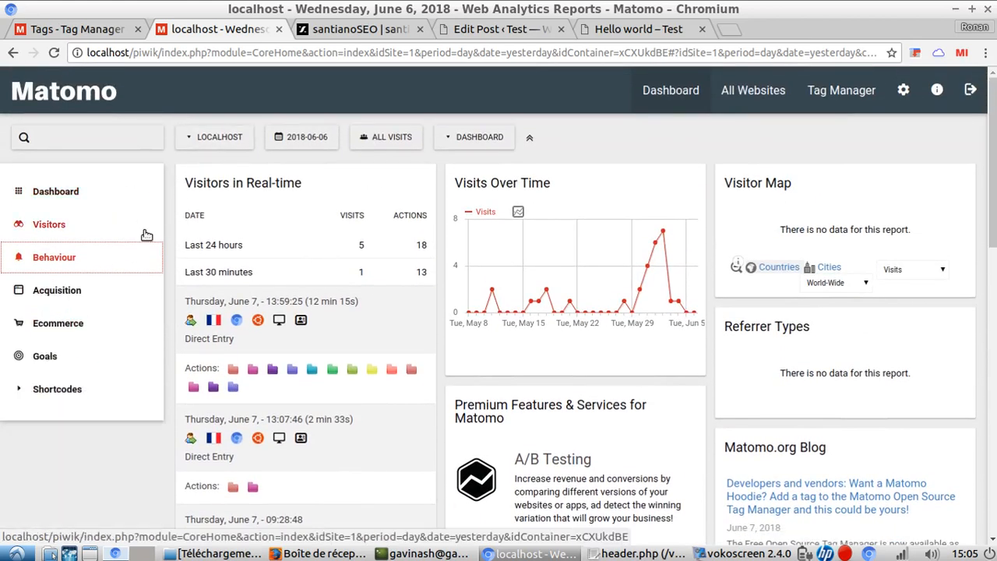
Step: Examine the GTM tags, triggers and variables listed on the santianoSEO module page
{"action": "left_click", "coordinate": [318, 33]}
{"action": "scroll", "coordinate": [334, 338], "scroll_direction": "down", "scroll_amount": 6}
{"action": "scroll", "coordinate": [389, 342], "scroll_direction": "up", "scroll_amount": 2}
{"action": "scroll", "coordinate": [404, 353], "scroll_direction": "up", "scroll_amount": 3}
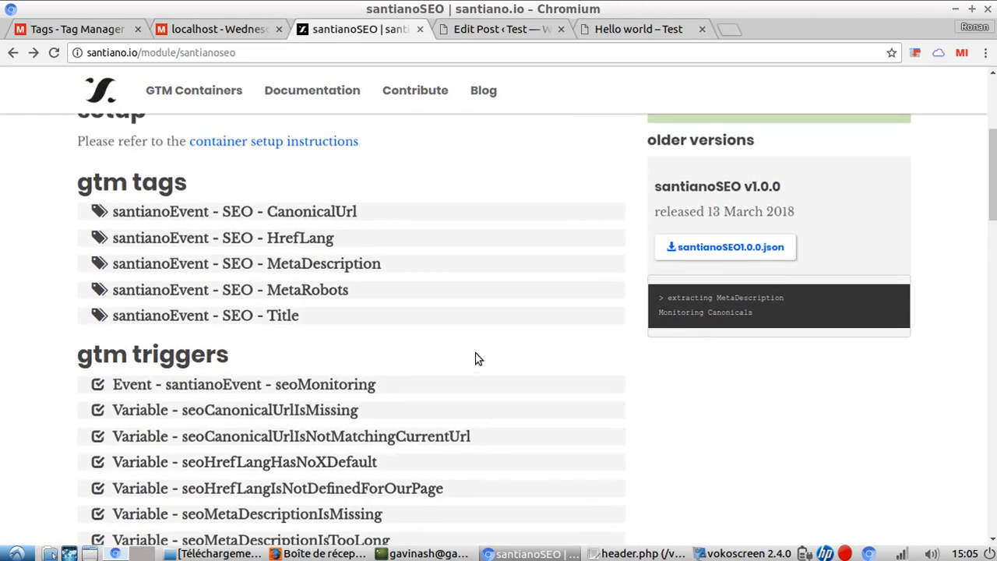
{"action": "scroll", "coordinate": [539, 392], "scroll_direction": "down", "scroll_amount": 6}
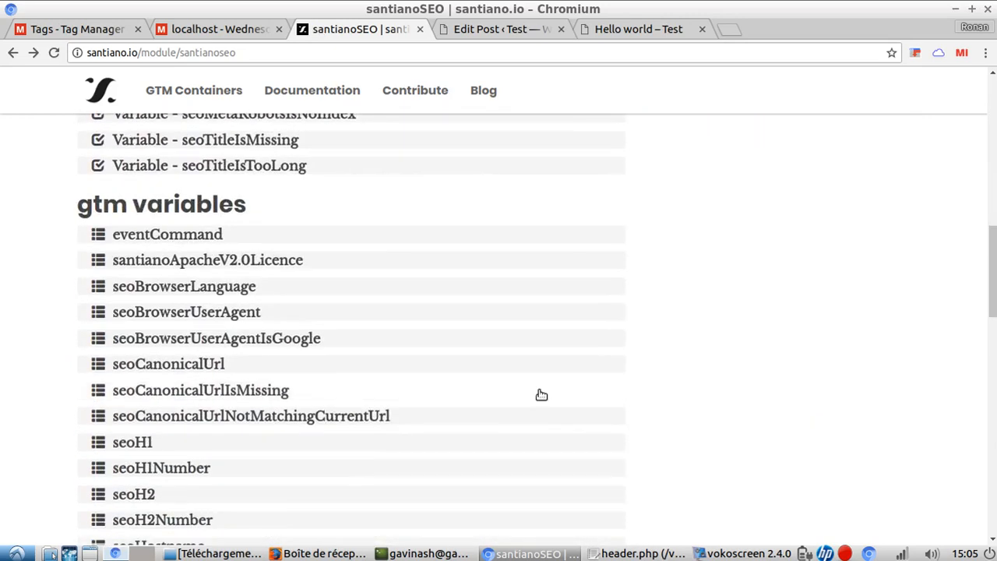
{"action": "scroll", "coordinate": [413, 275], "scroll_direction": "down", "scroll_amount": 3}
{"action": "scroll", "coordinate": [433, 289], "scroll_direction": "up", "scroll_amount": 4}
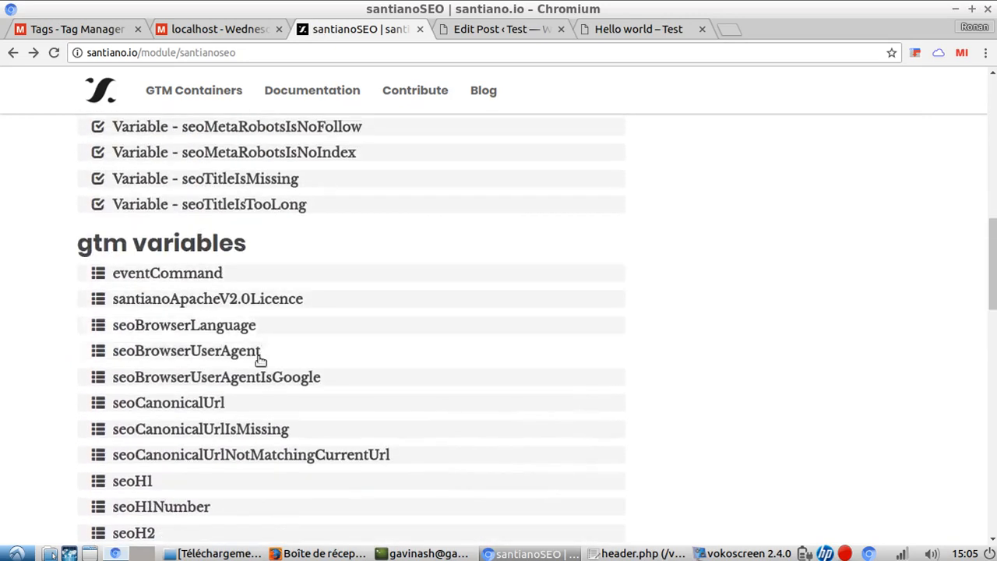
{"action": "scroll", "coordinate": [315, 363], "scroll_direction": "down", "scroll_amount": 13}
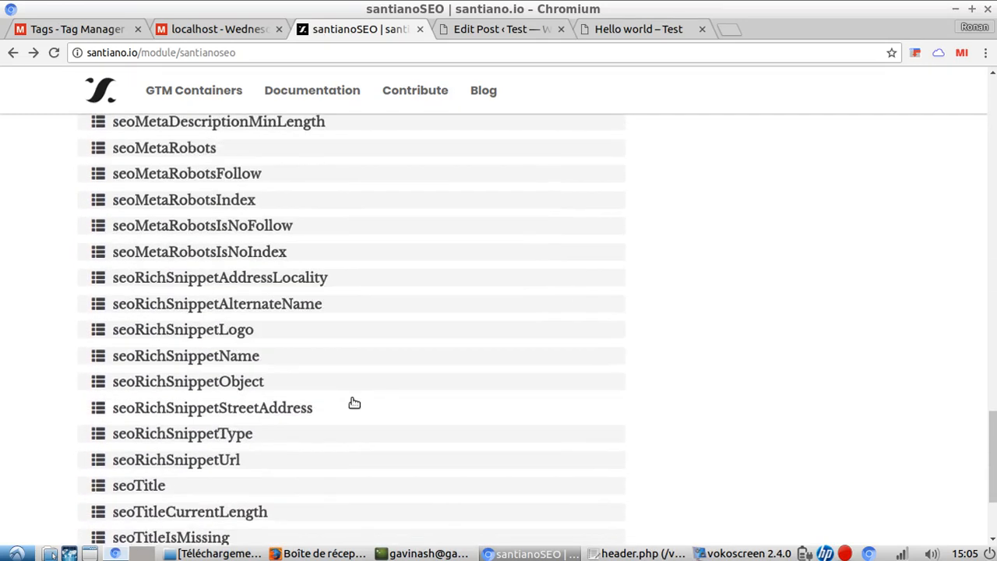
{"action": "scroll", "coordinate": [353, 405], "scroll_direction": "down", "scroll_amount": 2}
{"action": "scroll", "coordinate": [363, 400], "scroll_direction": "up", "scroll_amount": 3}
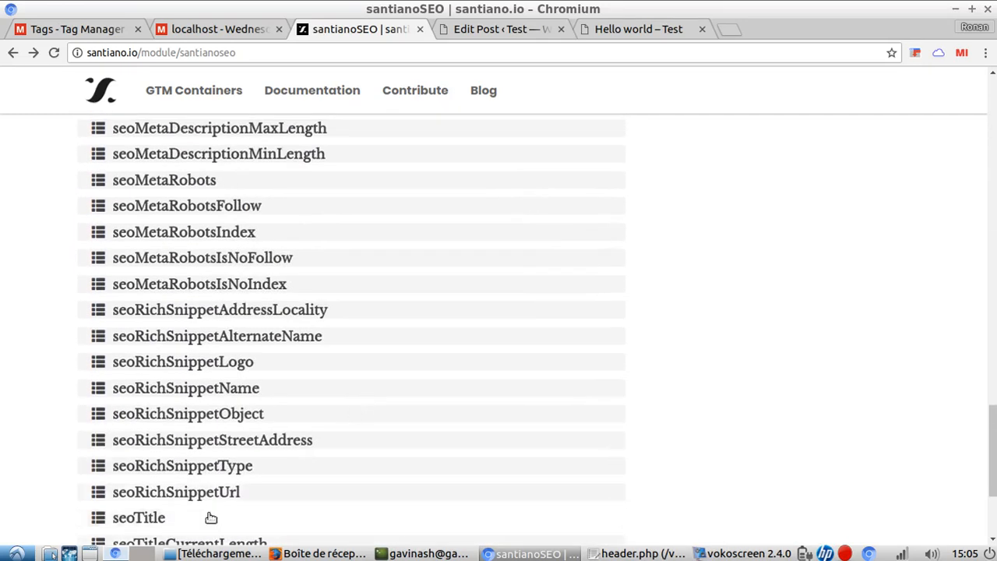
{"action": "scroll", "coordinate": [357, 448], "scroll_direction": "down", "scroll_amount": 2}
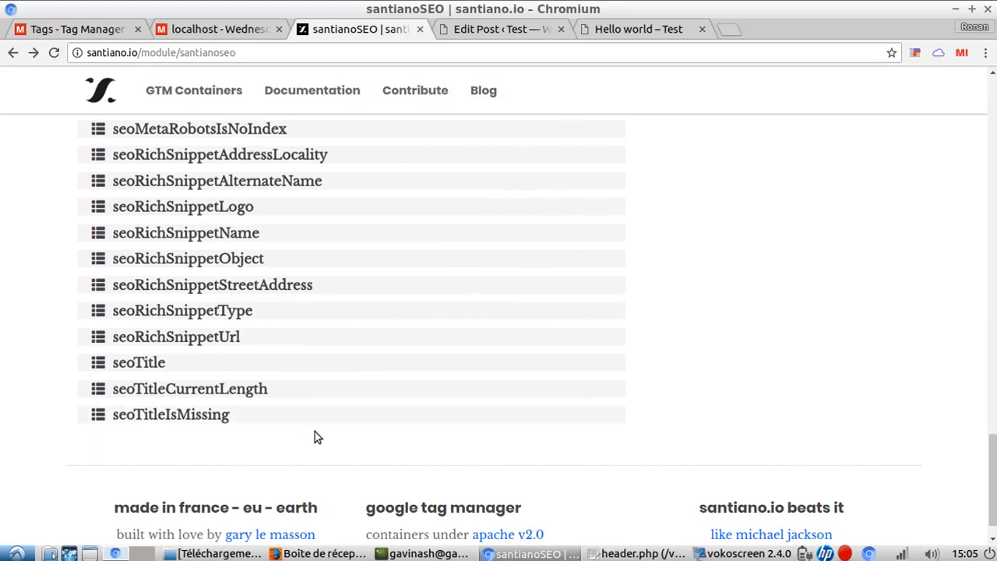
{"action": "scroll", "coordinate": [311, 434], "scroll_direction": "up", "scroll_amount": 7}
{"action": "scroll", "coordinate": [335, 424], "scroll_direction": "down", "scroll_amount": 3}
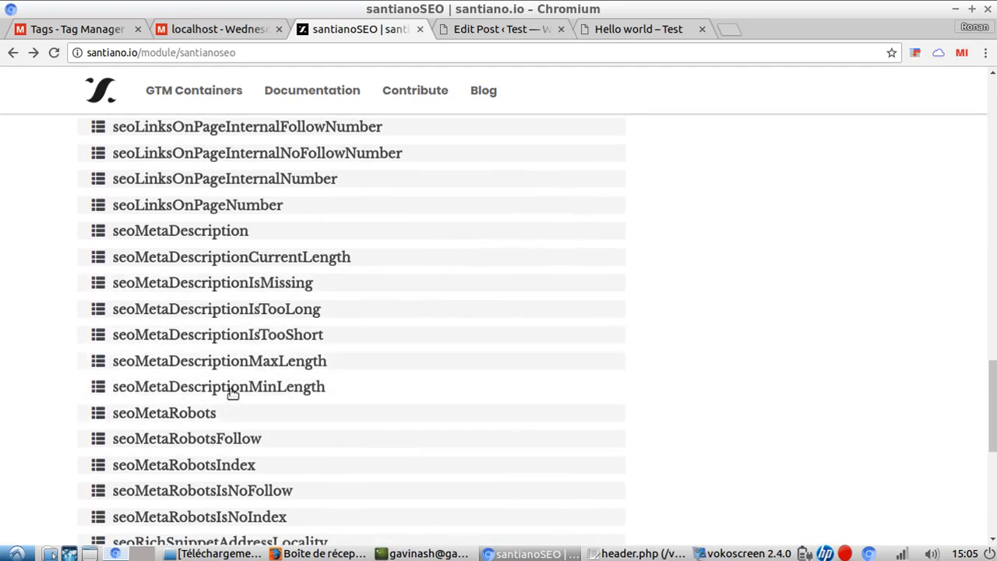
Step: Expand the seoMetaDescription variable on the santianoSEO page and copy its complete JavaScript function
{"action": "left_click", "coordinate": [205, 241]}
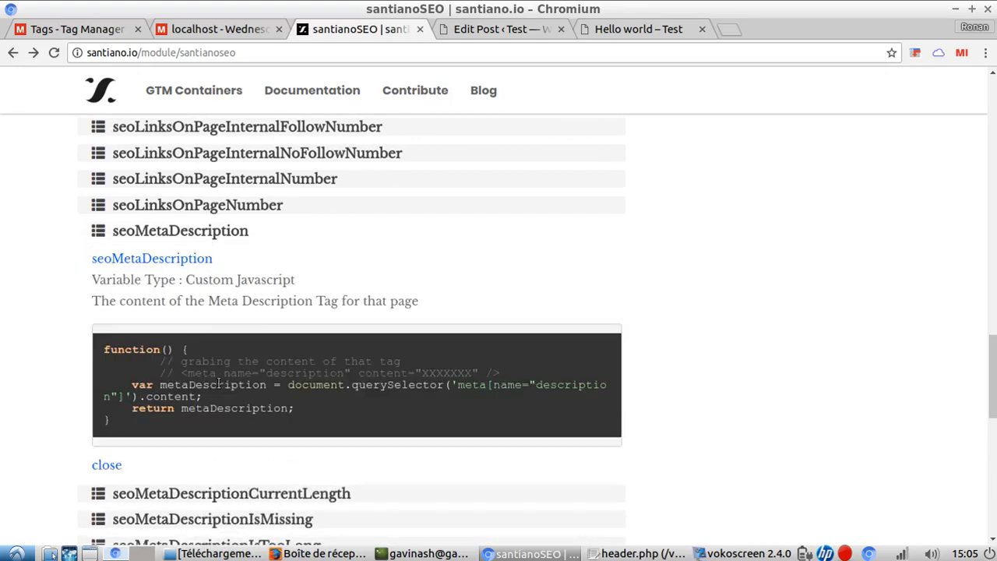
{"action": "scroll", "coordinate": [236, 351], "scroll_direction": "down", "scroll_amount": 3}
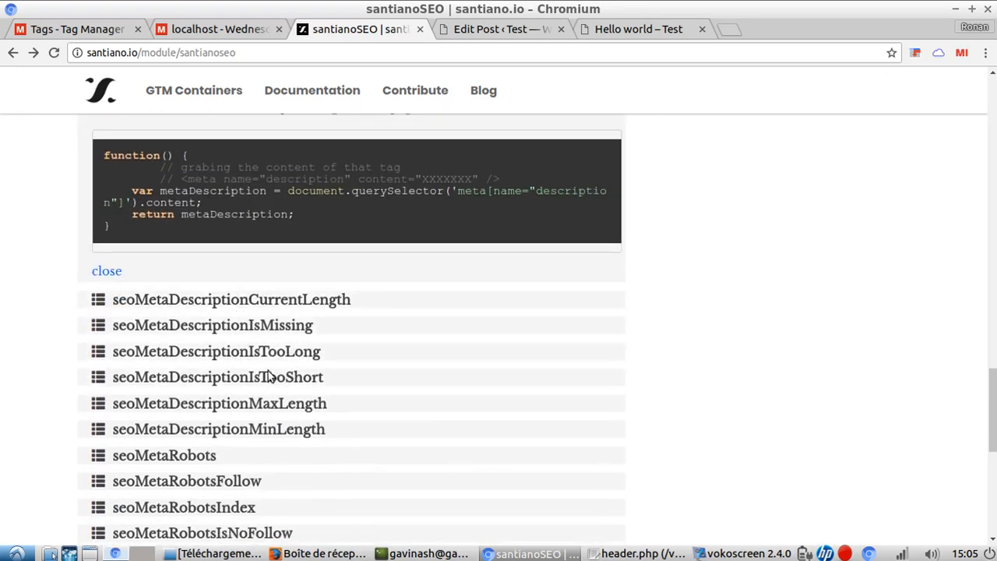
{"action": "scroll", "coordinate": [185, 341], "scroll_direction": "up", "scroll_amount": 3}
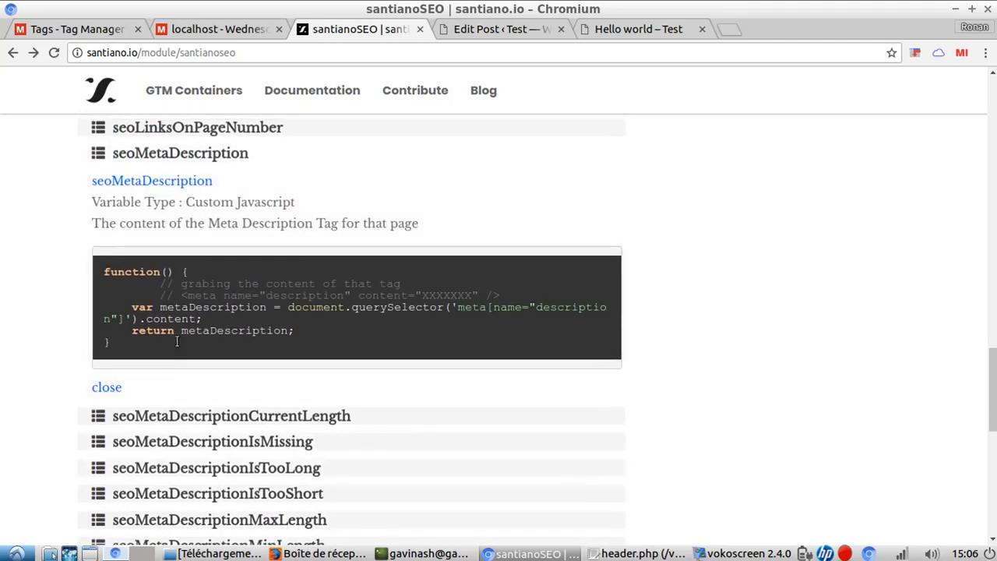
{"action": "left_click_drag", "start_coordinate": [123, 351], "coordinate": [105, 276]}
{"action": "key", "text": "ctrl+c"}
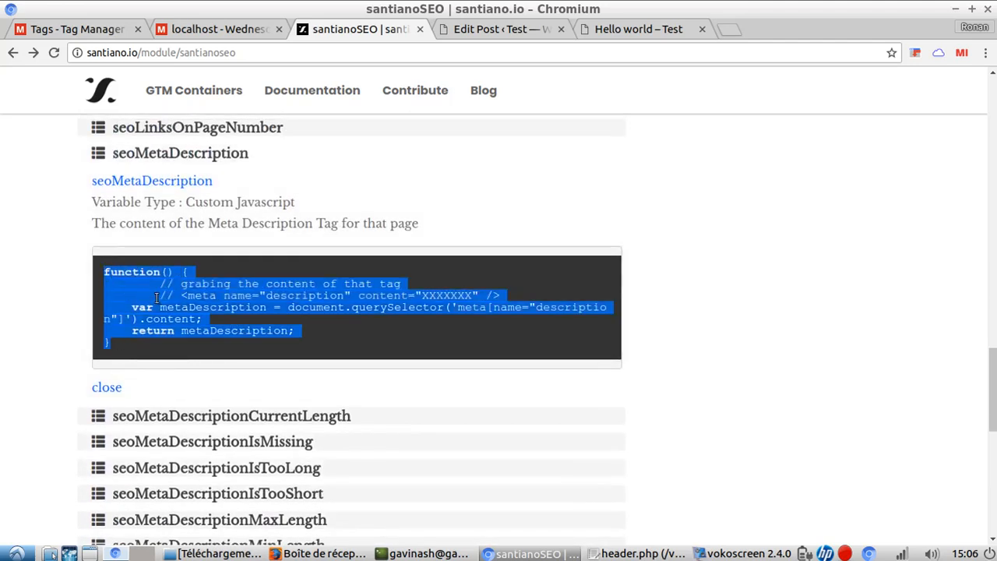
{"action": "scroll", "coordinate": [380, 333], "scroll_direction": "up", "scroll_amount": 4}
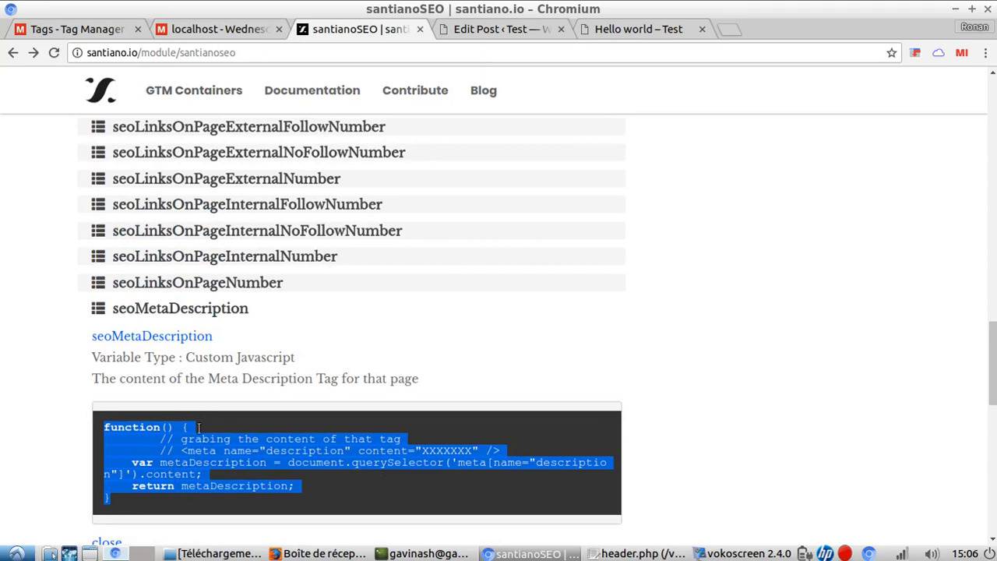
Step: Start a new Custom JavaScript variable in Matomo's Tutorial container and replace its default function with the copied meta description function
{"action": "left_click", "coordinate": [69, 29]}
{"action": "left_click", "coordinate": [76, 392]}
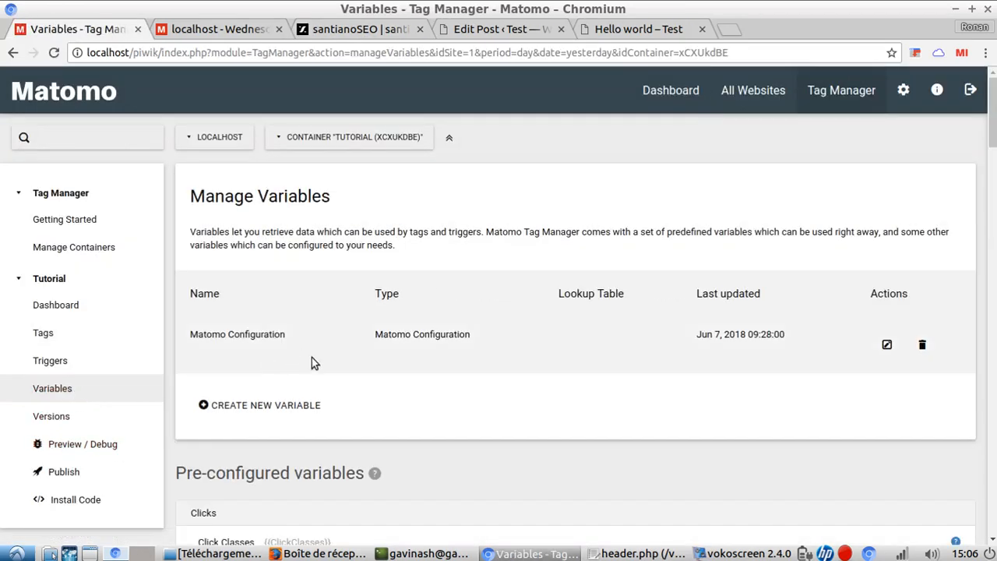
{"action": "left_click", "coordinate": [280, 409]}
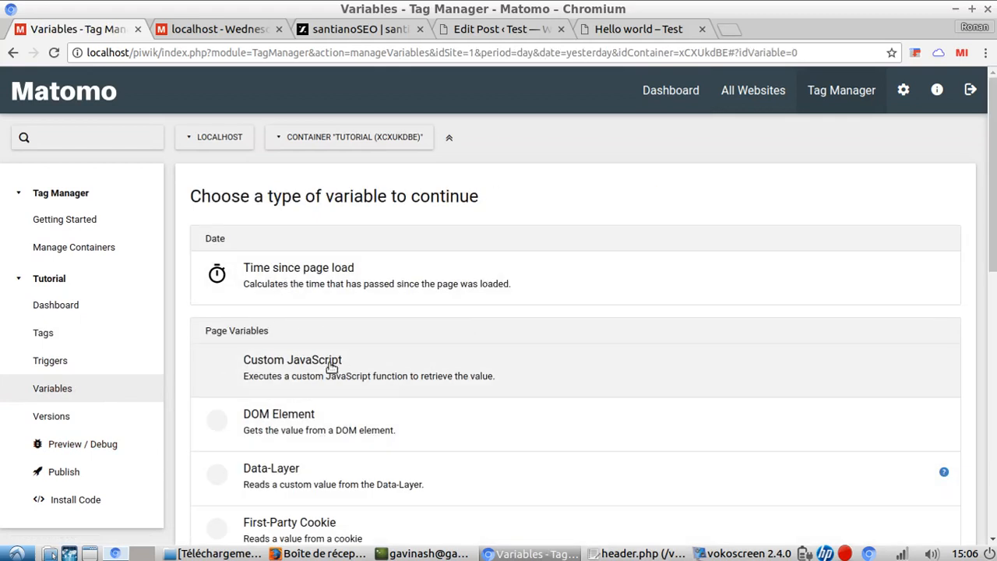
{"action": "left_click", "coordinate": [331, 366]}
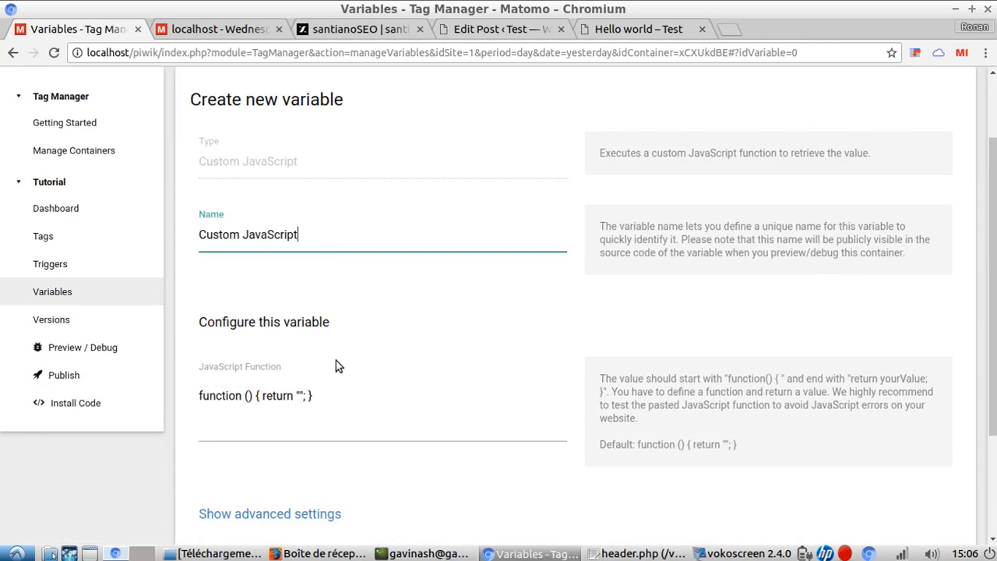
{"action": "left_click", "coordinate": [324, 395]}
{"action": "key", "text": "ctrl+a"}
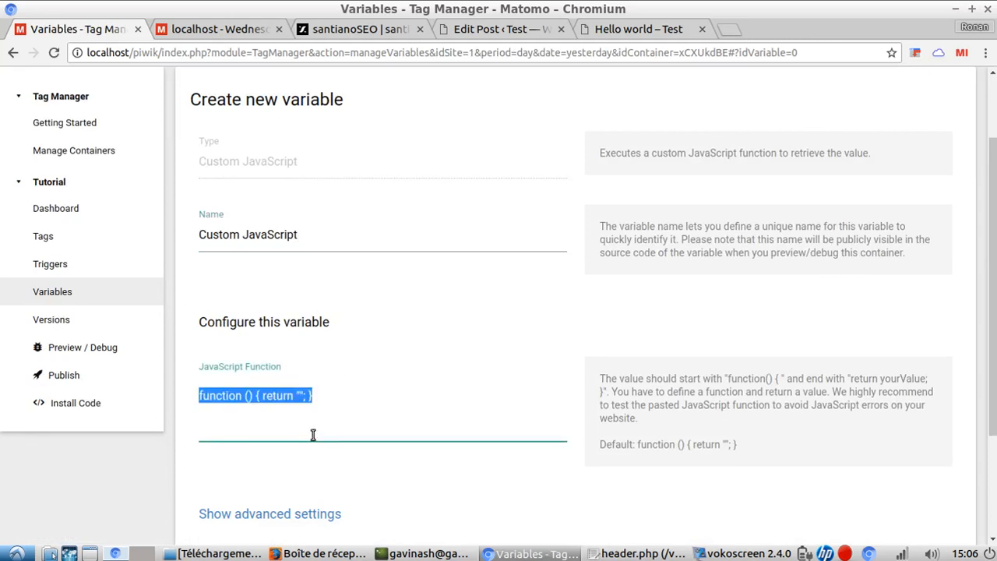
{"action": "key", "text": "ctrl+v"}
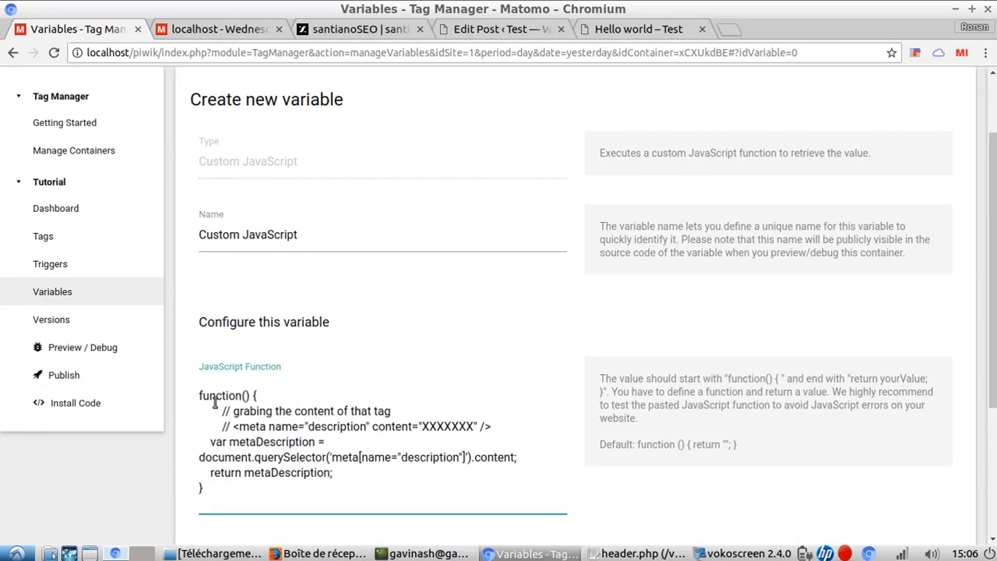
Step: Undo the pasted JavaScript function, then paste the copied function over the default one again
{"action": "left_click_drag", "start_coordinate": [200, 398], "coordinate": [251, 397]}
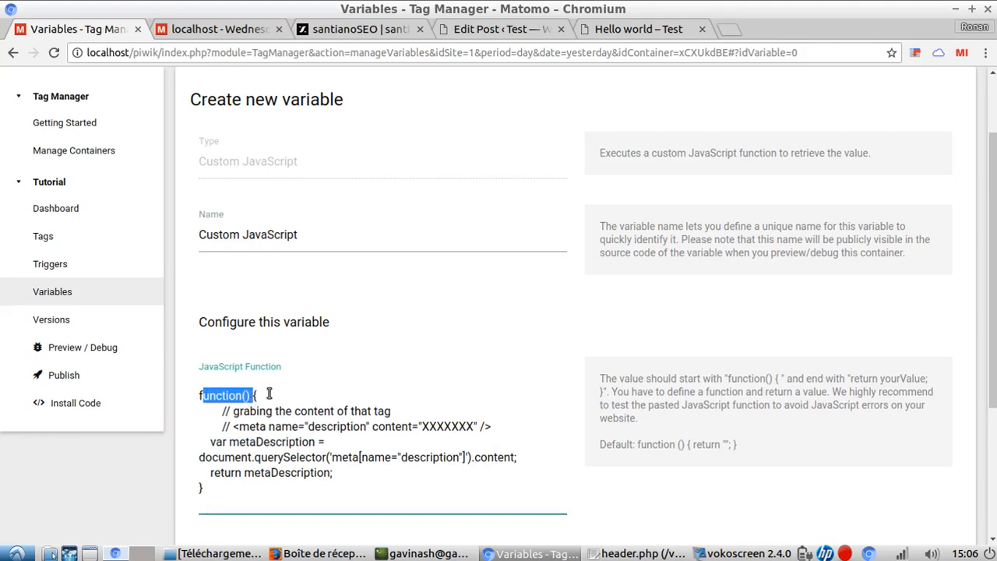
{"action": "key", "text": "ctrl+z"}
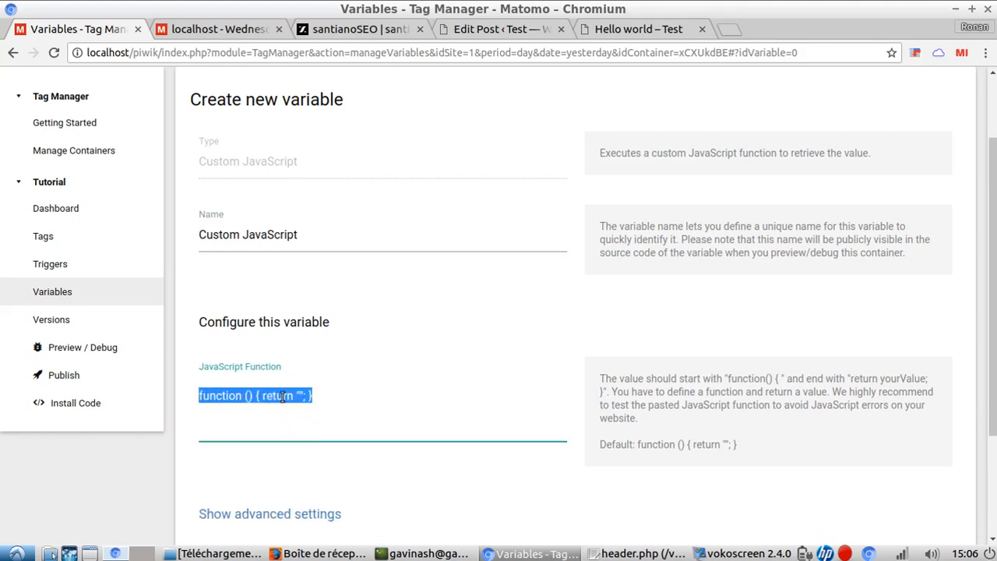
{"action": "left_click", "coordinate": [282, 397]}
{"action": "key", "text": "ctrl+a"}
{"action": "key", "text": "ctrl+v"}
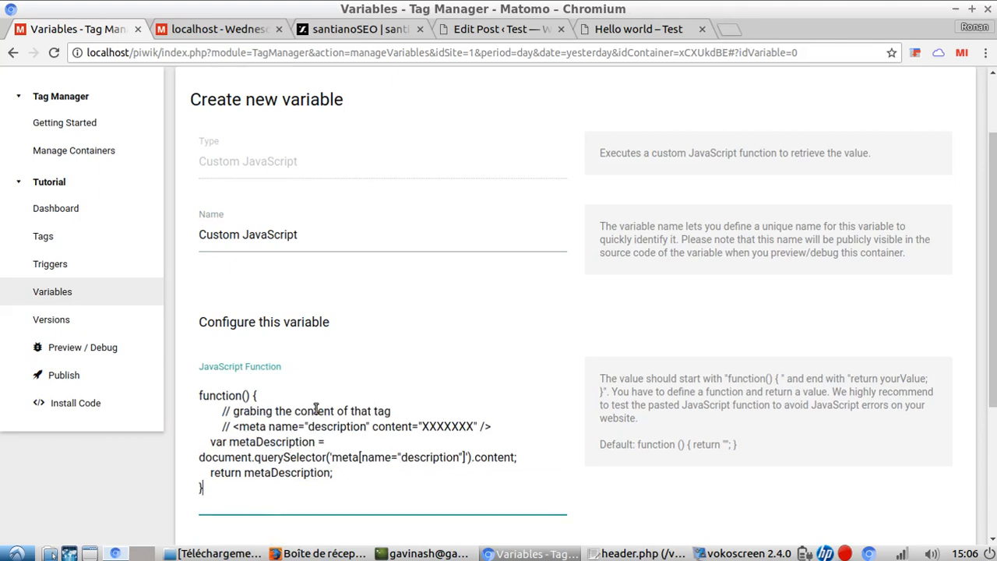
{"action": "scroll", "coordinate": [320, 420], "scroll_direction": "down", "scroll_amount": 3}
{"action": "scroll", "coordinate": [277, 390], "scroll_direction": "up", "scroll_amount": 2}
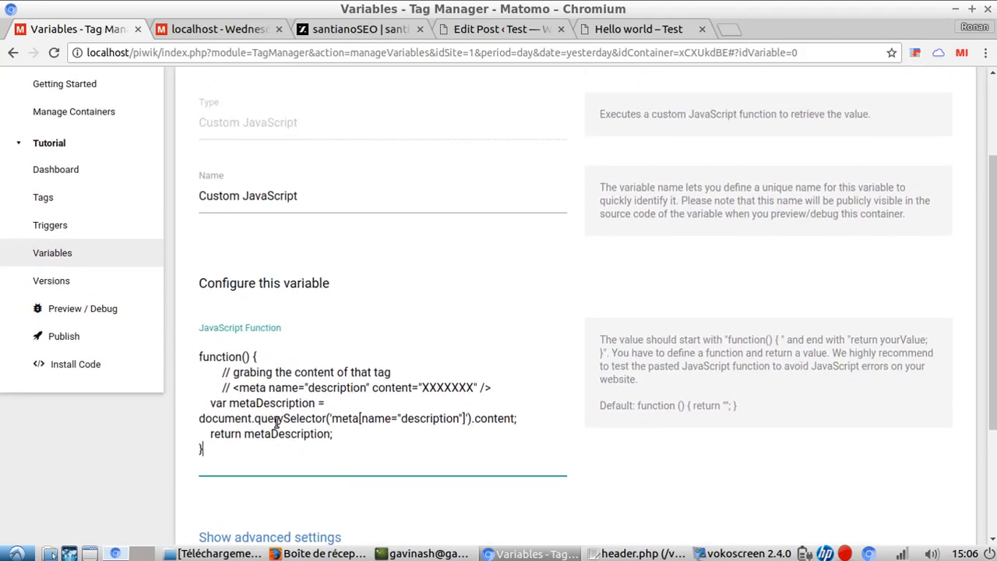
Step: Name the variable seoMetaDescription, using the name copied from the santianoSEO page, and create it
{"action": "left_click", "coordinate": [310, 34]}
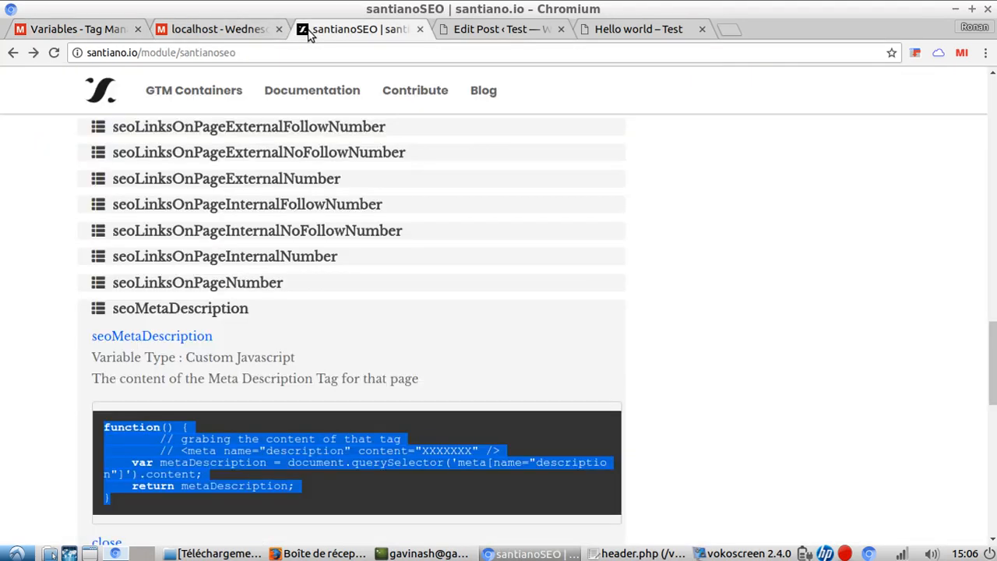
{"action": "left_click_drag", "start_coordinate": [222, 341], "coordinate": [94, 338]}
{"action": "key", "text": "ctrl+c"}
{"action": "left_click", "coordinate": [88, 34]}
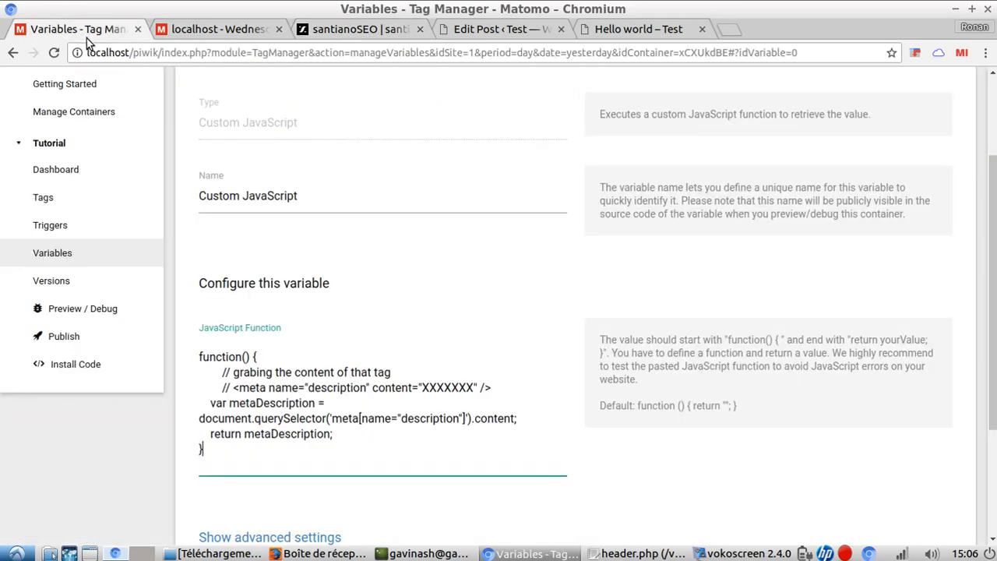
{"action": "left_click", "coordinate": [296, 196]}
{"action": "key", "text": "ctrl+a"}
{"action": "key", "text": "ctrl+v"}
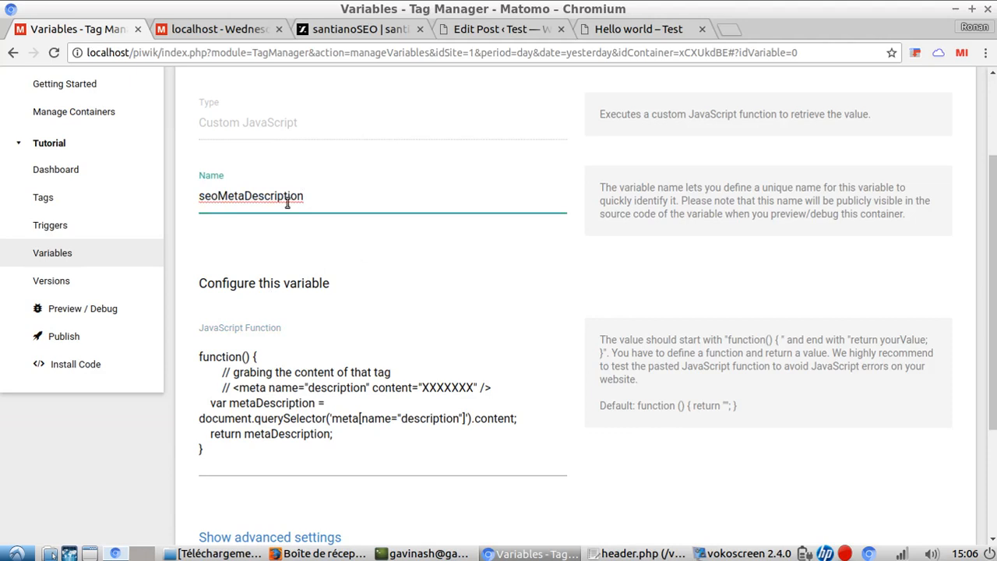
{"action": "scroll", "coordinate": [447, 285], "scroll_direction": "down", "scroll_amount": 3}
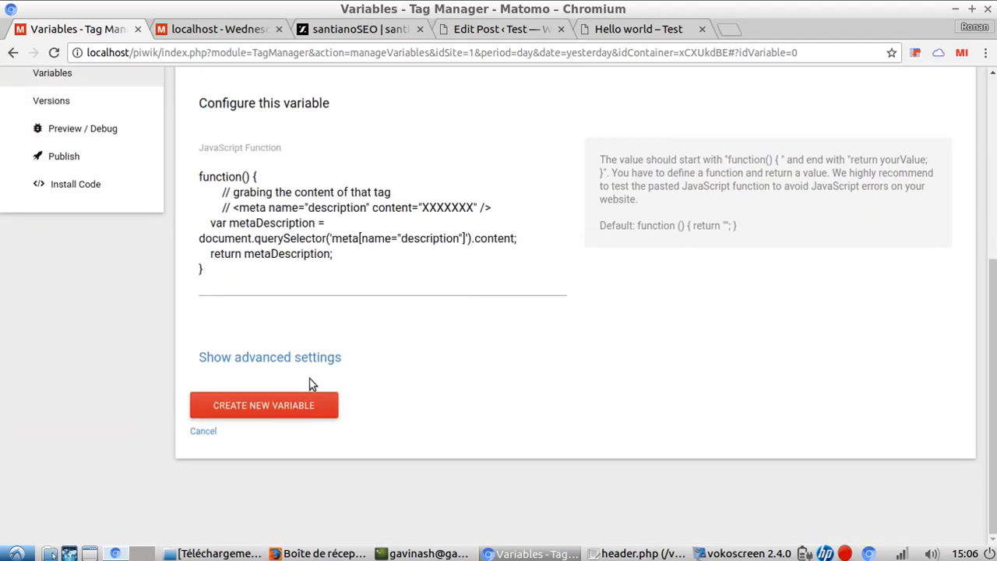
{"action": "left_click", "coordinate": [296, 404]}
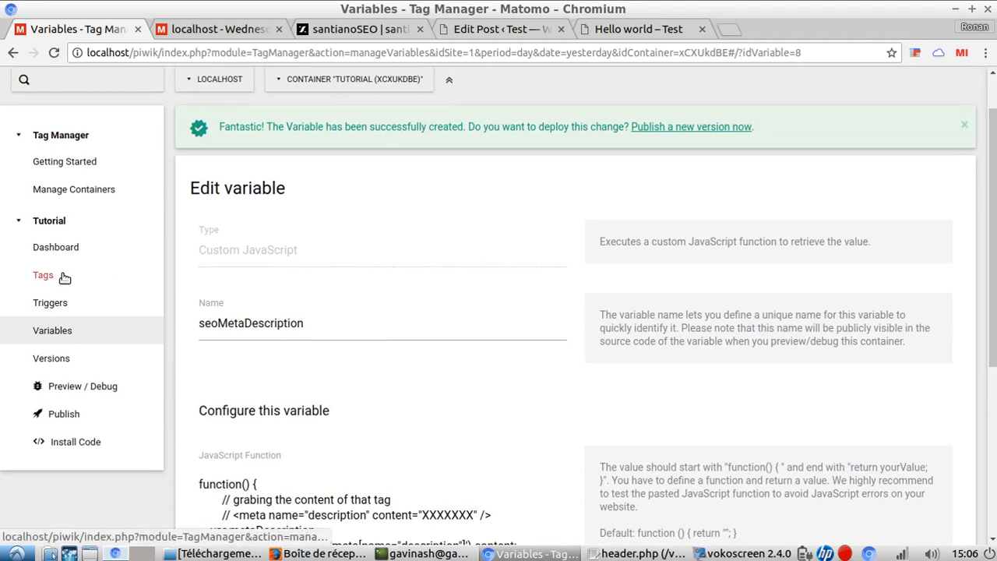
Step: Start a new Custom HTML tag in the Tutorial container and name it "Alert meta"
{"action": "left_click", "coordinate": [65, 278]}
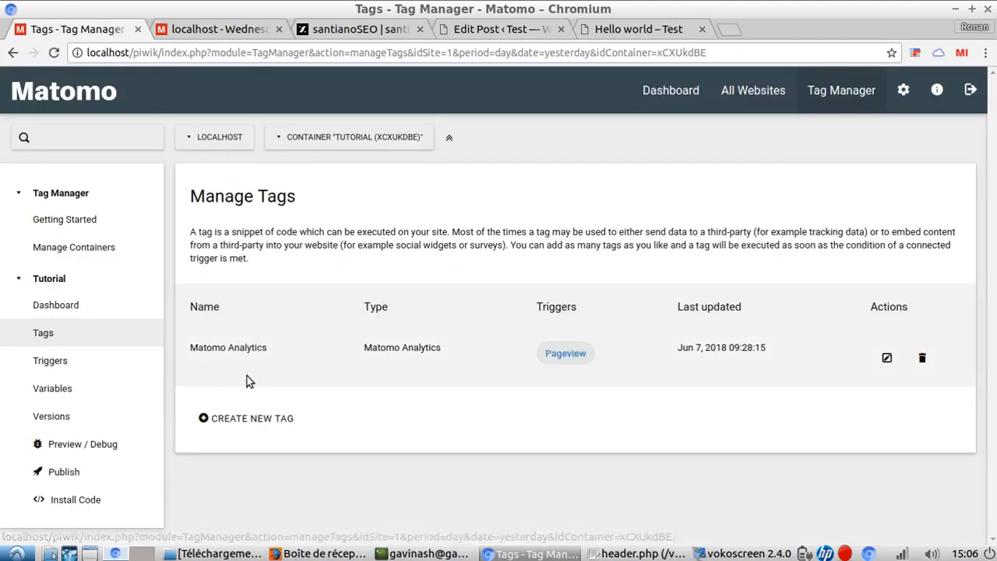
{"action": "left_click", "coordinate": [282, 419]}
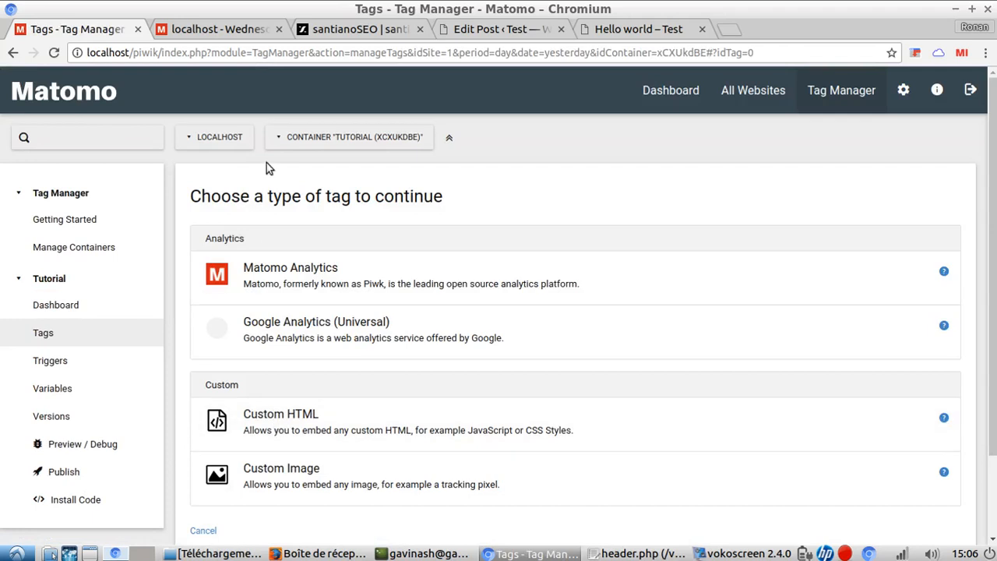
{"action": "left_click", "coordinate": [367, 429]}
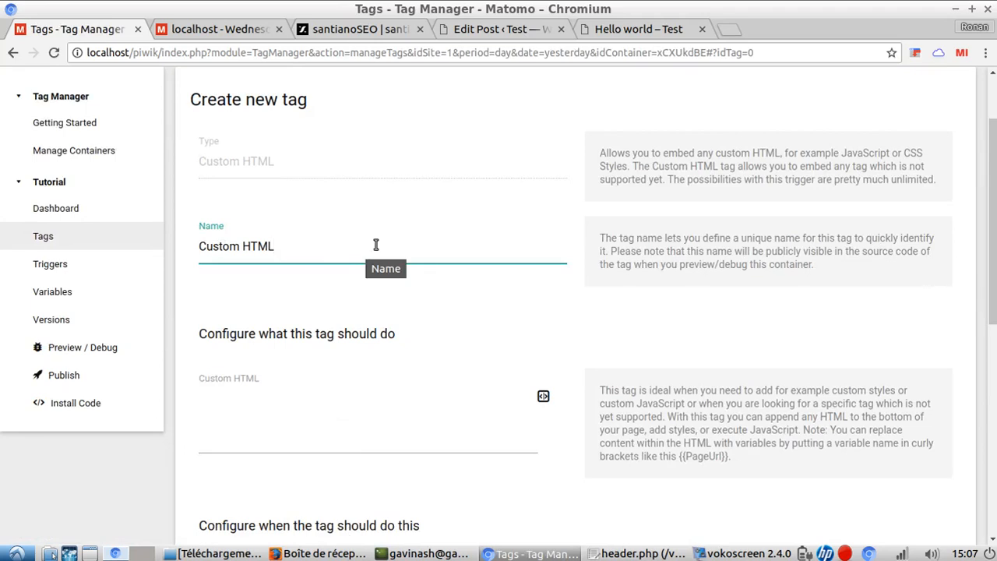
{"action": "left_click_drag", "start_coordinate": [353, 252], "coordinate": [199, 246]}
{"action": "type", "text": "Alert meta"}
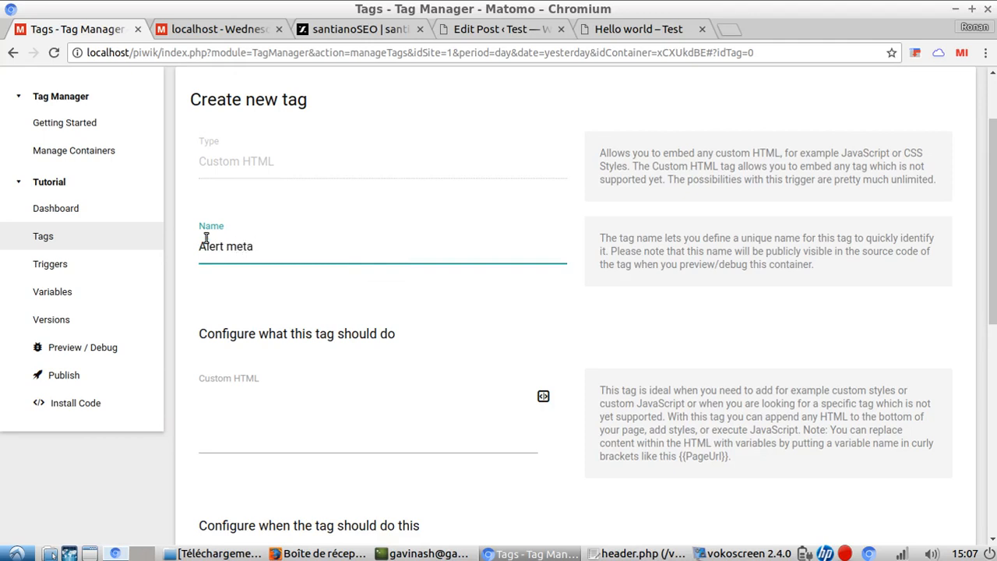
Step: Set the tag's custom HTML to <script>alert("{{seoMetaDescription}}");</script>, inserting seoMetaDescription from the available variables
{"action": "left_click", "coordinate": [297, 422]}
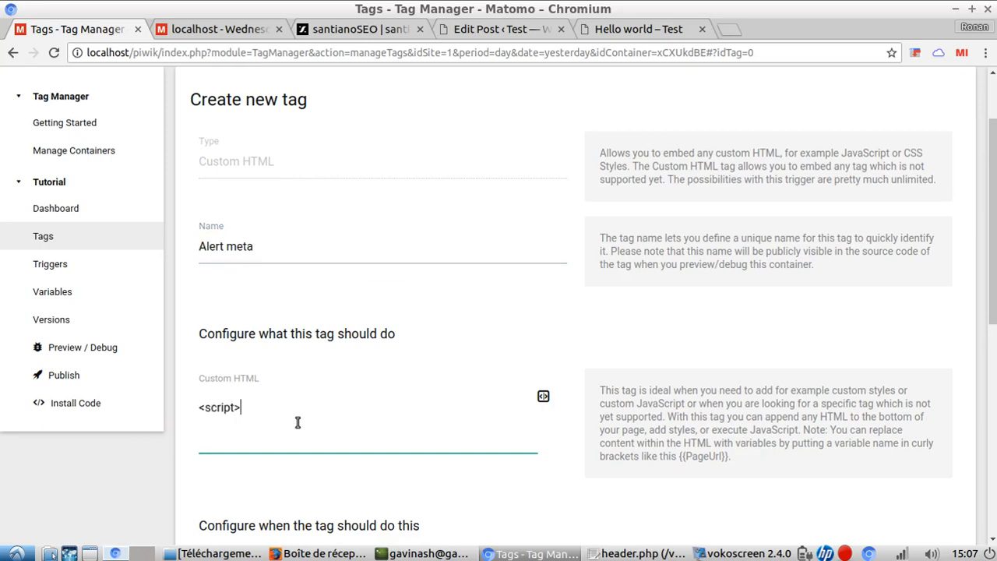
{"action": "key", "text": "ctrl+a"}
{"action": "key", "text": "ctrl+c"}
{"action": "key", "text": "Right"}
{"action": "key", "text": "ctrl+v"}
{"action": "type", "text": "/"}
{"action": "type", "text": "alert"}
{"action": "type", "text": "("}
{"action": "type", "text": "\"\""}
{"action": "type", "text": ")"}
{"action": "type", "text": ";"}
{"action": "left_click", "coordinate": [543, 397]}
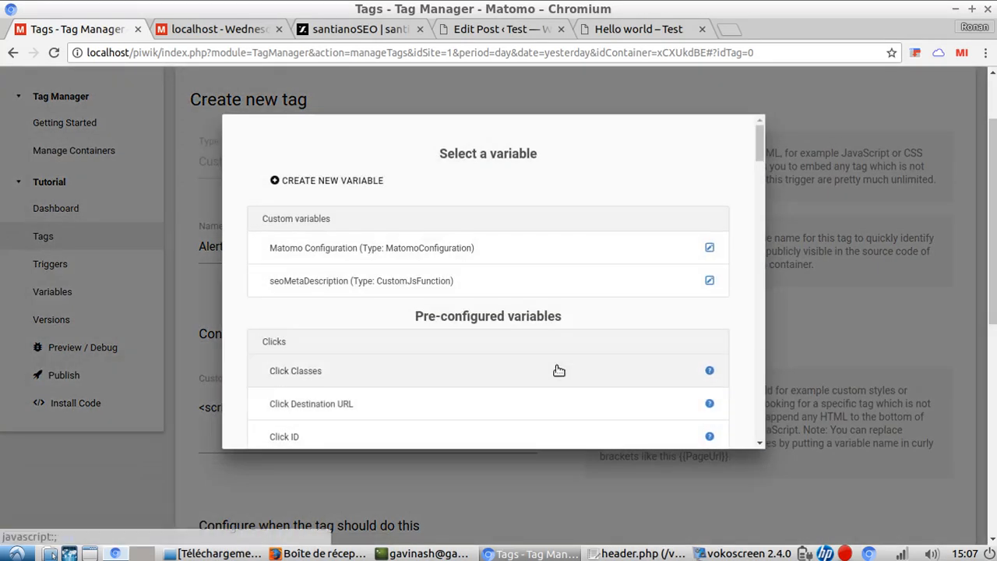
{"action": "left_click", "coordinate": [503, 281]}
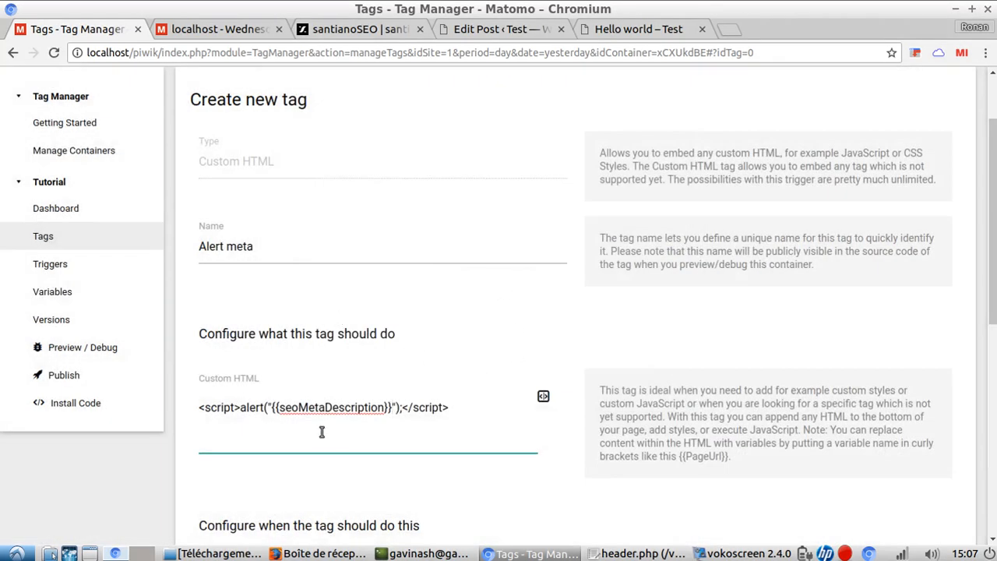
Step: Set the Alert meta tag to execute on the Pageview trigger and create the tag
{"action": "scroll", "coordinate": [391, 382], "scroll_direction": "down", "scroll_amount": 3}
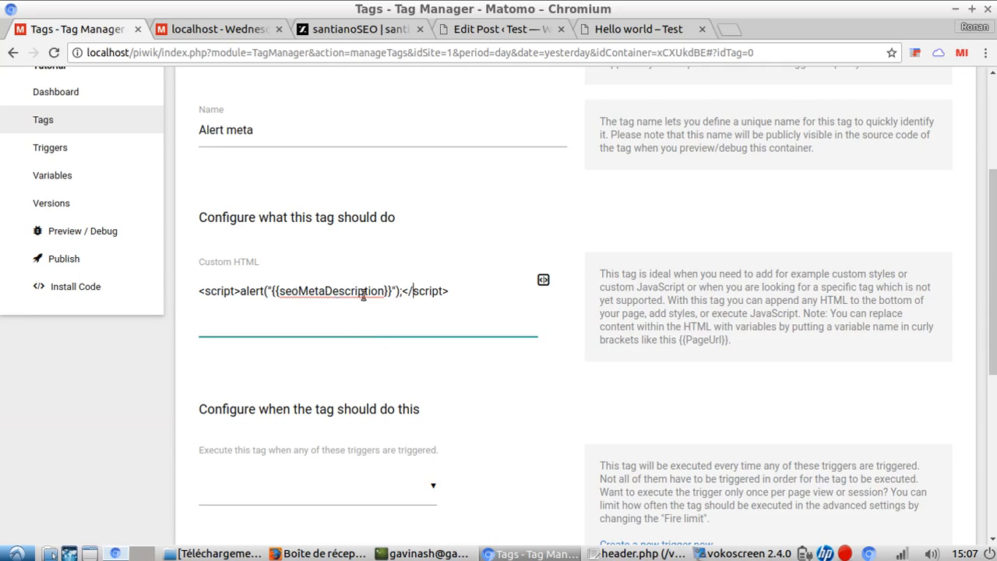
{"action": "scroll", "coordinate": [447, 351], "scroll_direction": "down", "scroll_amount": 4}
{"action": "left_click", "coordinate": [405, 329]}
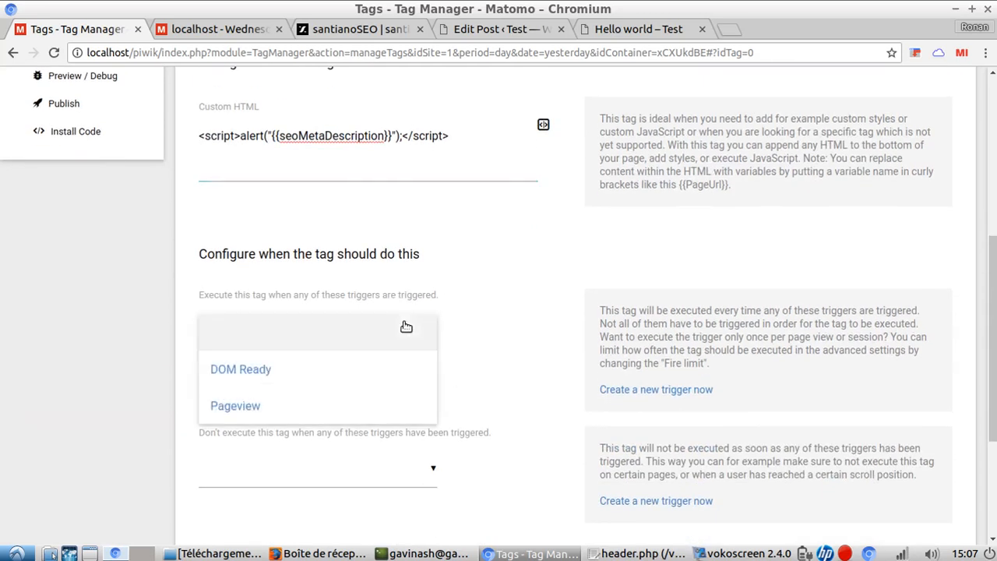
{"action": "left_click", "coordinate": [299, 403]}
{"action": "scroll", "coordinate": [498, 392], "scroll_direction": "down", "scroll_amount": 5}
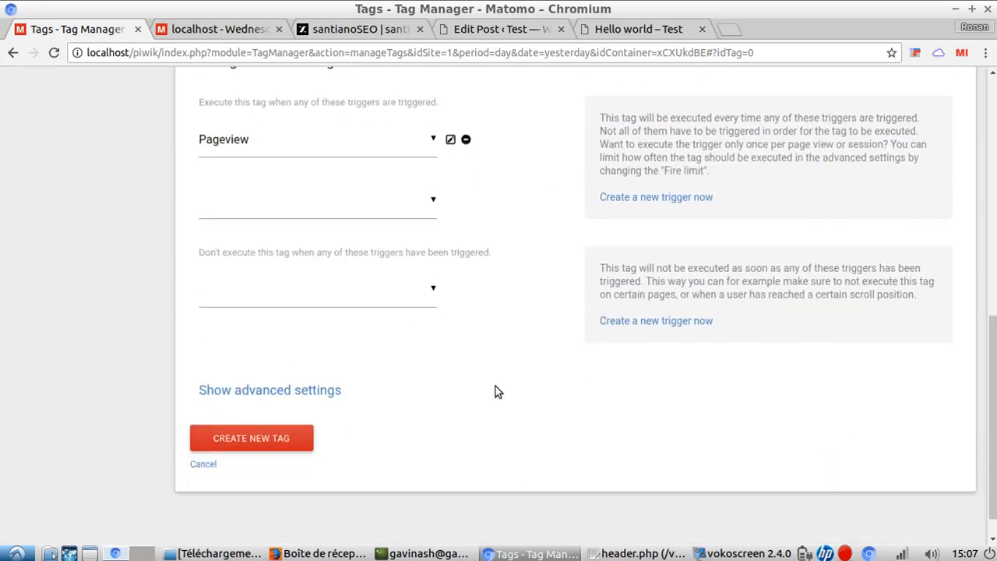
{"action": "scroll", "coordinate": [498, 392], "scroll_direction": "down", "scroll_amount": 1}
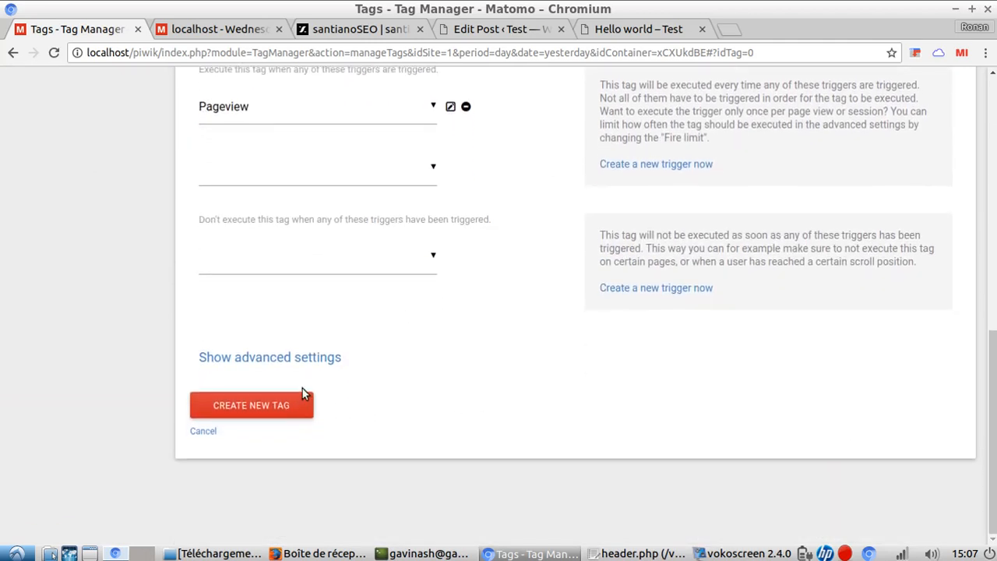
{"action": "left_click", "coordinate": [281, 406]}
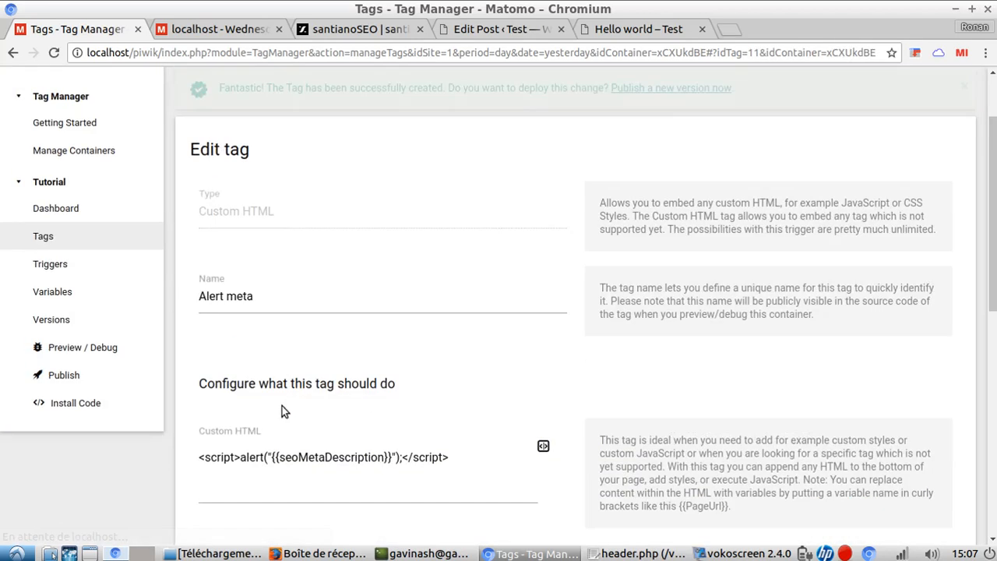
Step: Create a new container version named 8 and publish it to the Live environment
{"action": "scroll", "coordinate": [433, 360], "scroll_direction": "up", "scroll_amount": 3}
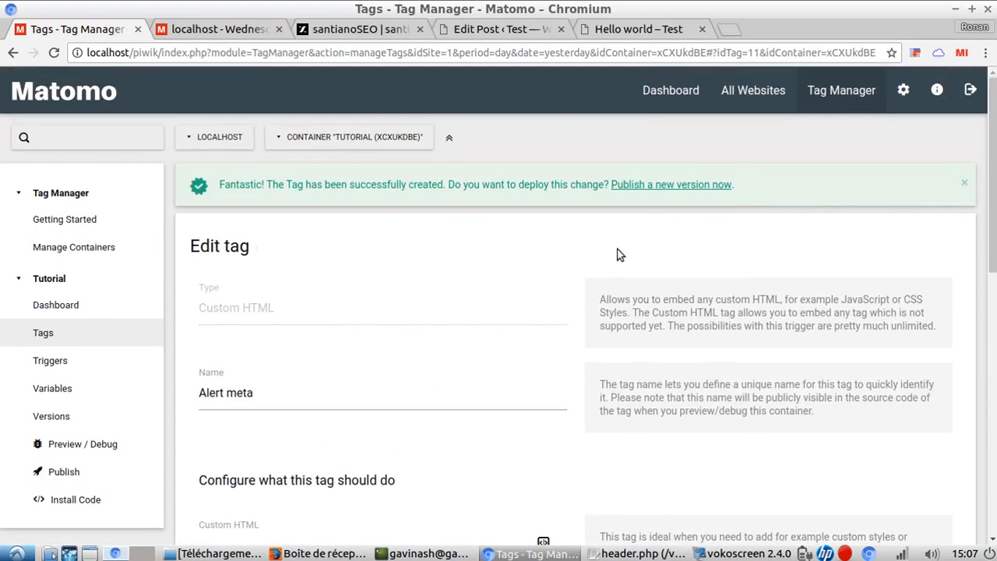
{"action": "left_click", "coordinate": [663, 187]}
{"action": "left_click", "coordinate": [232, 202]}
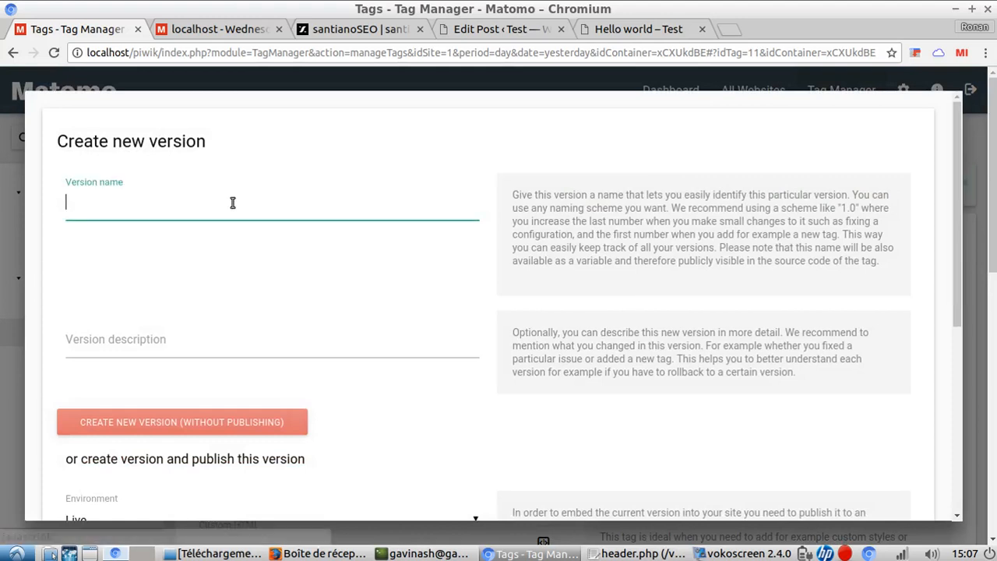
{"action": "type", "text": "8"}
{"action": "scroll", "coordinate": [445, 226], "scroll_direction": "down", "scroll_amount": 3}
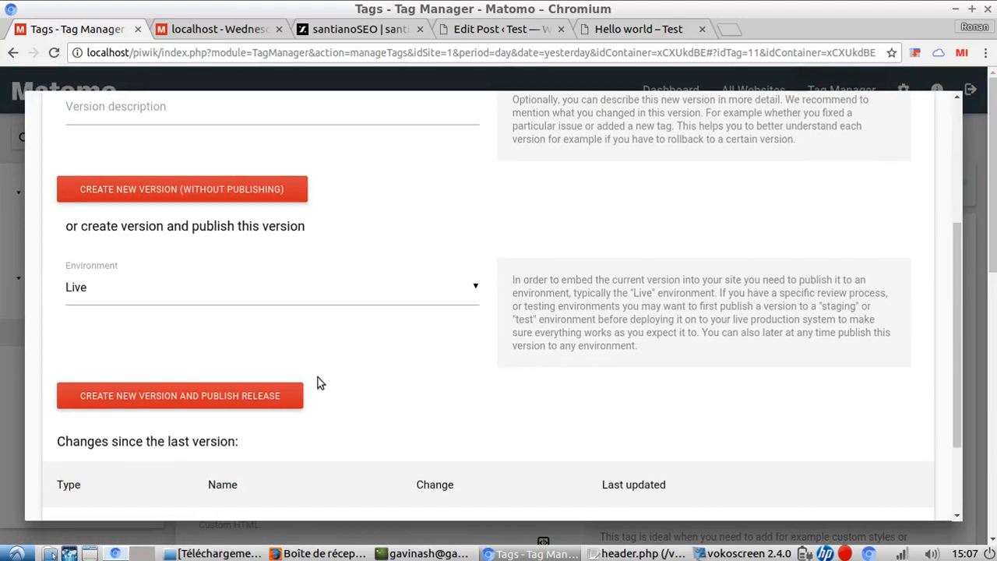
{"action": "left_click", "coordinate": [294, 394]}
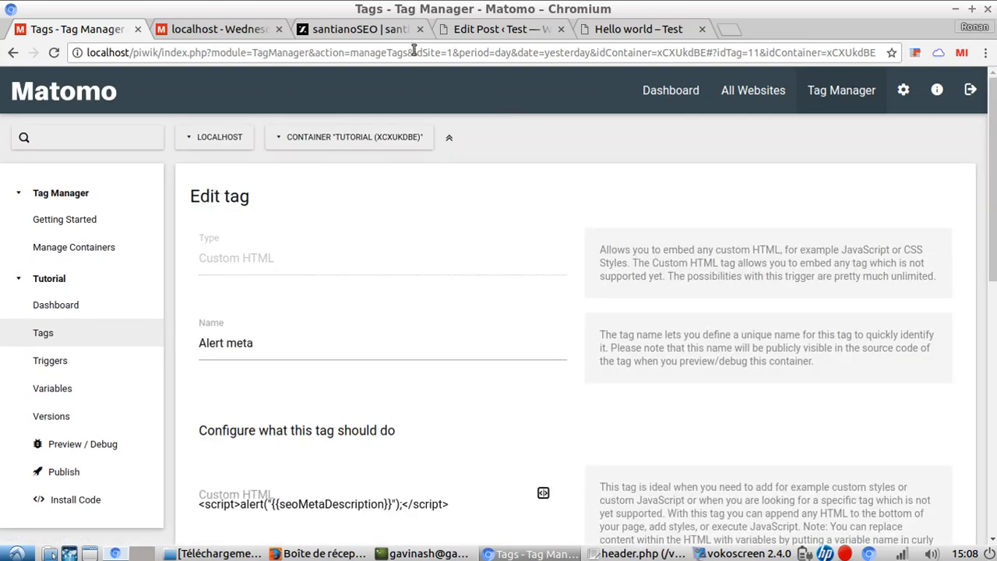
Step: Switch to the WordPress Hello world page, reload it and check the text shown in the alert
{"action": "left_click", "coordinate": [620, 31]}
{"action": "left_click", "coordinate": [392, 55]}
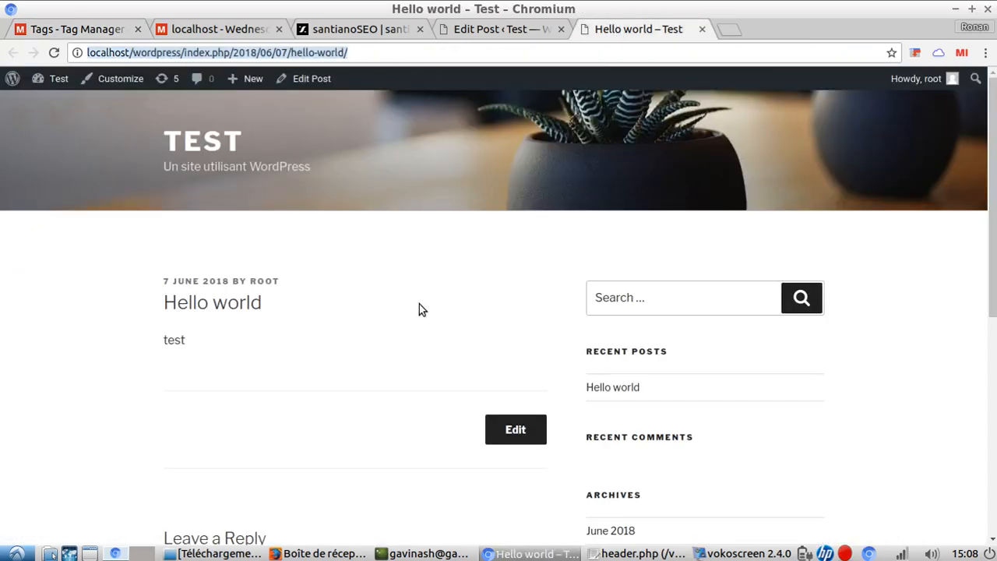
{"action": "key", "text": "Return"}
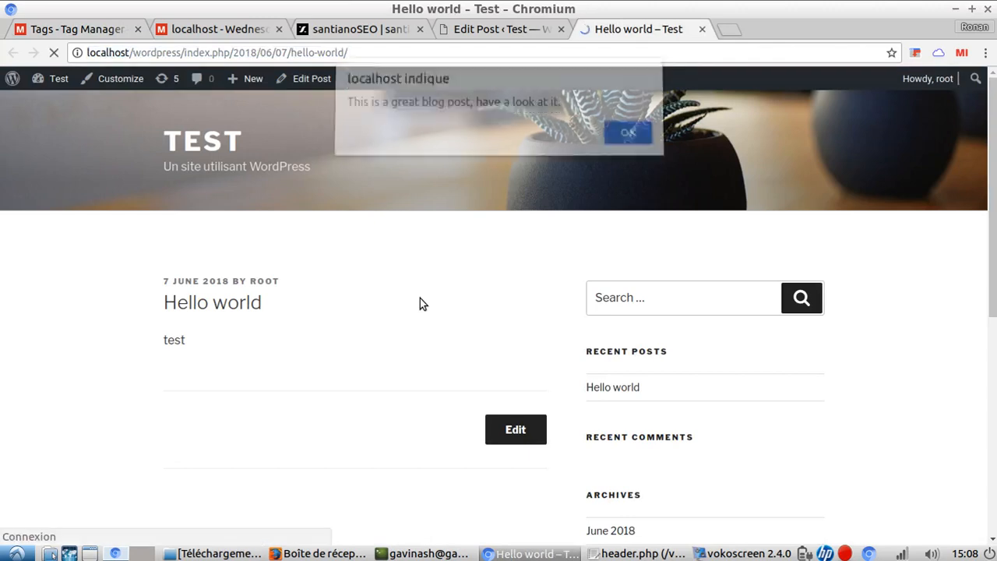
{"action": "left_click_drag", "start_coordinate": [569, 108], "coordinate": [345, 104]}
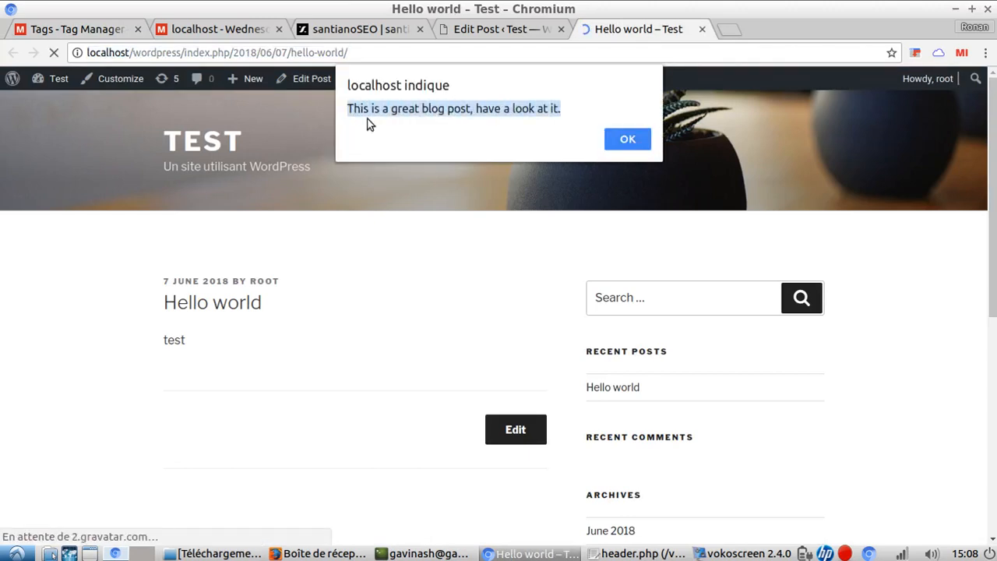
Step: Search the Hello world page's source for "descri", compare the meta description with the alert, and dismiss the alert
{"action": "key", "text": "ctrl+u"}
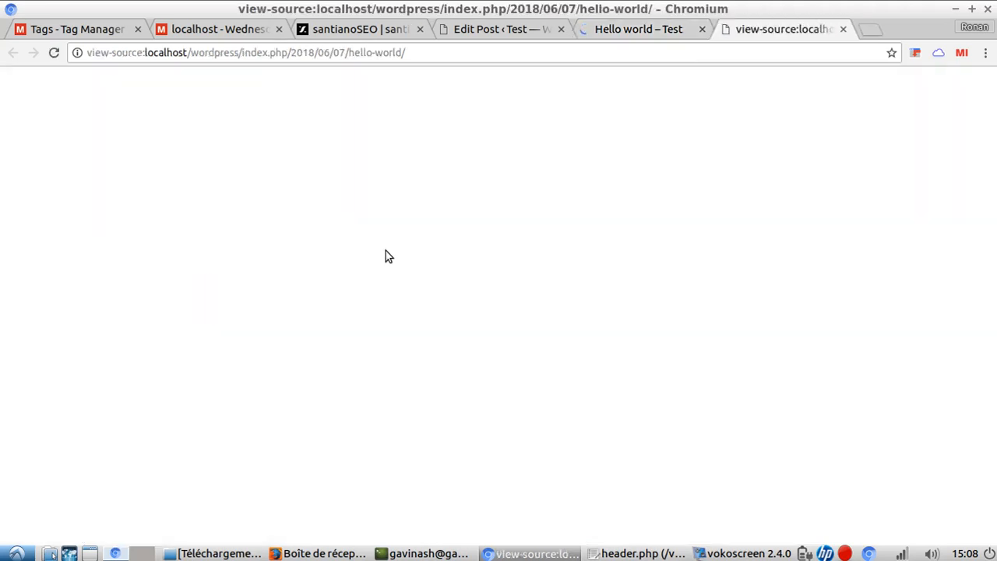
{"action": "key", "text": "ctrl+f"}
{"action": "type", "text": "descri"}
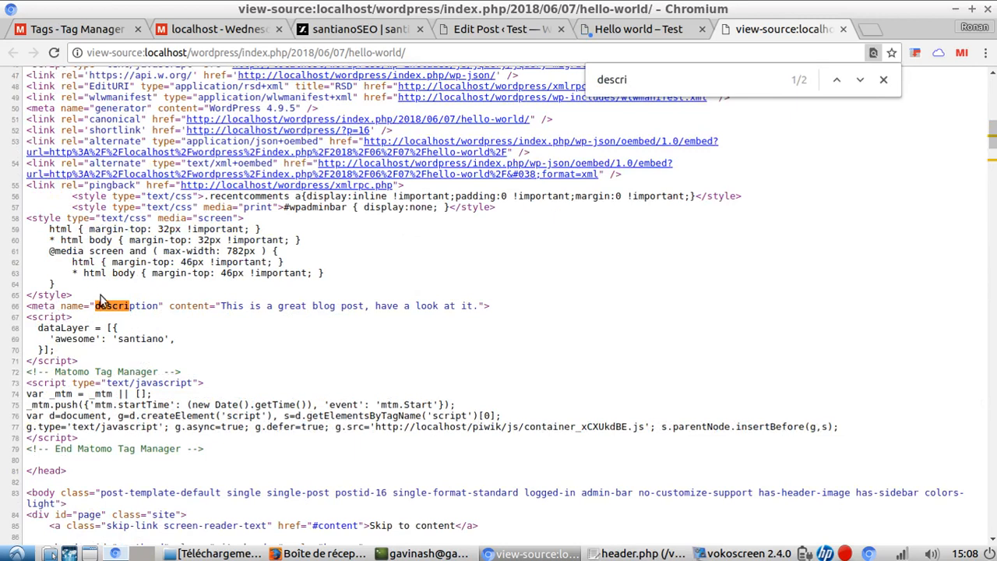
{"action": "left_click_drag", "start_coordinate": [222, 308], "coordinate": [473, 305]}
{"action": "left_click", "coordinate": [449, 316]}
{"action": "left_click", "coordinate": [658, 31]}
{"action": "left_click", "coordinate": [646, 138]}
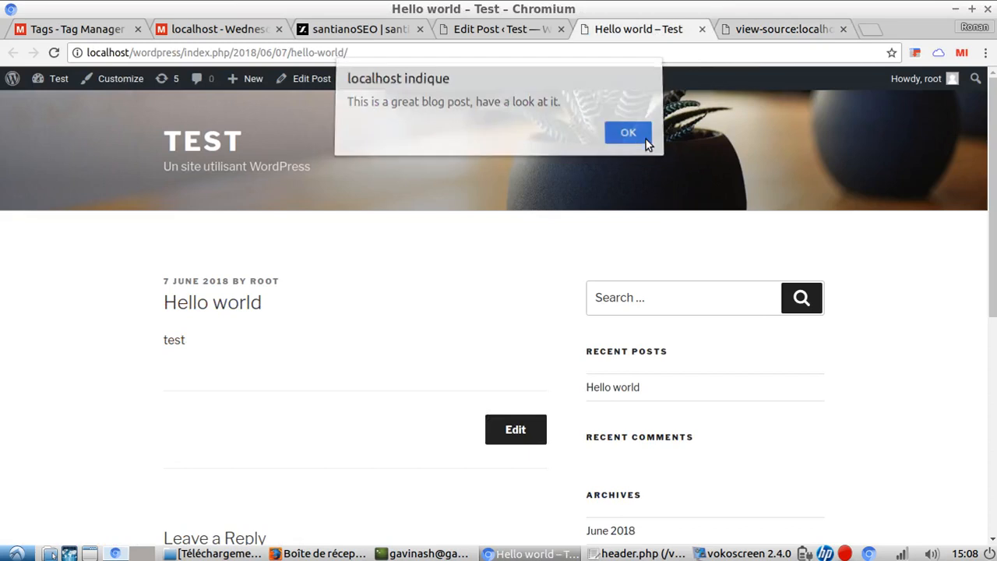
Step: Return to Matomo Tag Manager and delete the Alert meta tag from the Tutorial container, keeping the Matomo Analytics tag
{"action": "left_click", "coordinate": [486, 30]}
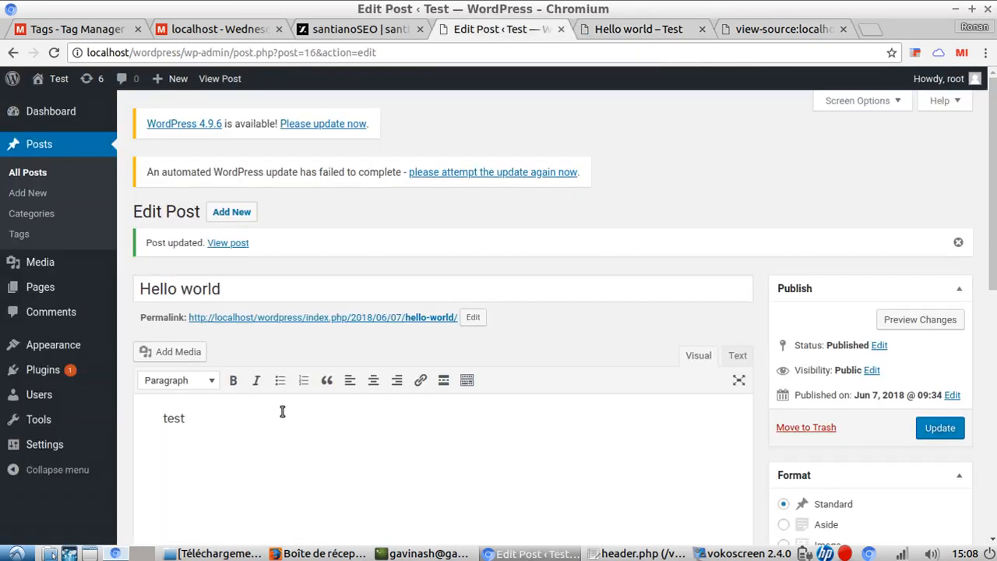
{"action": "left_click", "coordinate": [78, 31]}
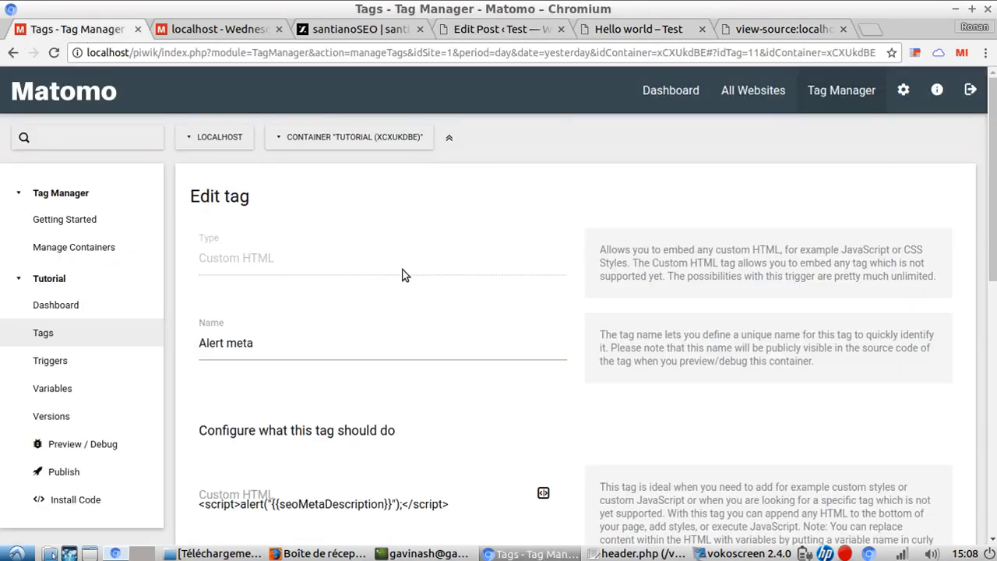
{"action": "scroll", "coordinate": [318, 318], "scroll_direction": "down", "scroll_amount": 2}
{"action": "scroll", "coordinate": [512, 285], "scroll_direction": "up", "scroll_amount": 2}
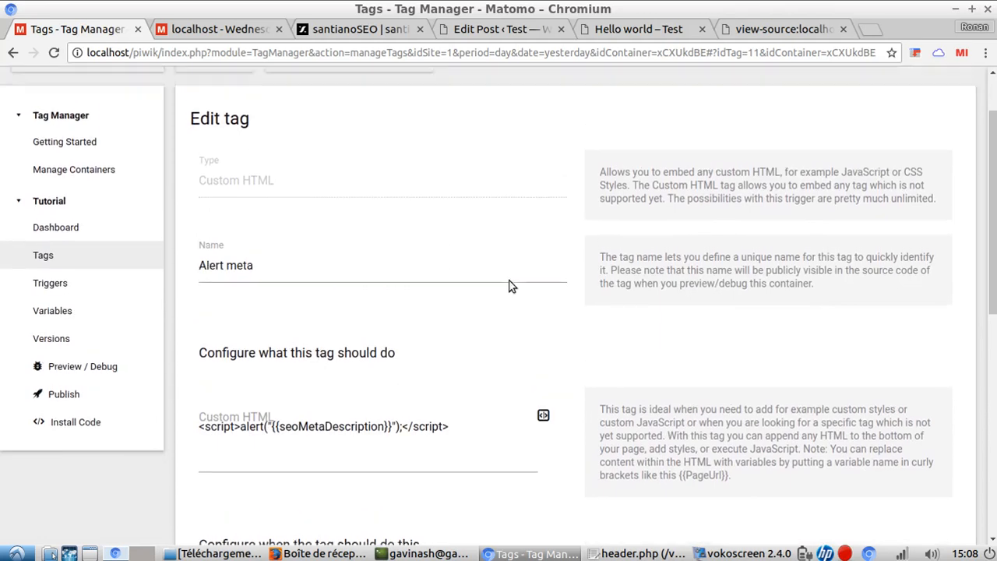
{"action": "scroll", "coordinate": [293, 418], "scroll_direction": "down", "scroll_amount": 2}
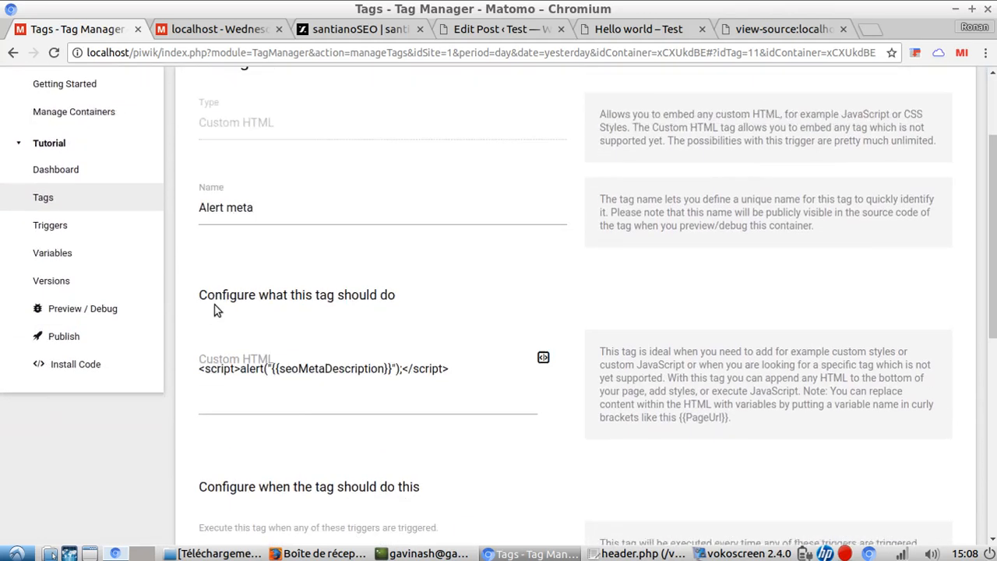
{"action": "scroll", "coordinate": [216, 307], "scroll_direction": "up", "scroll_amount": 1}
{"action": "left_click", "coordinate": [89, 255]}
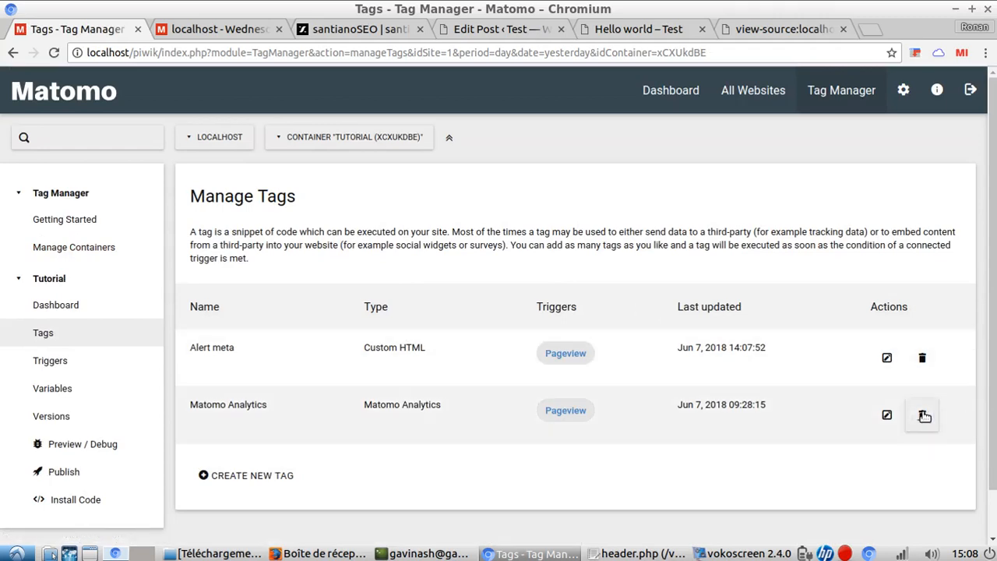
{"action": "left_click", "coordinate": [923, 416]}
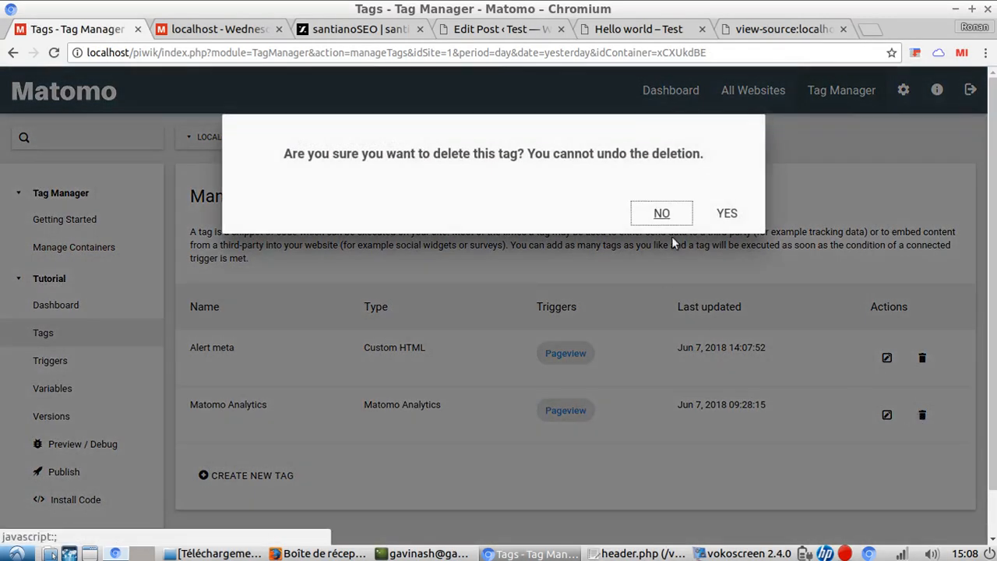
{"action": "left_click", "coordinate": [661, 213]}
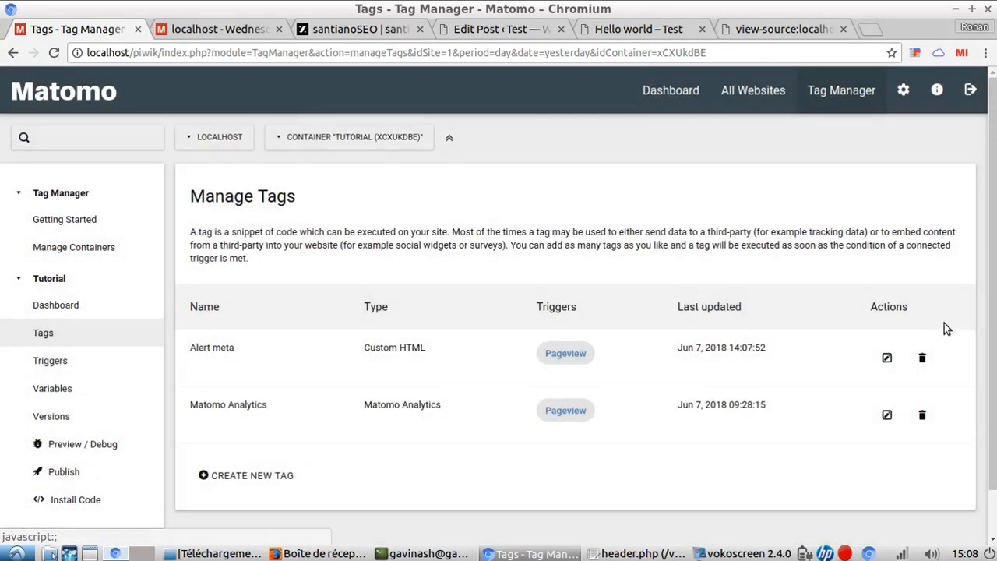
{"action": "left_click", "coordinate": [923, 358]}
{"action": "left_click", "coordinate": [724, 213]}
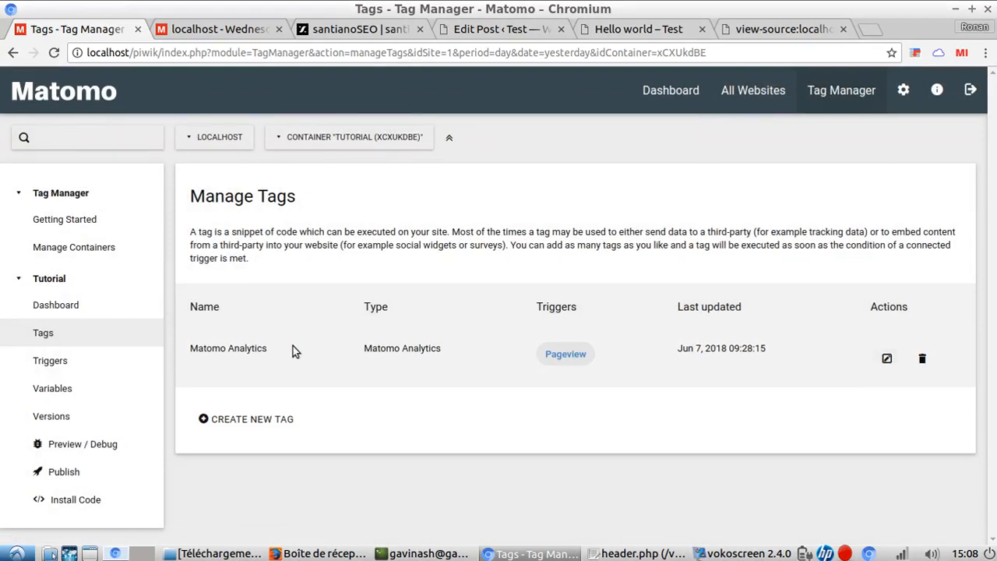
Step: Open the Custom Dimensions settings for the localhost website in the Matomo administration
{"action": "left_click", "coordinate": [211, 33]}
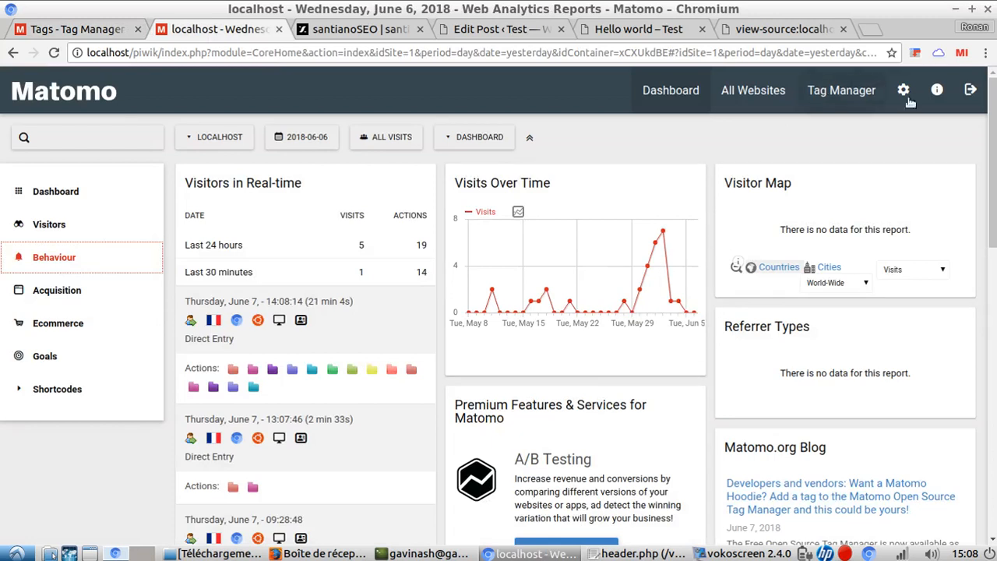
{"action": "left_click", "coordinate": [903, 92]}
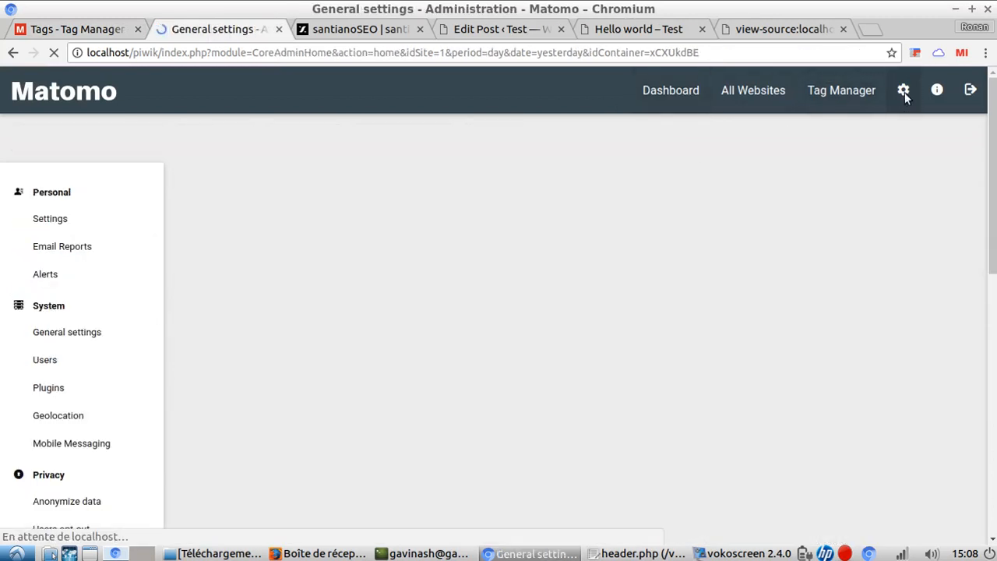
{"action": "scroll", "coordinate": [92, 414], "scroll_direction": "down", "scroll_amount": 5}
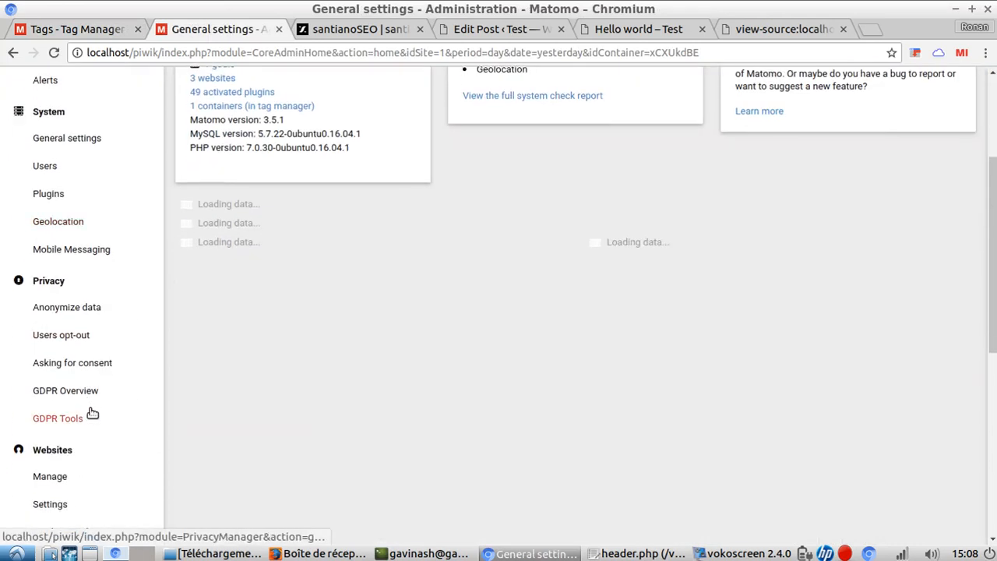
{"action": "scroll", "coordinate": [91, 416], "scroll_direction": "down", "scroll_amount": 2}
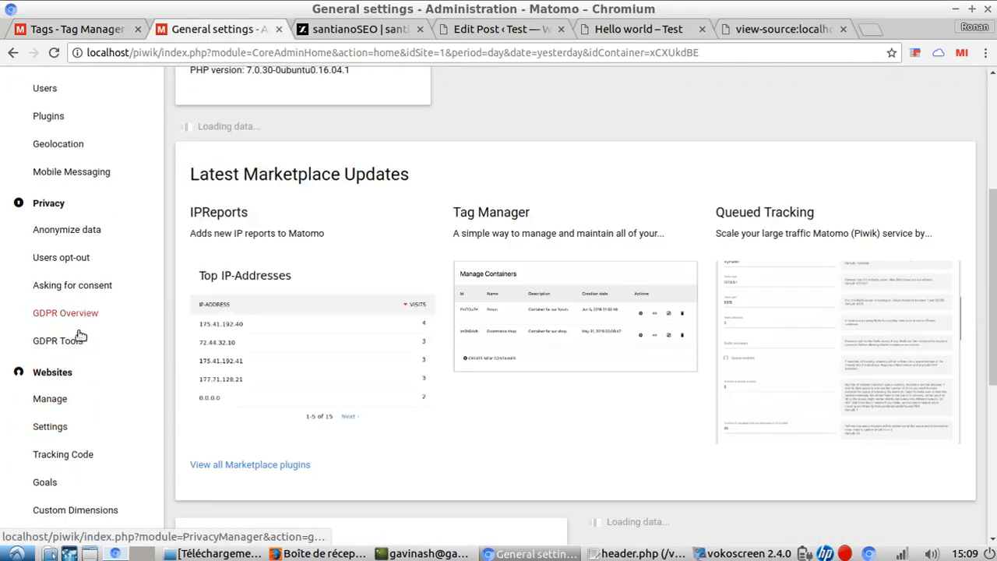
{"action": "scroll", "coordinate": [86, 338], "scroll_direction": "down", "scroll_amount": 4}
{"action": "left_click", "coordinate": [94, 353]}
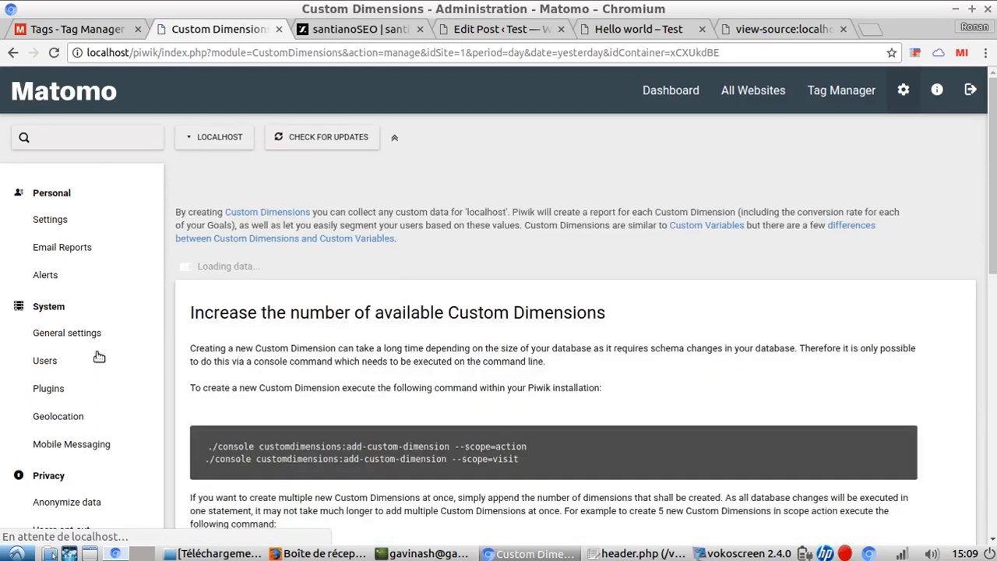
Step: Rename action dimension 1 as MetaDescription, update it, and check its entry in the Action Dimensions list
{"action": "scroll", "coordinate": [425, 440], "scroll_direction": "down", "scroll_amount": 8}
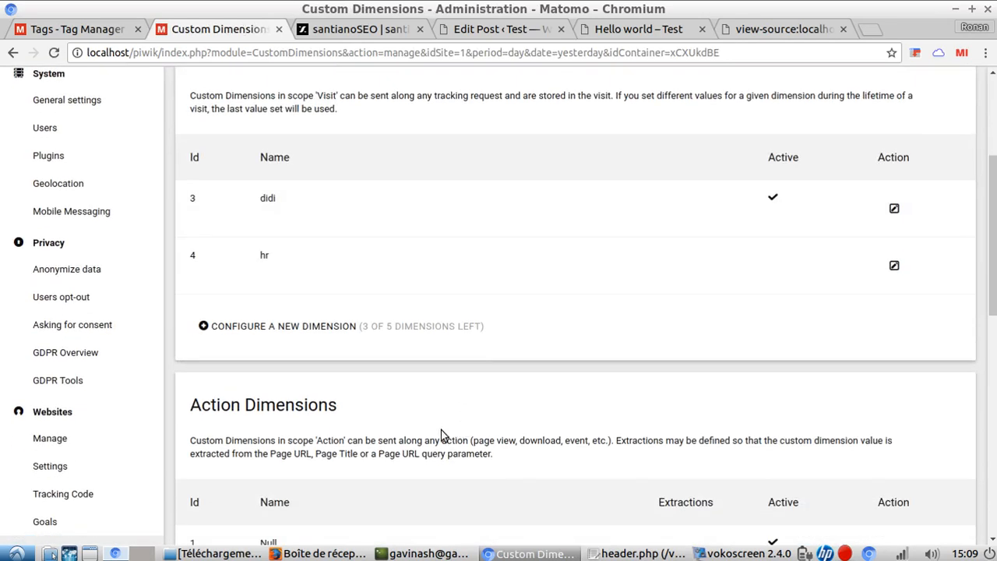
{"action": "left_click", "coordinate": [894, 476]}
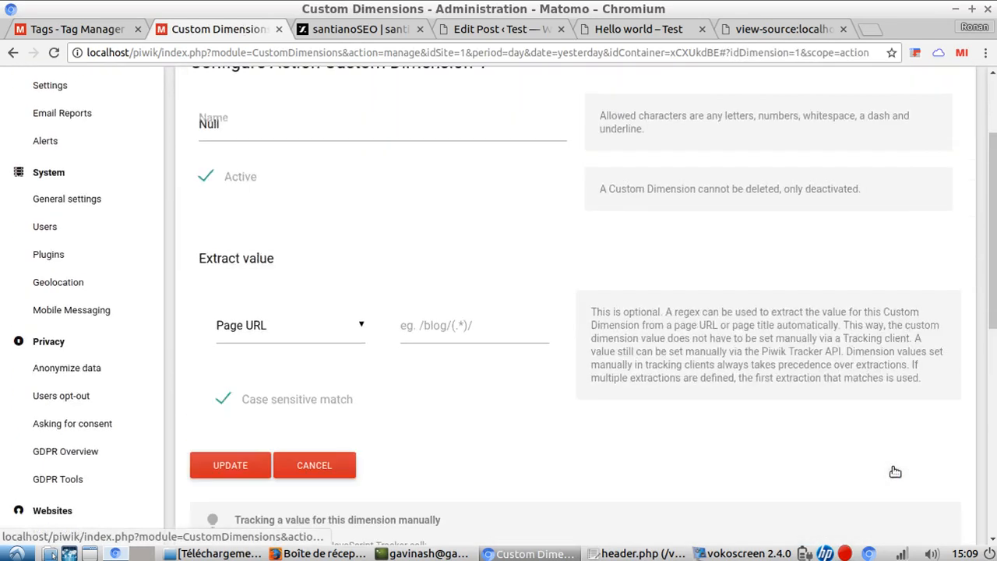
{"action": "left_click", "coordinate": [242, 161]}
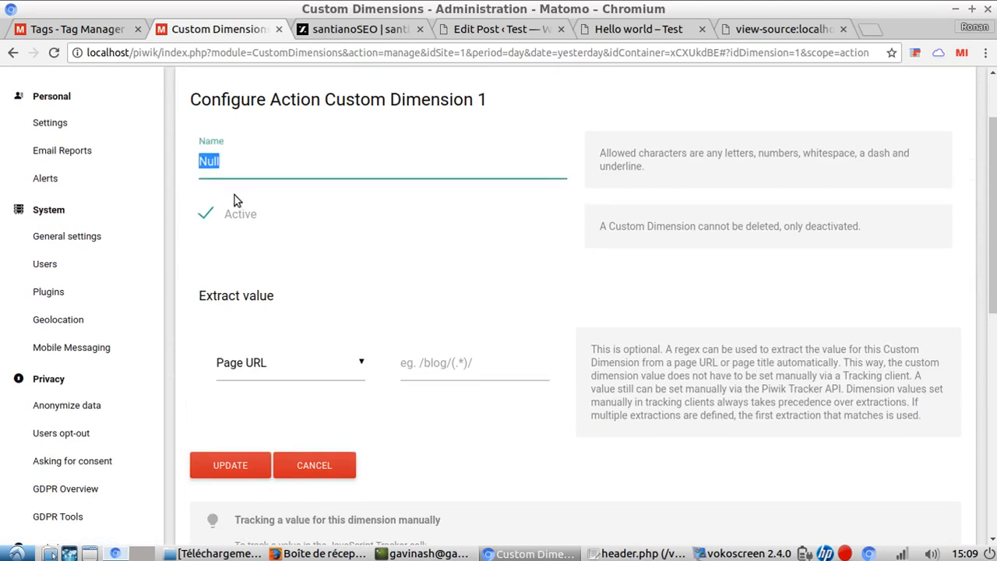
{"action": "type", "text": "MetaDescription"}
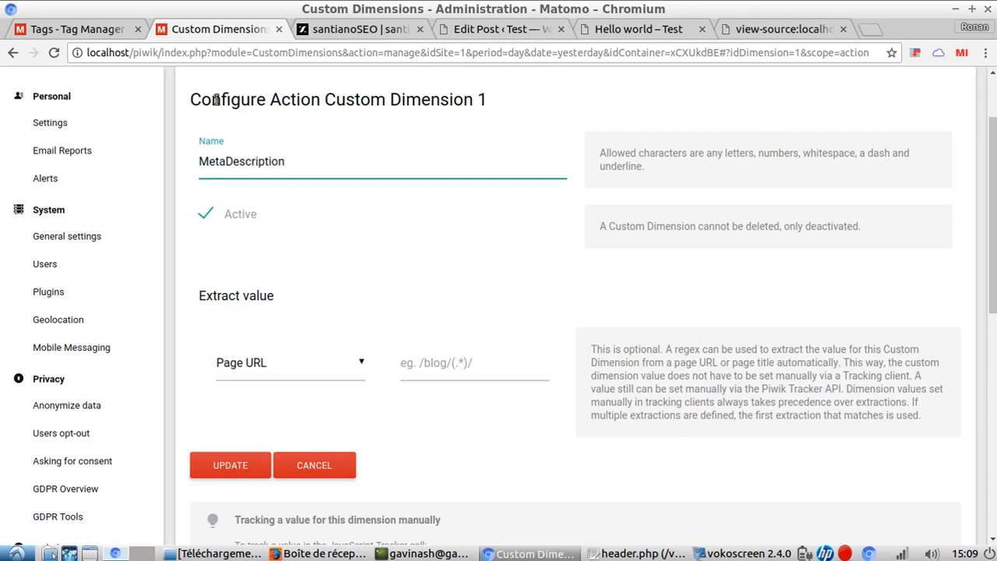
{"action": "left_click", "coordinate": [231, 465]}
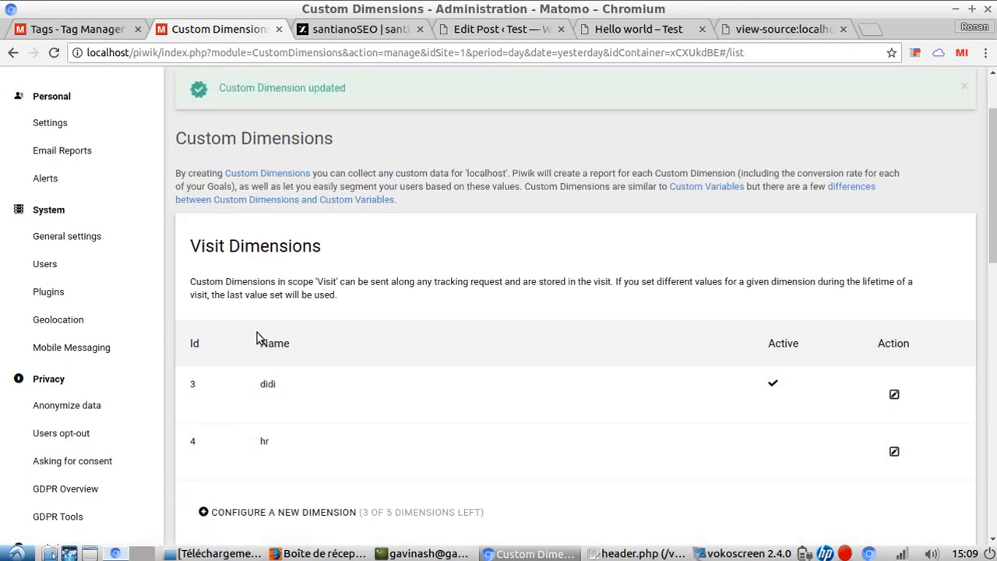
{"action": "scroll", "coordinate": [257, 339], "scroll_direction": "down", "scroll_amount": 5}
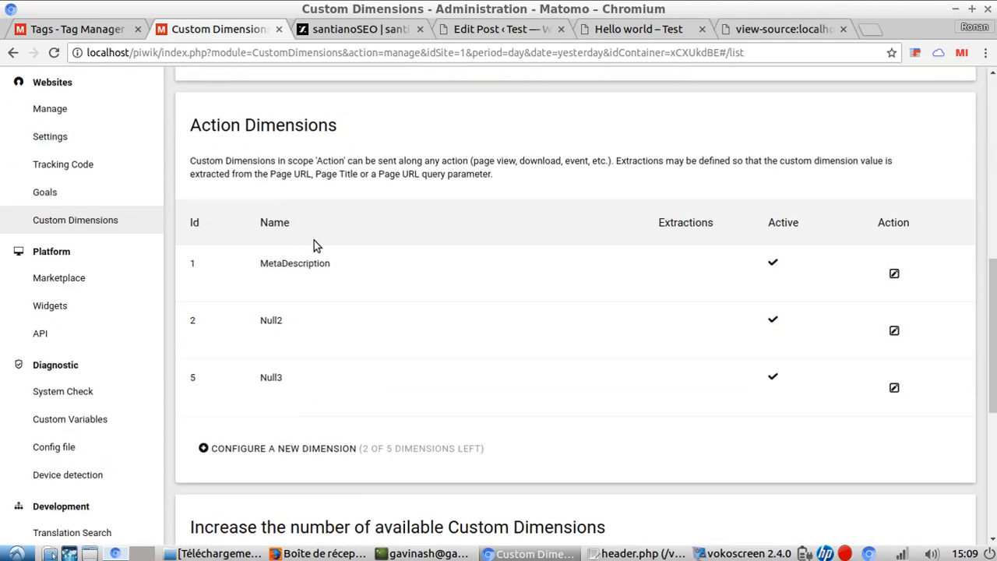
{"action": "scroll", "coordinate": [313, 240], "scroll_direction": "up", "scroll_amount": 2}
{"action": "left_click_drag", "start_coordinate": [262, 421], "coordinate": [333, 433]}
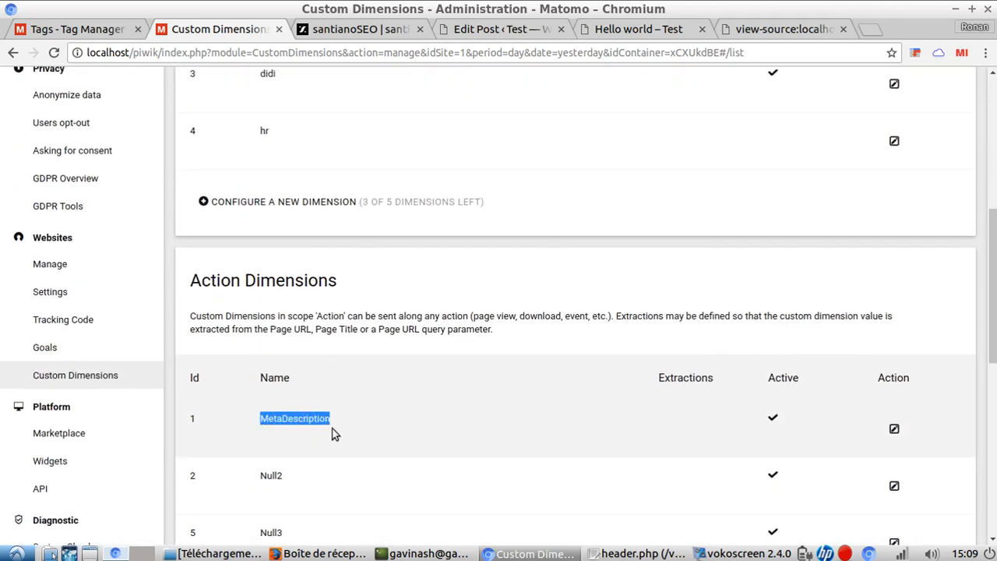
Step: Check the MetaDescription dimension's id, then open the Matomo Analytics tag in Tag Manager for editing
{"action": "left_click", "coordinate": [207, 421]}
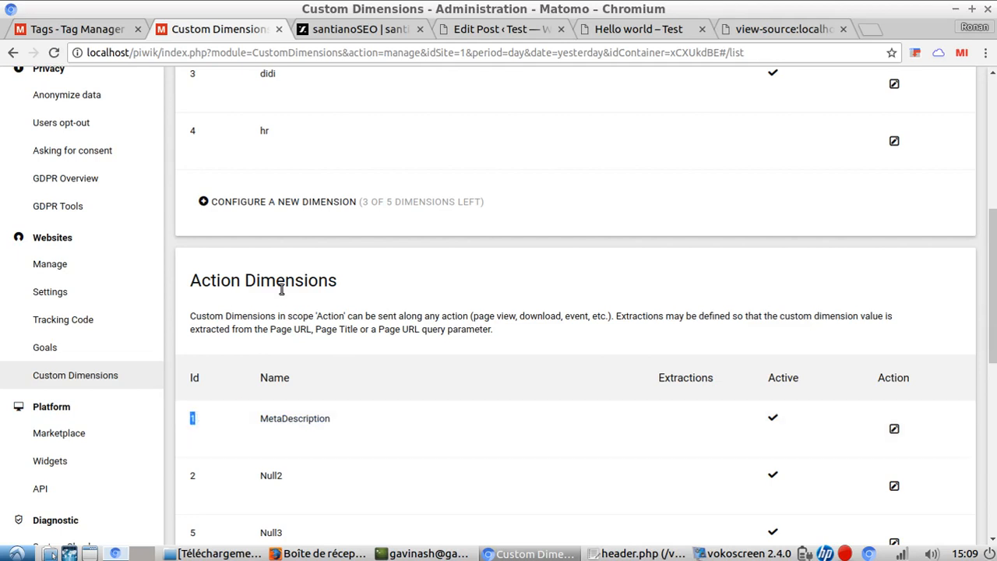
{"action": "left_click", "coordinate": [95, 31]}
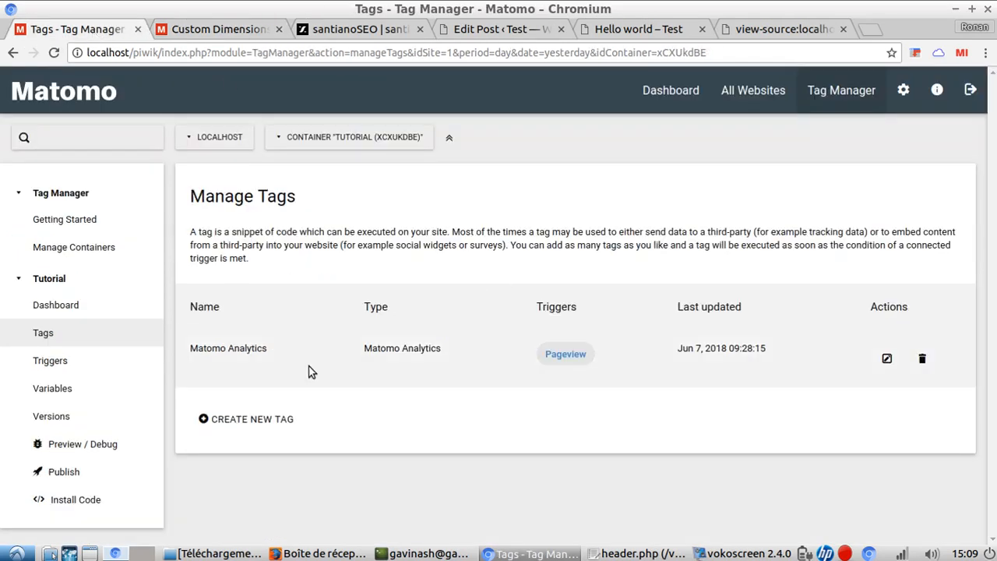
{"action": "left_click", "coordinate": [887, 359]}
{"action": "scroll", "coordinate": [348, 372], "scroll_direction": "down", "scroll_amount": 3}
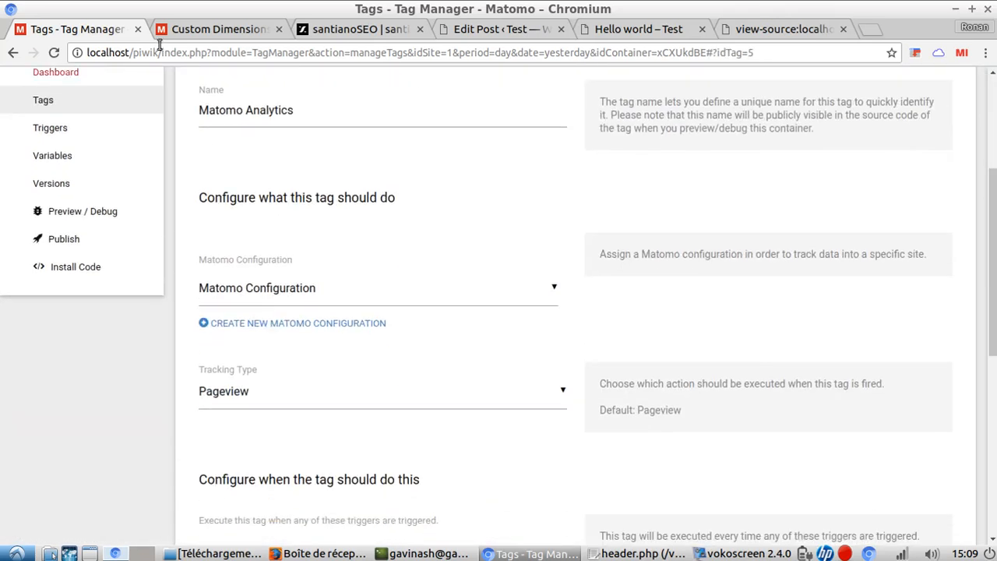
{"action": "scroll", "coordinate": [402, 249], "scroll_direction": "down", "scroll_amount": 3}
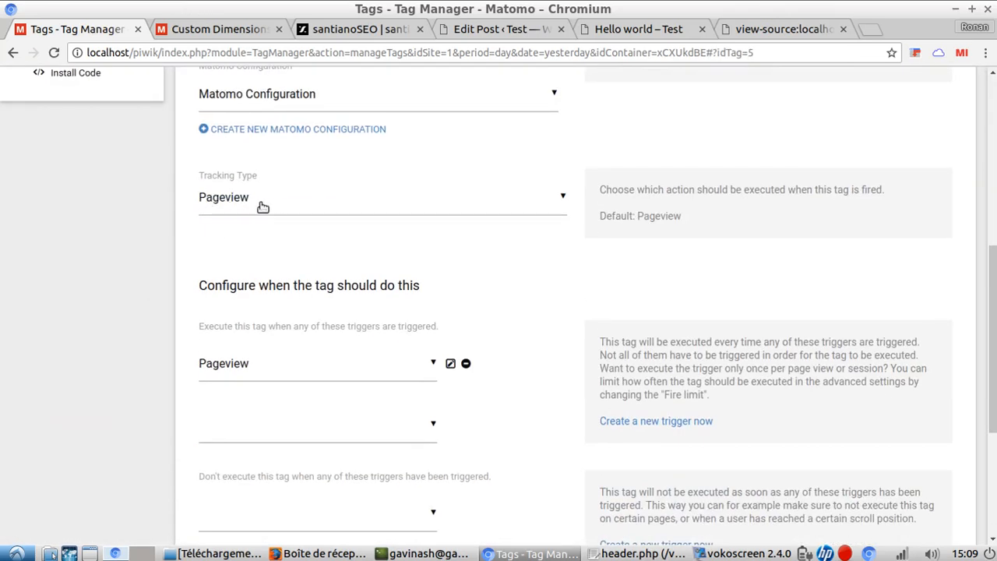
Step: Remove the Pageview trigger from the Matomo Analytics tag and assign it again
{"action": "left_click", "coordinate": [466, 364]}
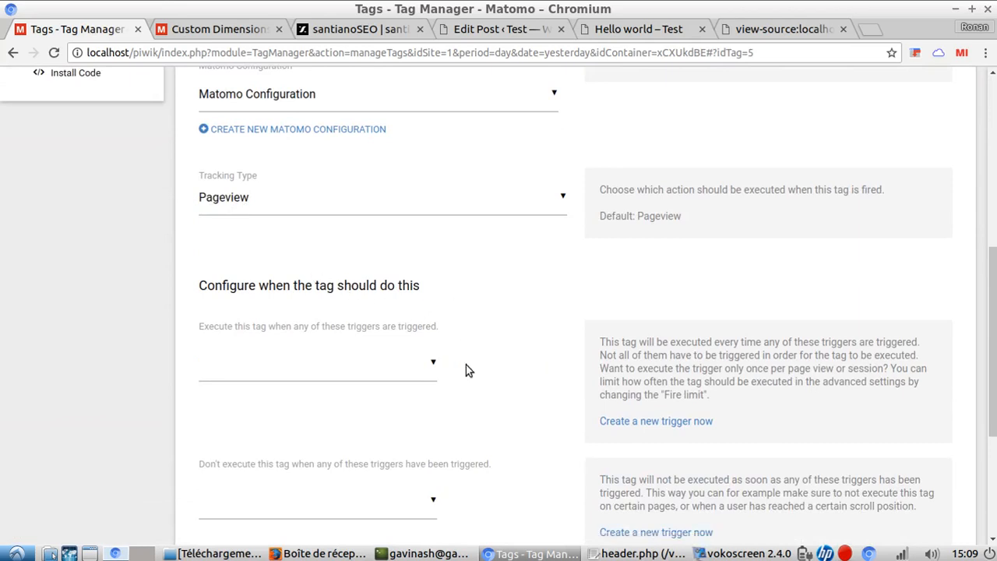
{"action": "scroll", "coordinate": [398, 323], "scroll_direction": "up", "scroll_amount": 3}
{"action": "scroll", "coordinate": [440, 414], "scroll_direction": "down", "scroll_amount": 2}
{"action": "left_click", "coordinate": [389, 364]}
{"action": "left_click", "coordinate": [322, 434]}
Step: Start a new Matomo configuration variable from the tag and name it "Matomo Configuration with SEO in mind"
{"action": "scroll", "coordinate": [518, 280], "scroll_direction": "up", "scroll_amount": 2}
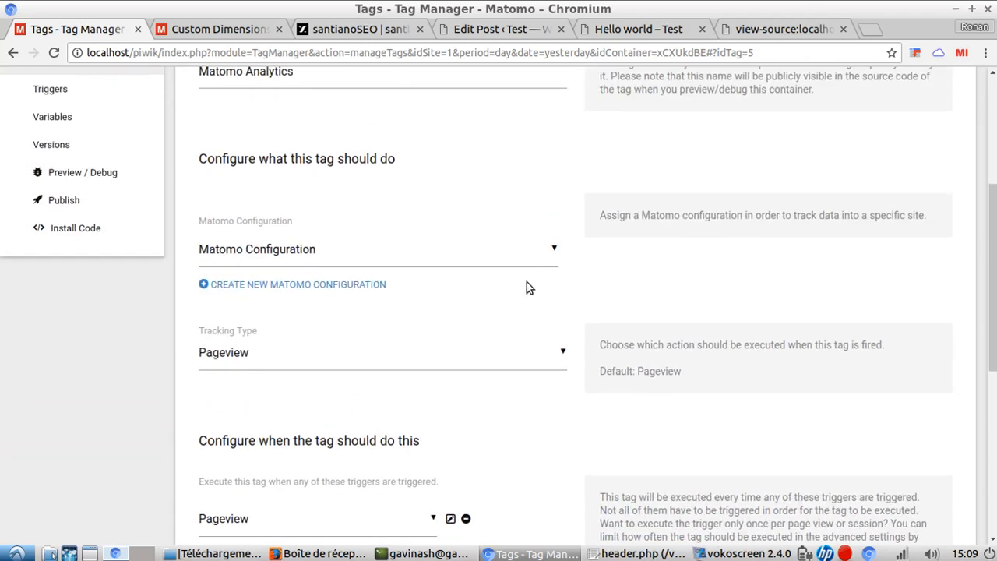
{"action": "left_click", "coordinate": [303, 286]}
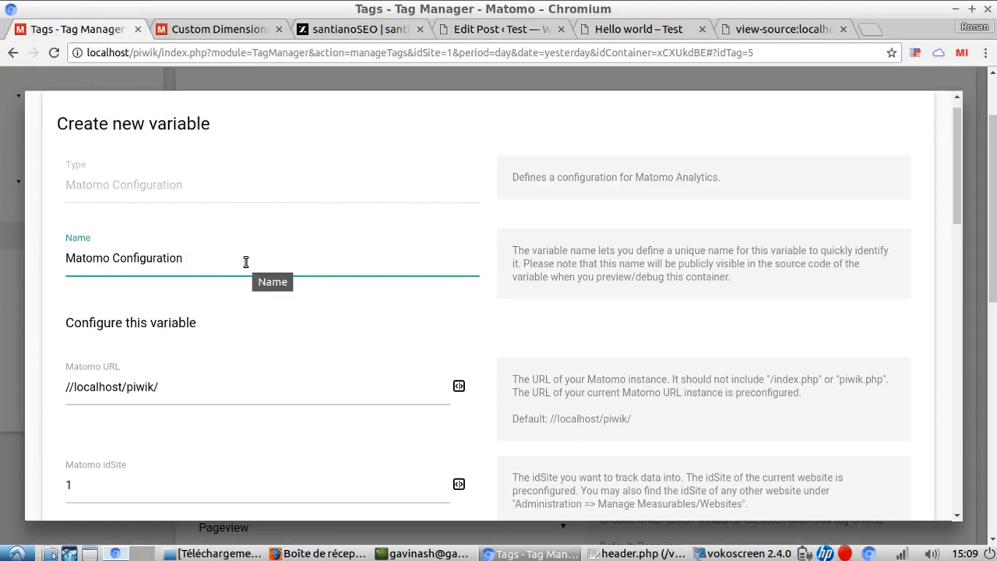
{"action": "type", "text": "with"}
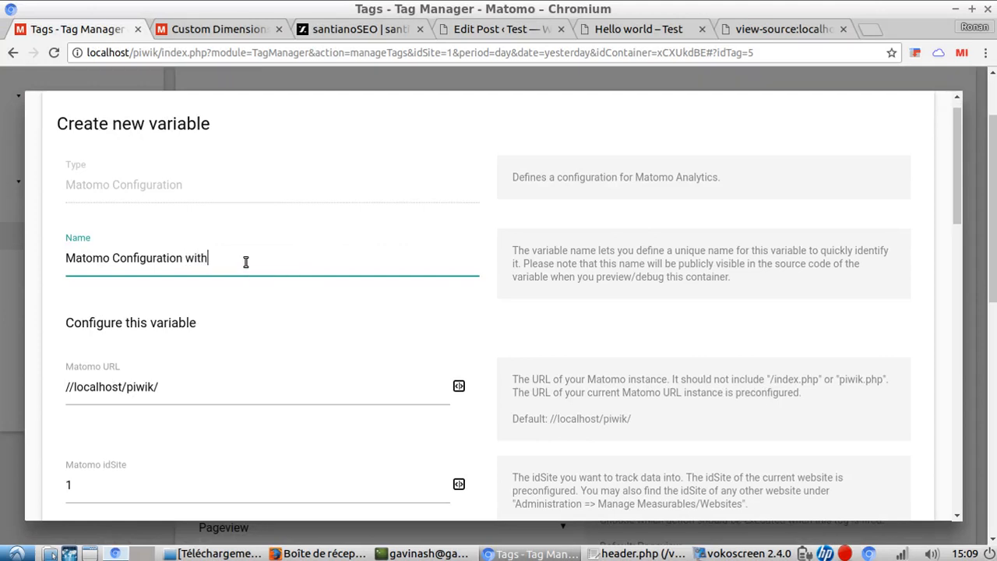
{"action": "type", "text": " SEO in mind"}
Step: Map custom dimension index 1 to the seoMetaDescription variable in the new configuration and create the variable
{"action": "scroll", "coordinate": [245, 263], "scroll_direction": "down", "scroll_amount": 10}
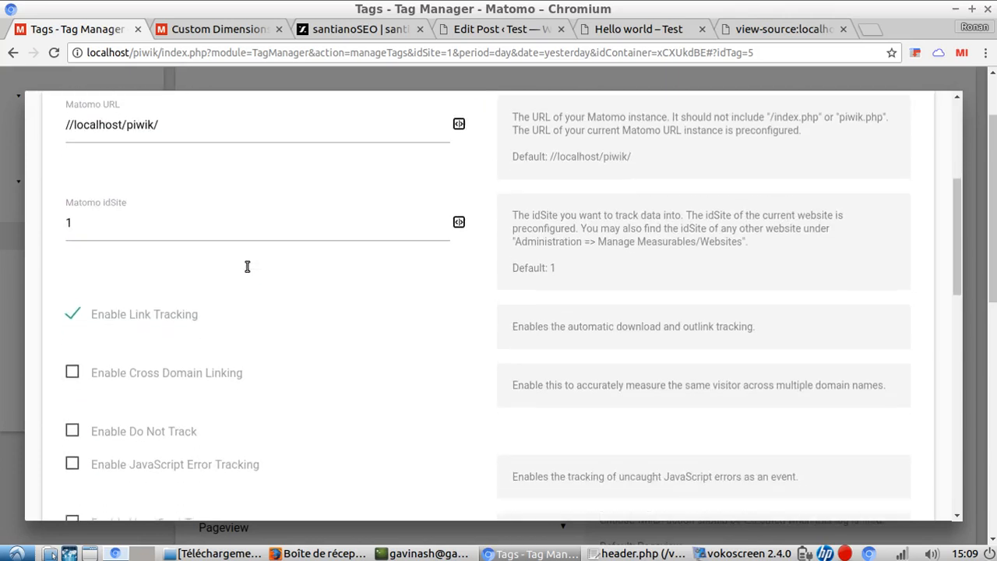
{"action": "scroll", "coordinate": [259, 273], "scroll_direction": "down", "scroll_amount": 5}
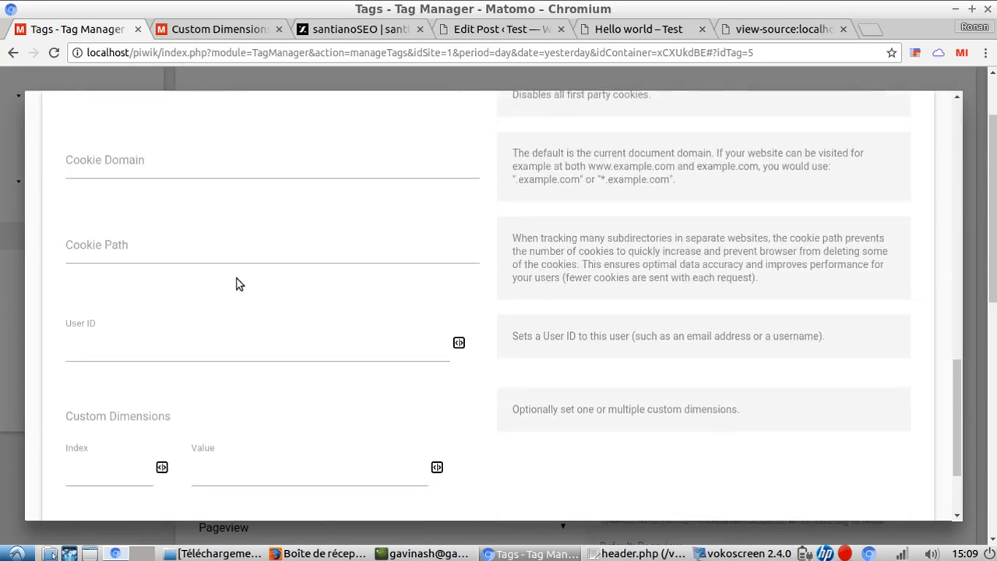
{"action": "scroll", "coordinate": [203, 300], "scroll_direction": "down", "scroll_amount": 3}
{"action": "left_click", "coordinate": [124, 349]}
{"action": "type", "text": "1"}
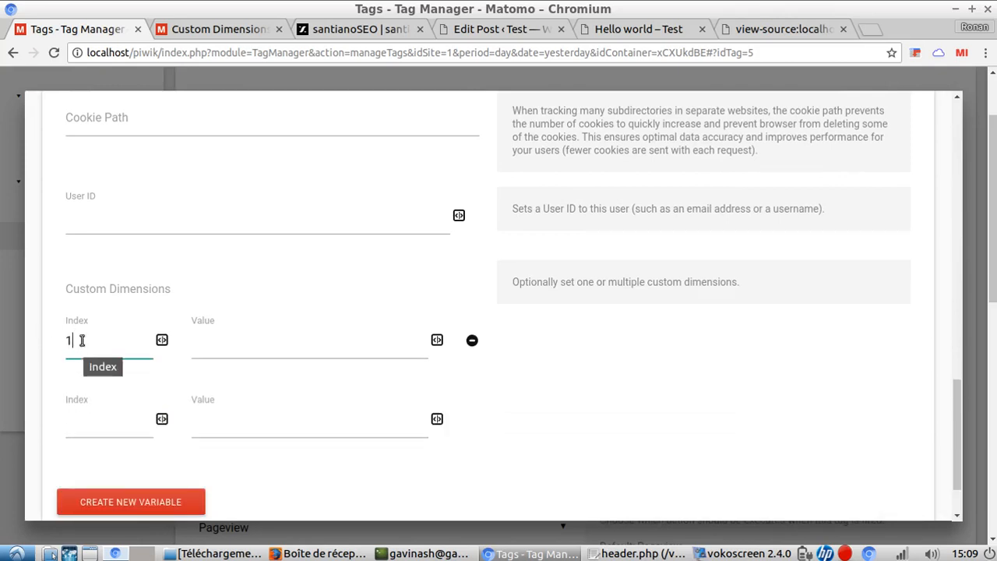
{"action": "left_click", "coordinate": [418, 341]}
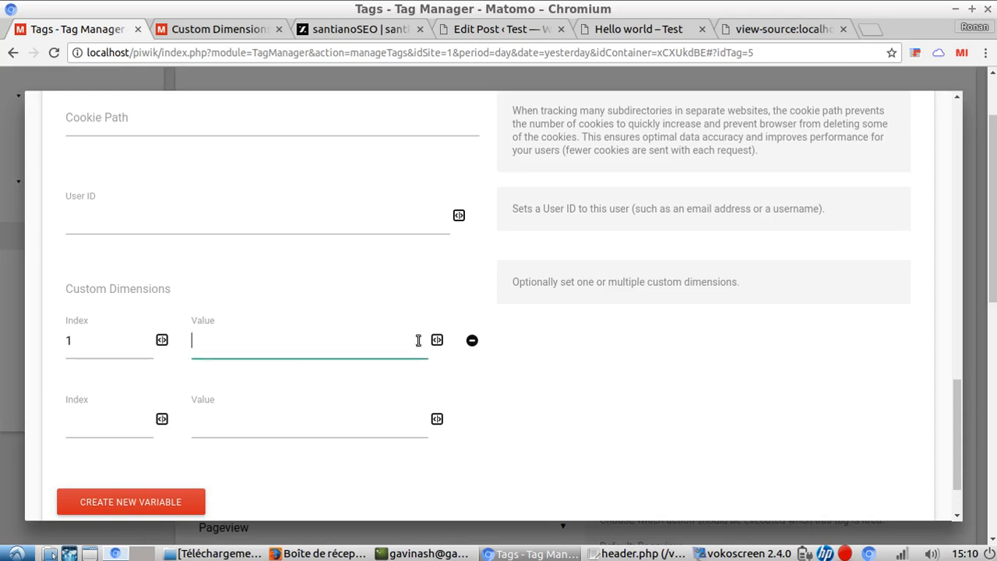
{"action": "left_click", "coordinate": [436, 340]}
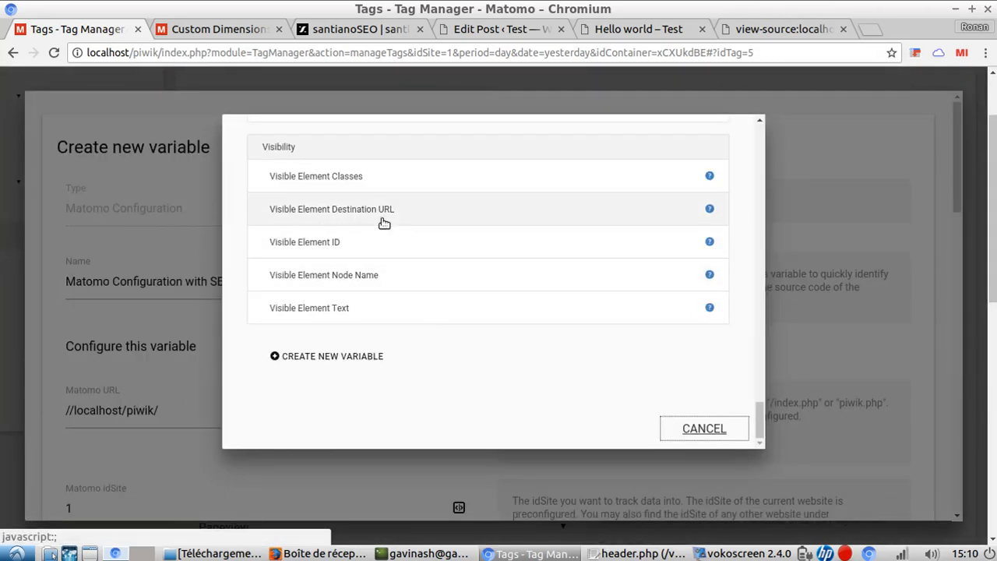
{"action": "scroll", "coordinate": [457, 239], "scroll_direction": "up", "scroll_amount": 10}
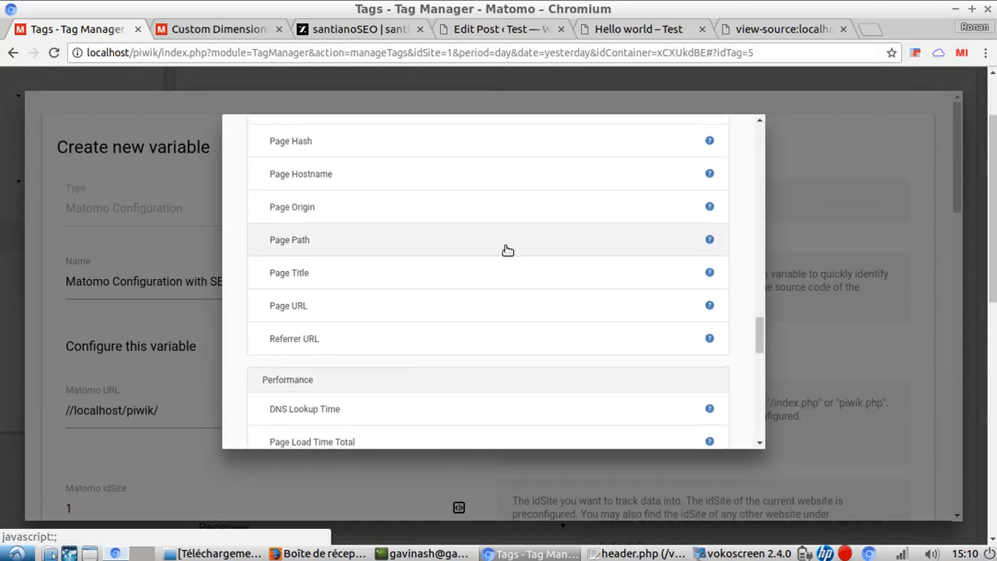
{"action": "scroll", "coordinate": [507, 249], "scroll_direction": "up", "scroll_amount": 3}
{"action": "left_click_drag", "start_coordinate": [759, 306], "coordinate": [704, 160]}
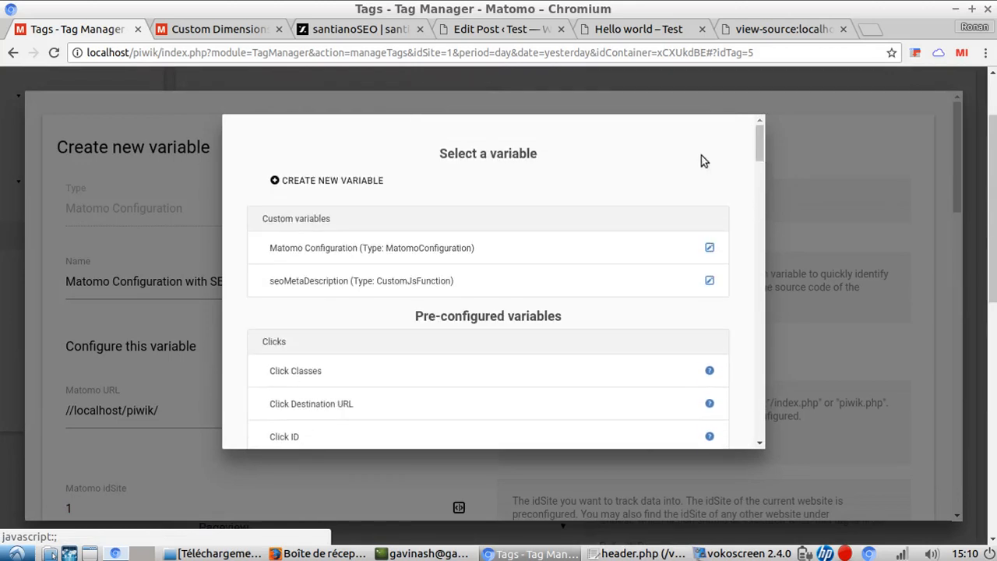
{"action": "left_click", "coordinate": [395, 282]}
{"action": "scroll", "coordinate": [421, 359], "scroll_direction": "down", "scroll_amount": 1}
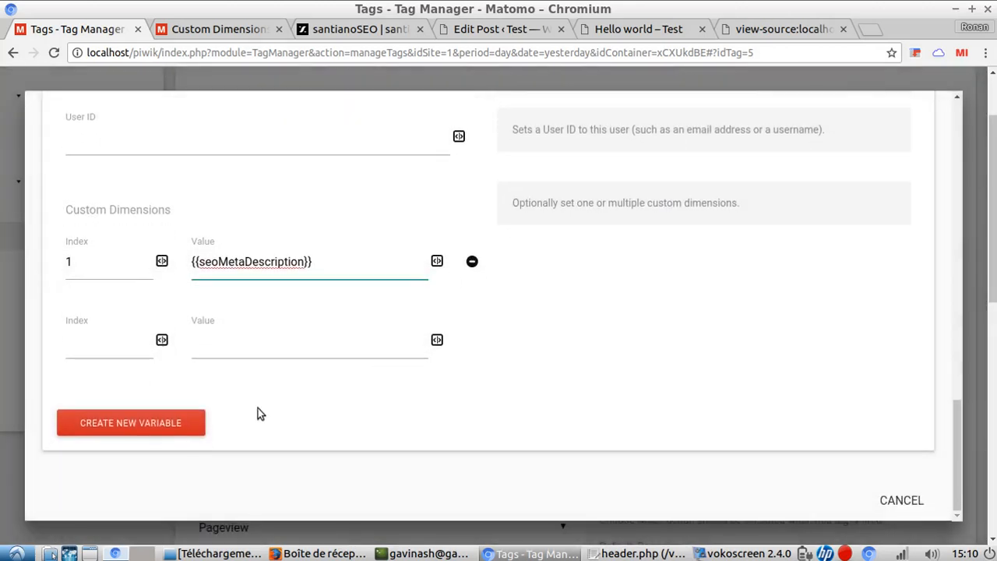
{"action": "left_click", "coordinate": [184, 428]}
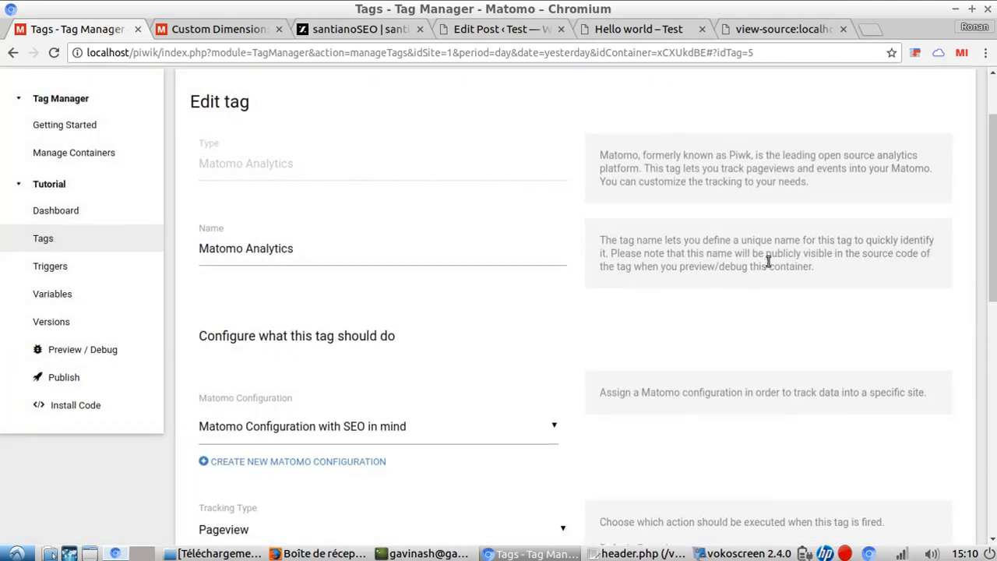
Step: Update the Matomo Analytics tag and publish the change as container version 9 in the Live environment
{"action": "scroll", "coordinate": [768, 263], "scroll_direction": "down", "scroll_amount": 10}
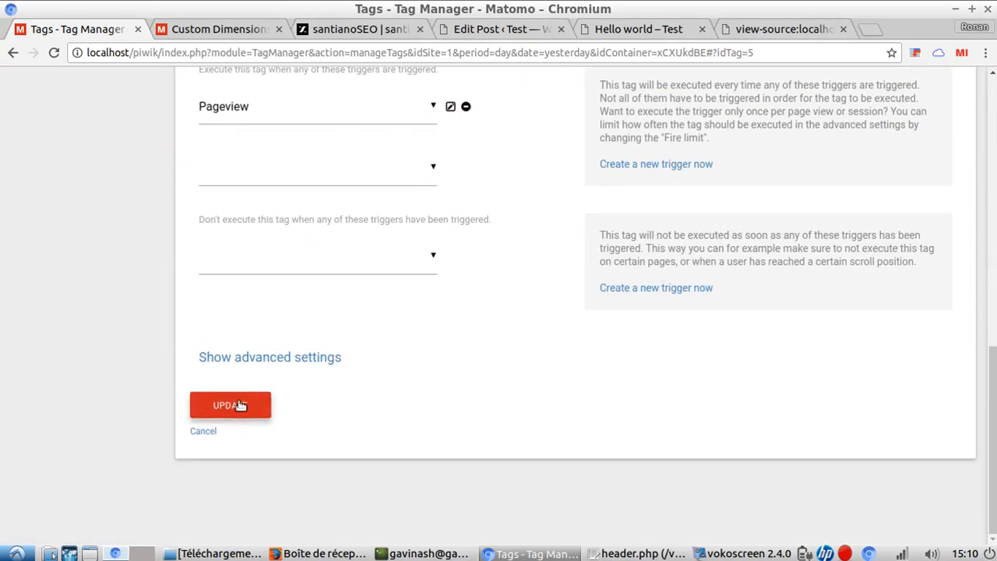
{"action": "left_click", "coordinate": [239, 405]}
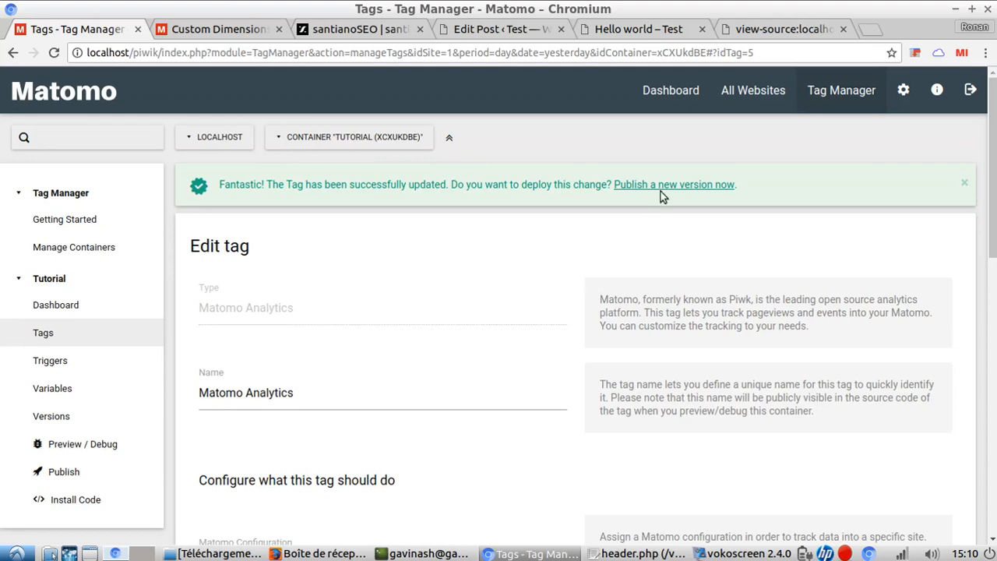
{"action": "left_click", "coordinate": [660, 191]}
{"action": "left_click", "coordinate": [266, 201]}
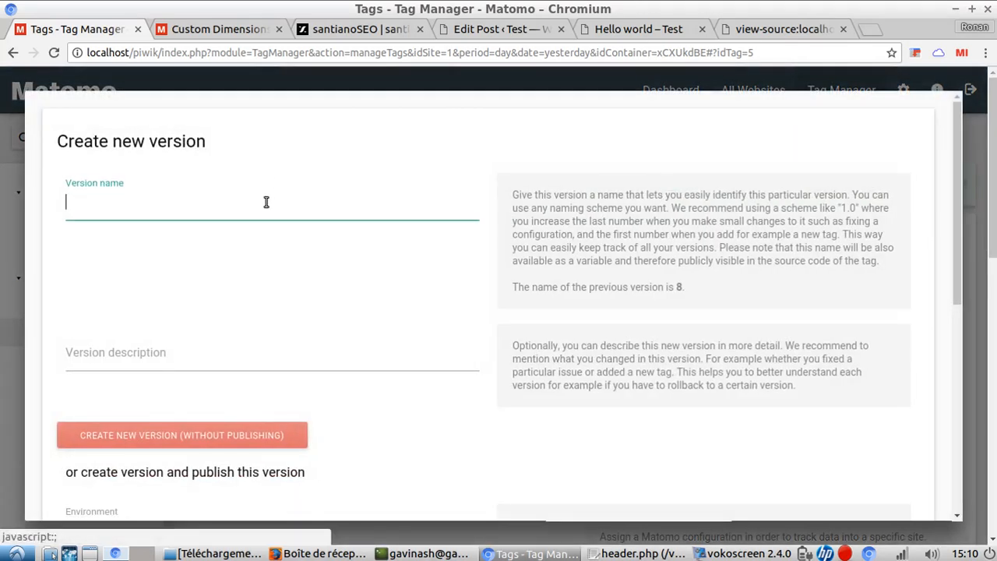
{"action": "type", "text": "9"}
{"action": "scroll", "coordinate": [303, 263], "scroll_direction": "down", "scroll_amount": 4}
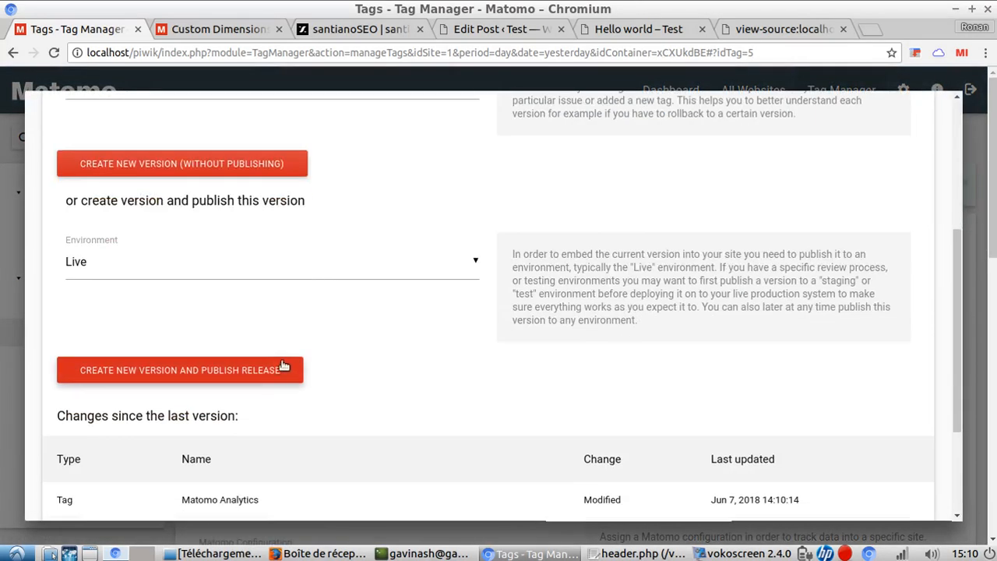
{"action": "left_click", "coordinate": [282, 368]}
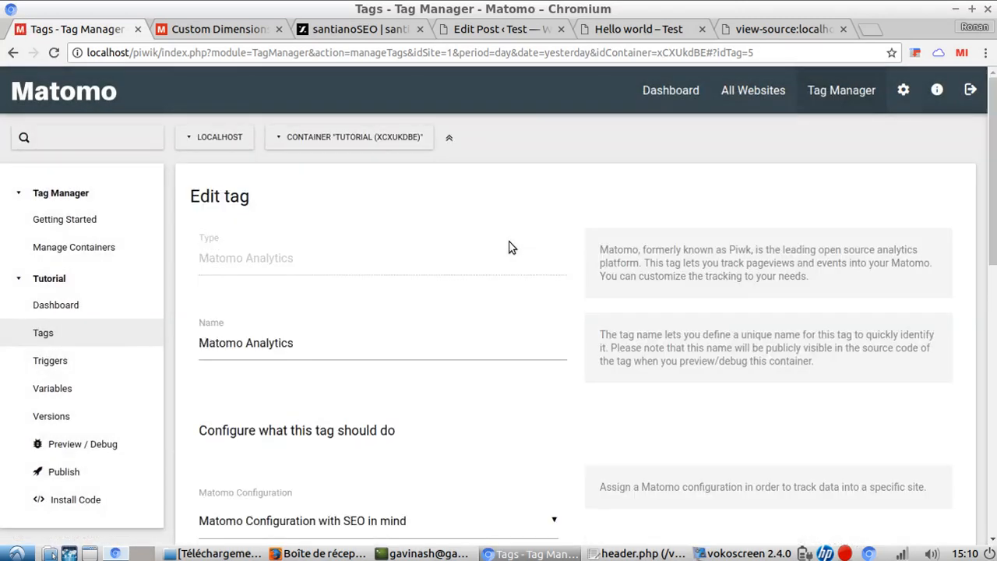
Step: Reload the Hello world page on the WordPress test site
{"action": "left_click", "coordinate": [615, 30]}
{"action": "left_click", "coordinate": [359, 50]}
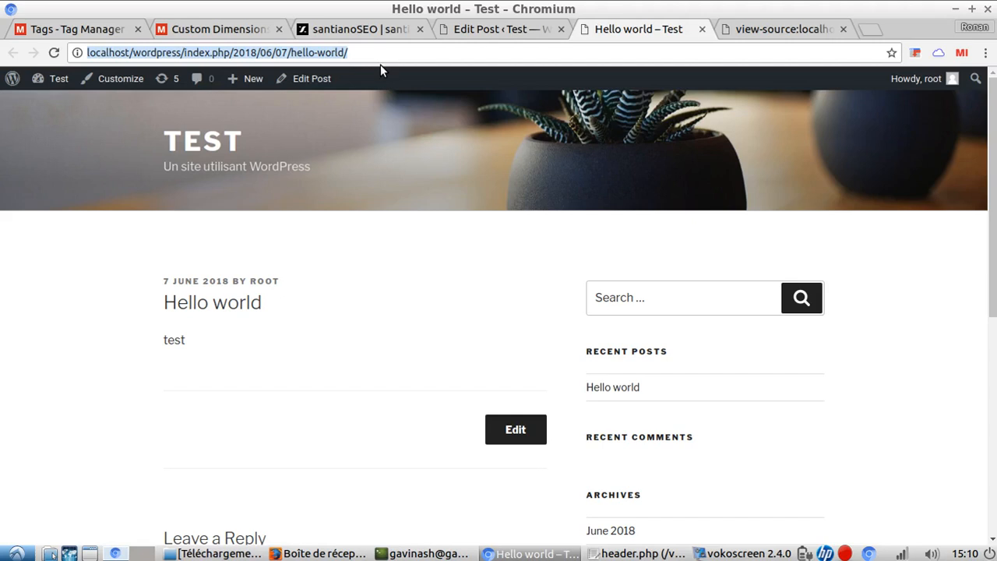
{"action": "key", "text": "Return"}
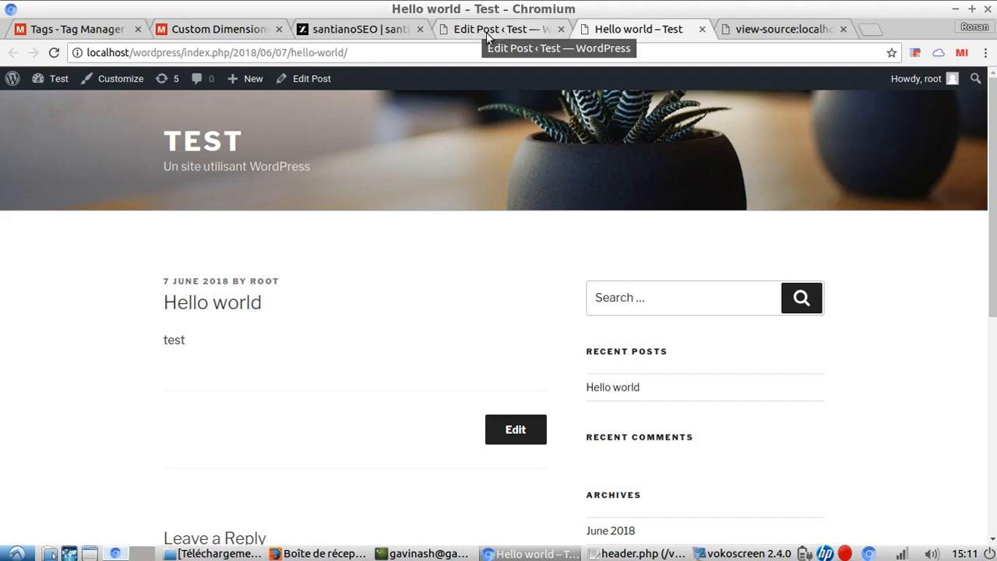
{"action": "left_click", "coordinate": [263, 31]}
{"action": "scroll", "coordinate": [370, 165], "scroll_direction": "up", "scroll_amount": 2}
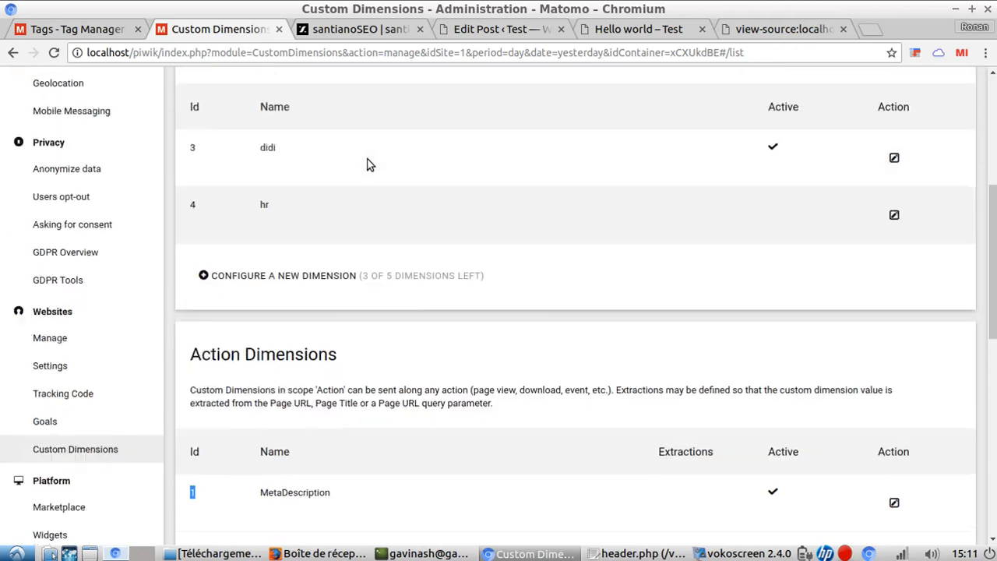
{"action": "scroll", "coordinate": [370, 165], "scroll_direction": "up", "scroll_amount": 4}
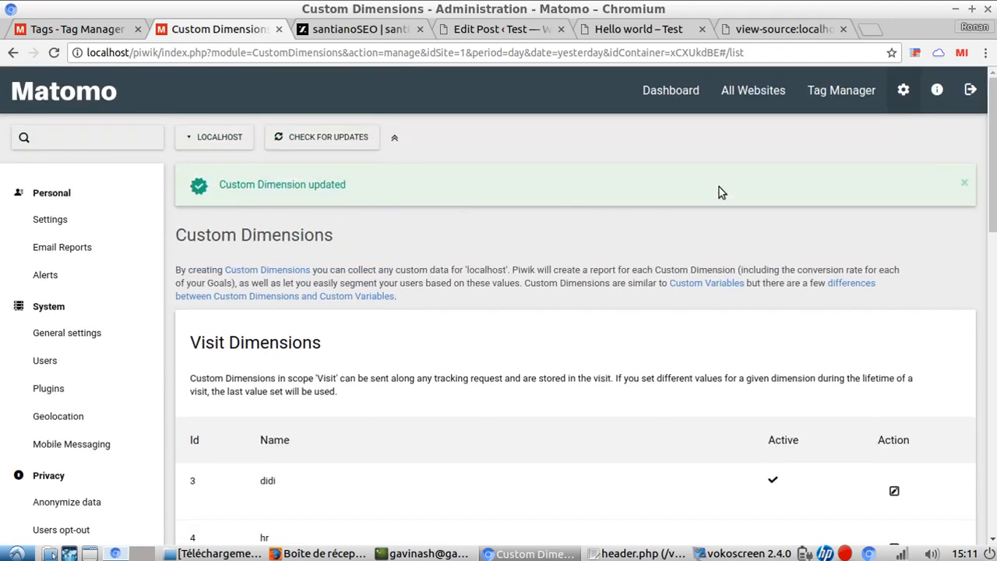
Step: Enable preview mode for the Tutorial container in Tag Manager and copy the &mtmPreviewMode=xCXUkdBE parameter
{"action": "left_click", "coordinate": [68, 29]}
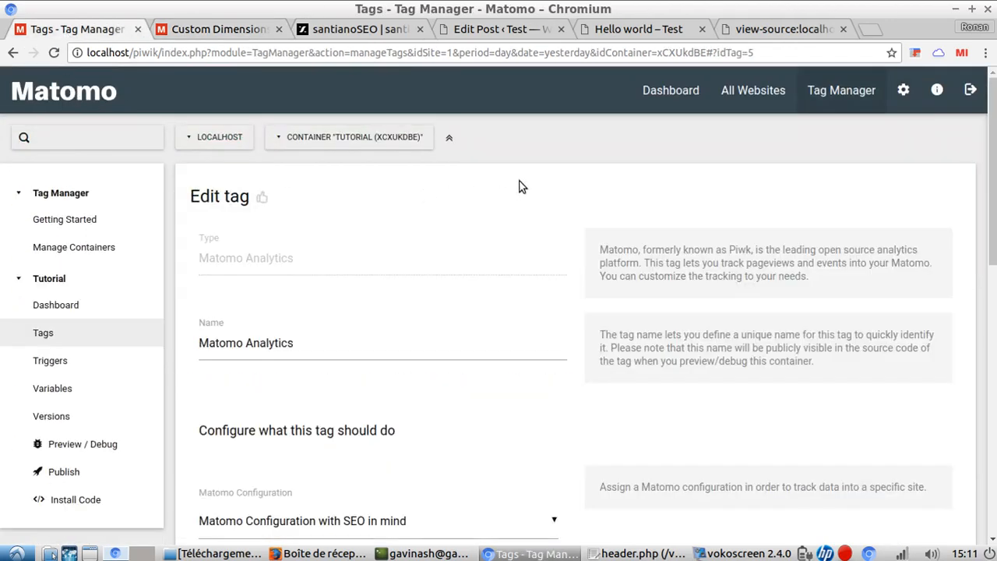
{"action": "left_click", "coordinate": [93, 443]}
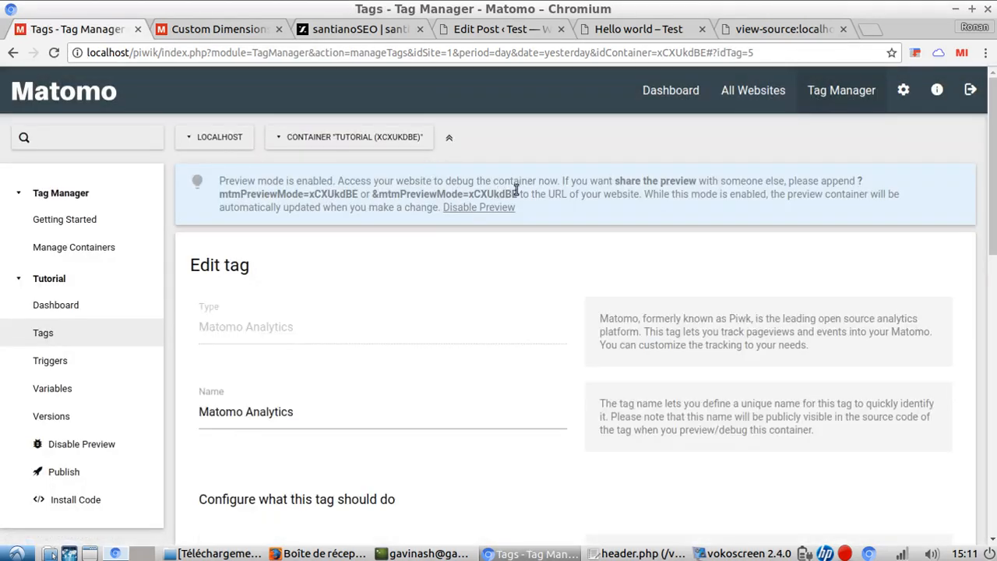
{"action": "left_click_drag", "start_coordinate": [373, 197], "coordinate": [518, 195]}
{"action": "key", "text": "ctrl+c"}
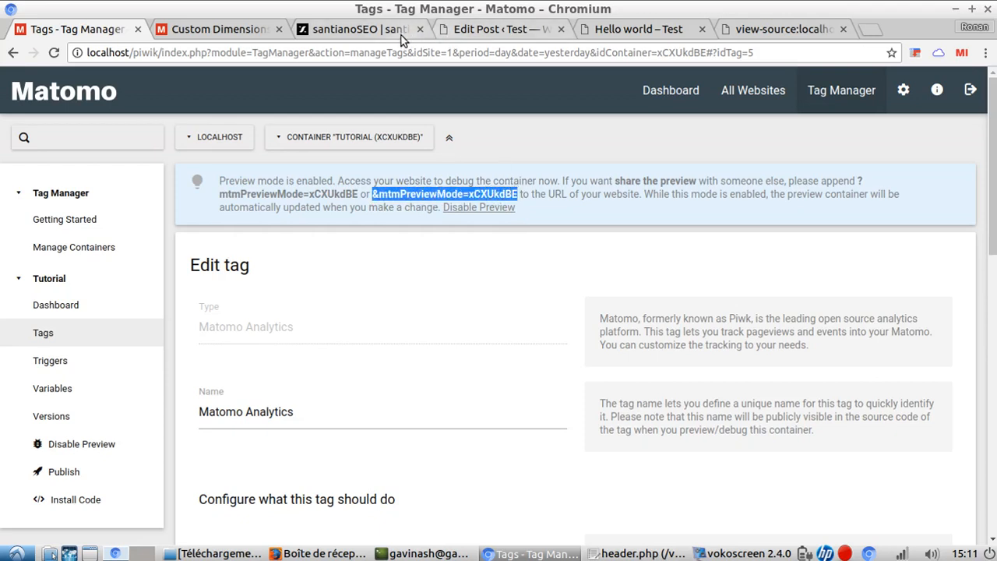
Step: Load the Hello world page in preview mode by appending ?mtmPreviewMode=xCXUkdBE to its URL
{"action": "left_click", "coordinate": [639, 29]}
{"action": "left_click", "coordinate": [469, 56]}
{"action": "left_click", "coordinate": [469, 56]}
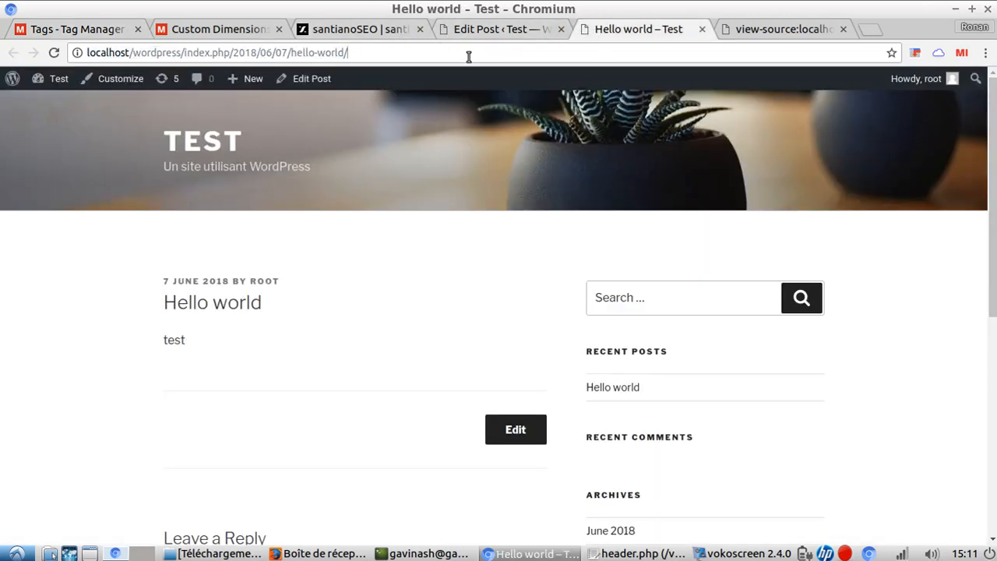
{"action": "type", "text": "?"}
{"action": "key", "text": "ctrl+v"}
{"action": "key", "text": "Return"}
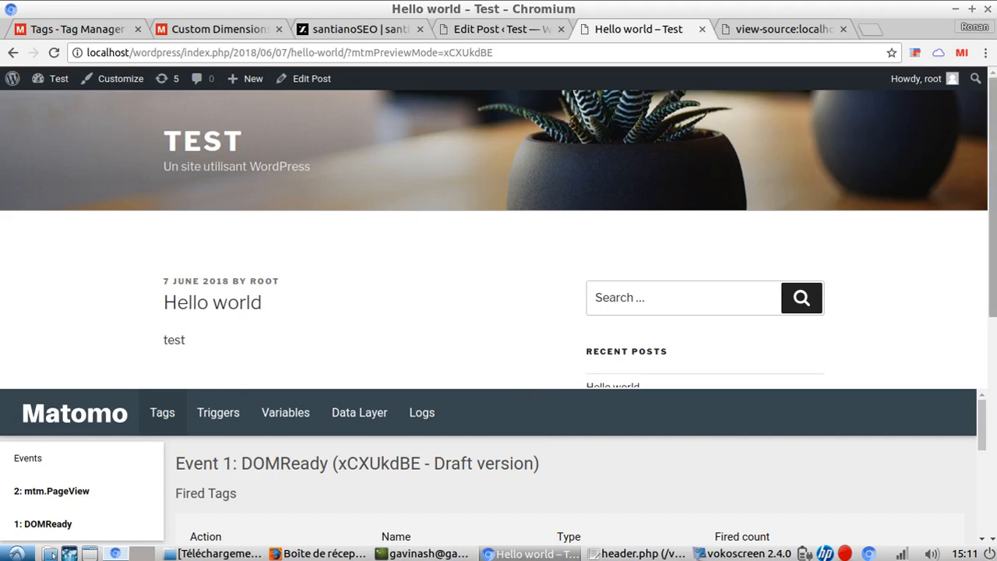
Step: Examine the fired and not yet fired tags for the DOMReady and mtm.PageView events in Matomo's debug console
{"action": "scroll", "coordinate": [884, 260], "scroll_direction": "down", "scroll_amount": 3}
{"action": "scroll", "coordinate": [870, 424], "scroll_direction": "down", "scroll_amount": 3}
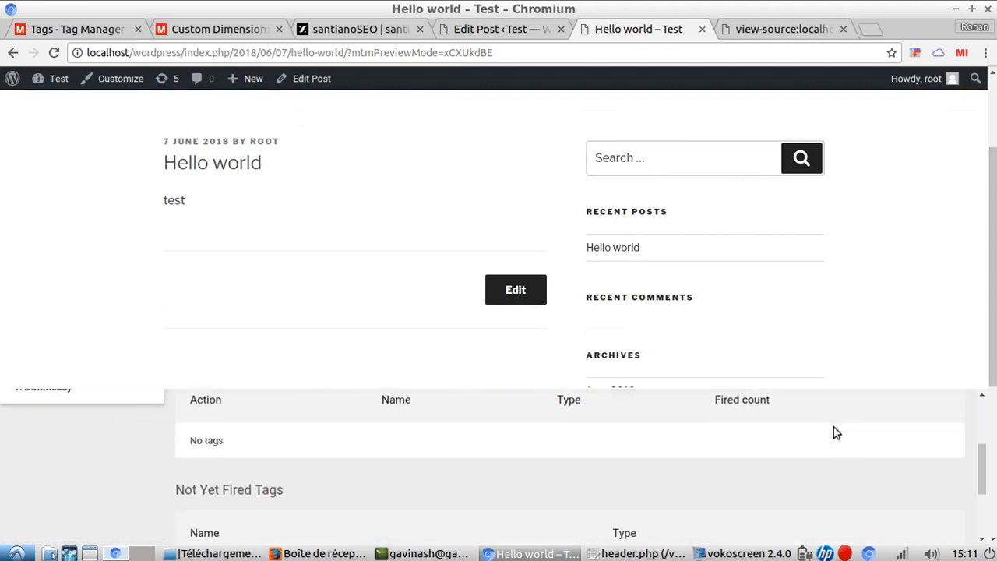
{"action": "scroll", "coordinate": [677, 440], "scroll_direction": "up", "scroll_amount": 4}
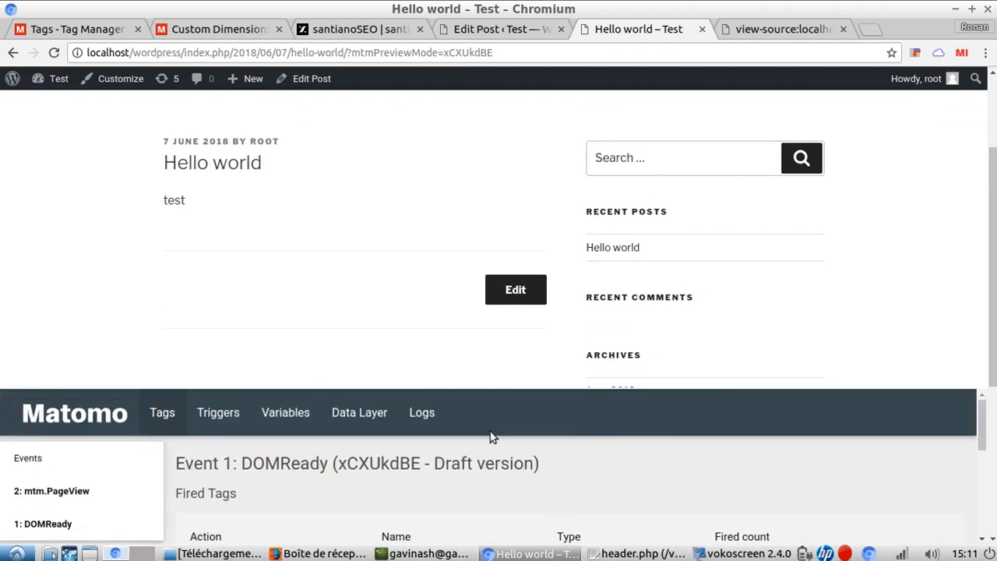
{"action": "left_click", "coordinate": [66, 498]}
{"action": "scroll", "coordinate": [234, 468], "scroll_direction": "down", "scroll_amount": 3}
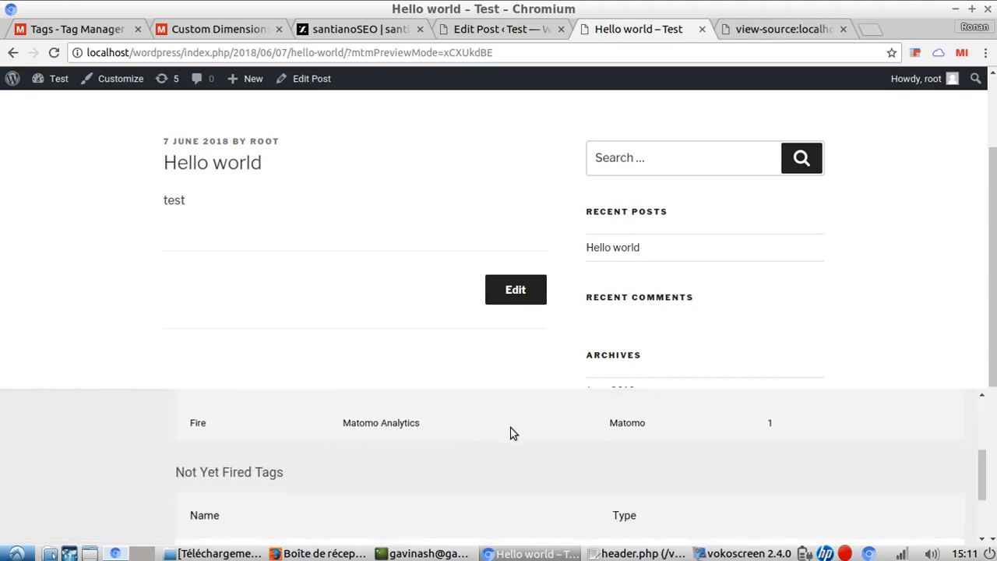
{"action": "scroll", "coordinate": [510, 433], "scroll_direction": "down", "scroll_amount": 2}
{"action": "scroll", "coordinate": [498, 436], "scroll_direction": "up", "scroll_amount": 5}
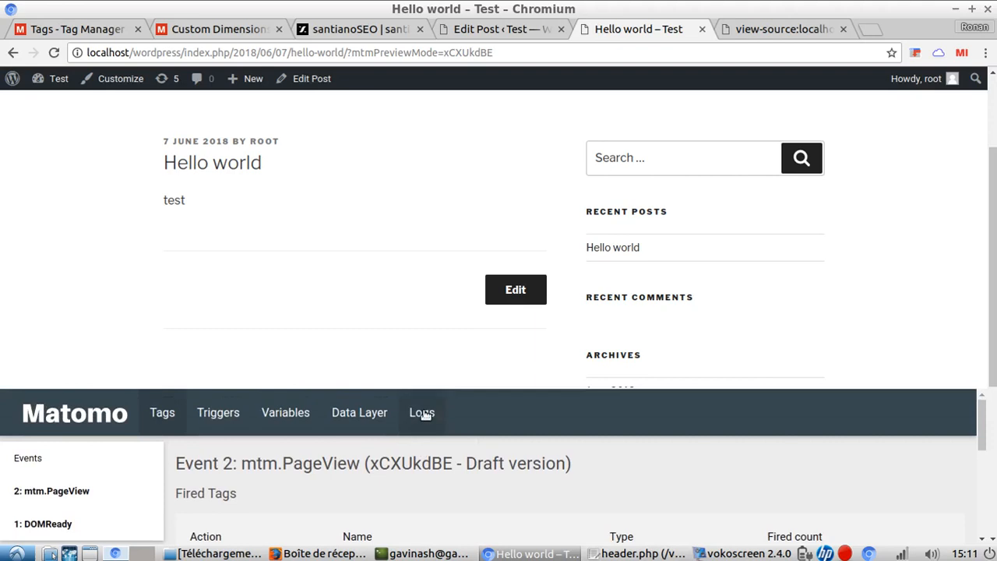
Step: Examine the data pushed by the mtm.PageView event and the data layer content after it in the debug console
{"action": "left_click", "coordinate": [360, 412]}
{"action": "scroll", "coordinate": [503, 456], "scroll_direction": "down", "scroll_amount": 1}
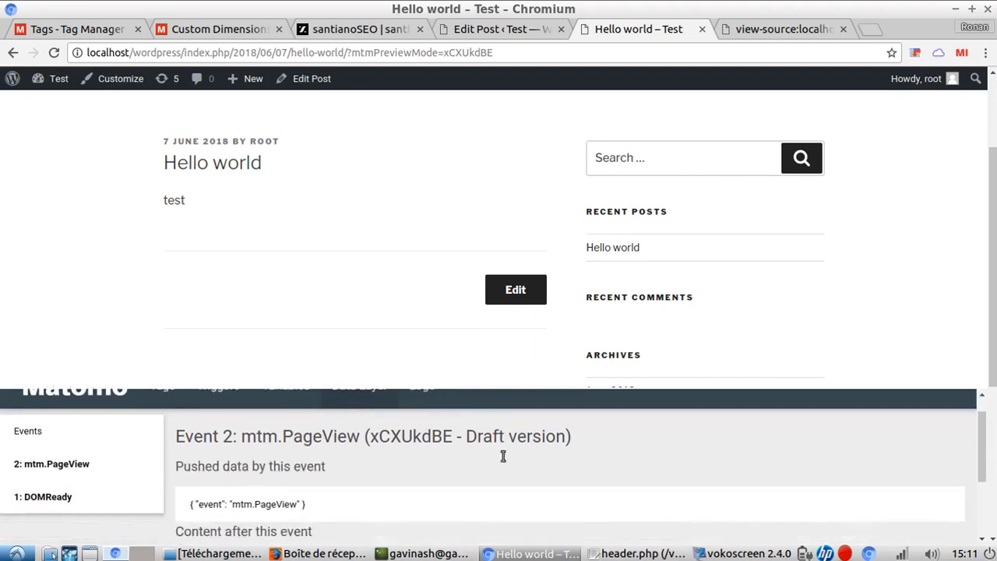
{"action": "scroll", "coordinate": [503, 456], "scroll_direction": "down", "scroll_amount": 2}
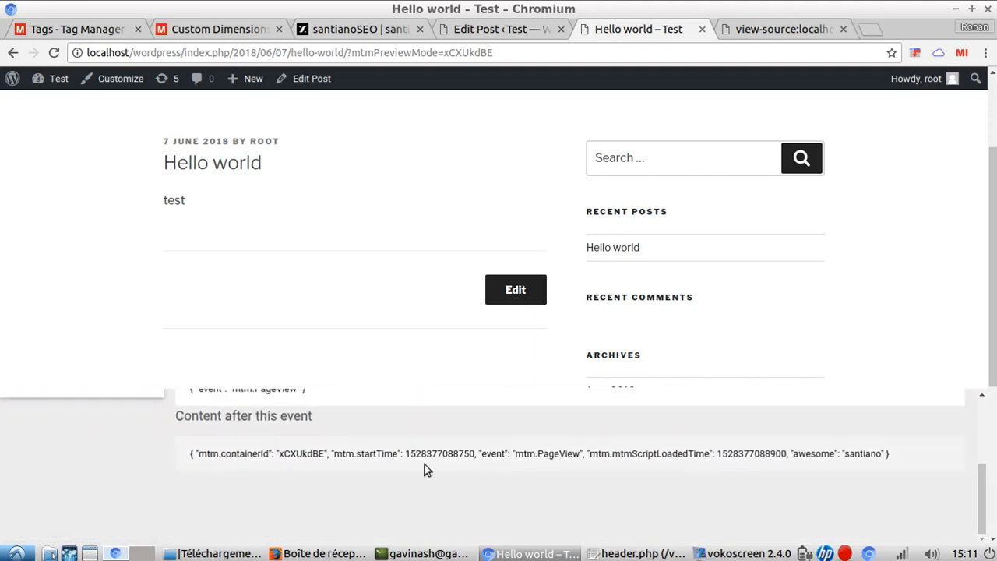
{"action": "scroll", "coordinate": [425, 464], "scroll_direction": "up", "scroll_amount": 3}
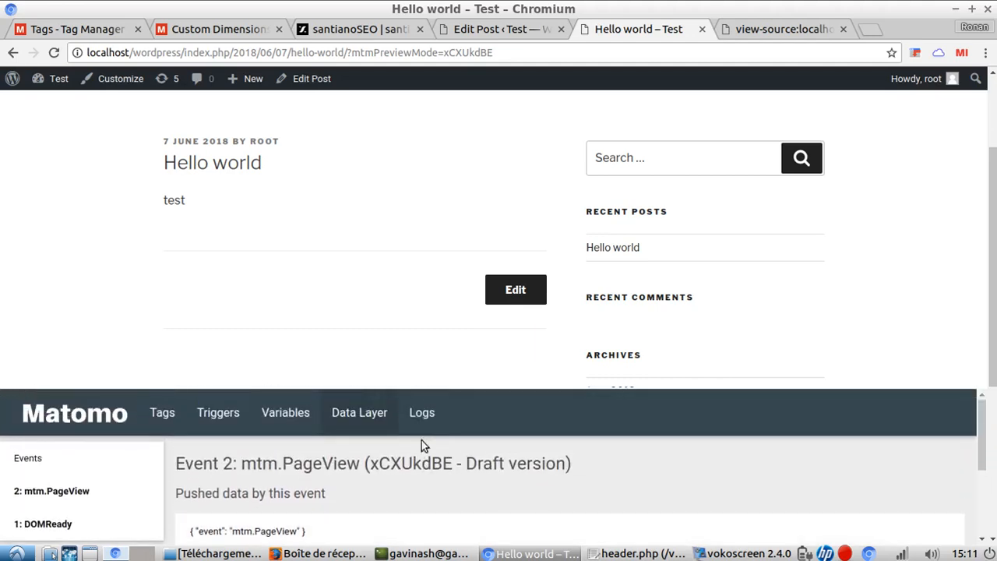
Step: Check the custom dimension index and value in the "Matomo Configuration with SEO in mind" variable for the mtm.PageView event
{"action": "left_click", "coordinate": [282, 414]}
{"action": "scroll", "coordinate": [396, 440], "scroll_direction": "down", "scroll_amount": 5}
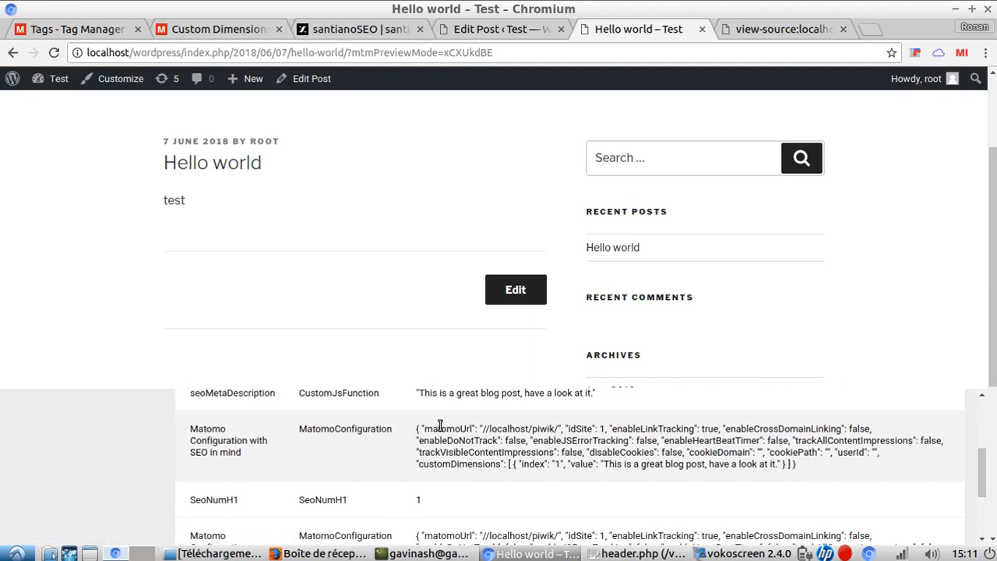
{"action": "left_click_drag", "start_coordinate": [422, 429], "coordinate": [598, 430]}
{"action": "left_click_drag", "start_coordinate": [507, 464], "coordinate": [570, 461]}
{"action": "left_click_drag", "start_coordinate": [423, 463], "coordinate": [512, 465]}
{"action": "left_click_drag", "start_coordinate": [581, 466], "coordinate": [761, 465]}
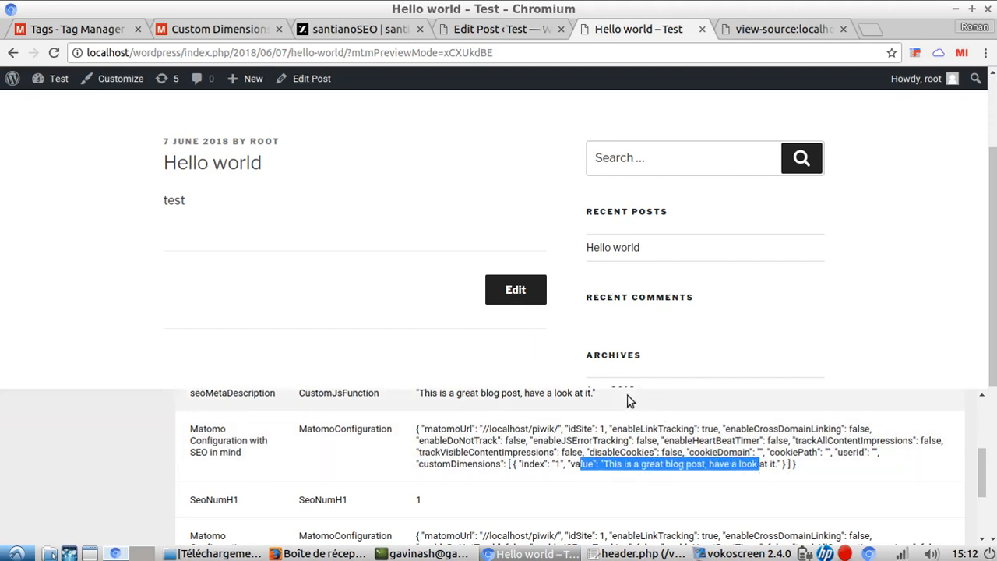
Step: Open the localhost site's analytics dashboard in Matomo and set the report date to 2018-06-07
{"action": "left_click", "coordinate": [169, 30]}
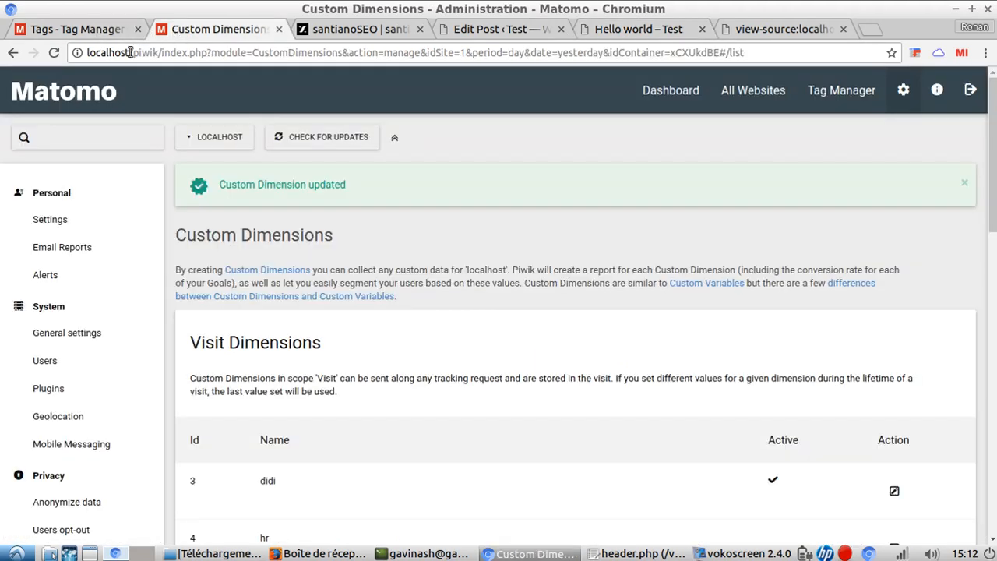
{"action": "left_click", "coordinate": [667, 92]}
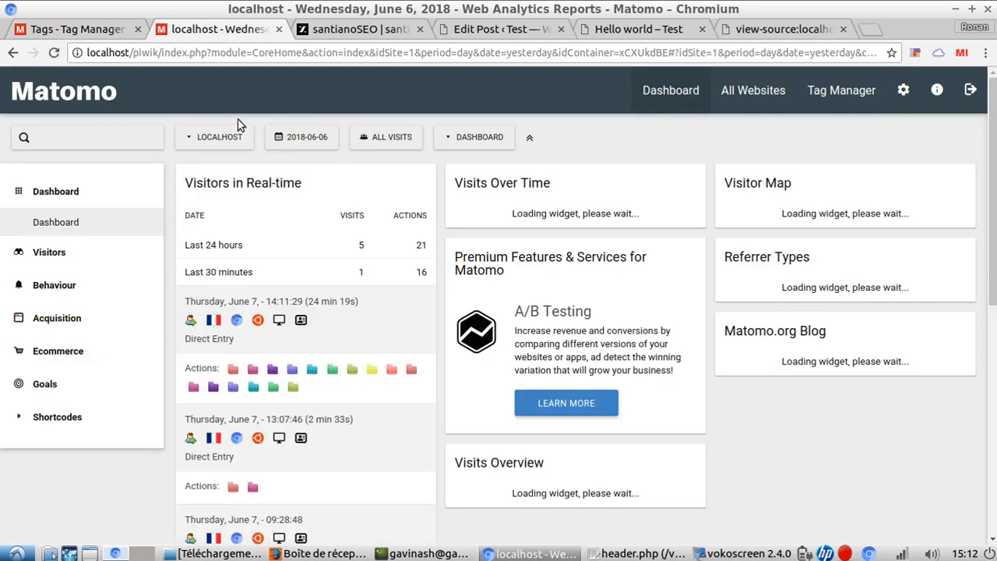
{"action": "left_click", "coordinate": [310, 138]}
{"action": "left_click", "coordinate": [335, 222]}
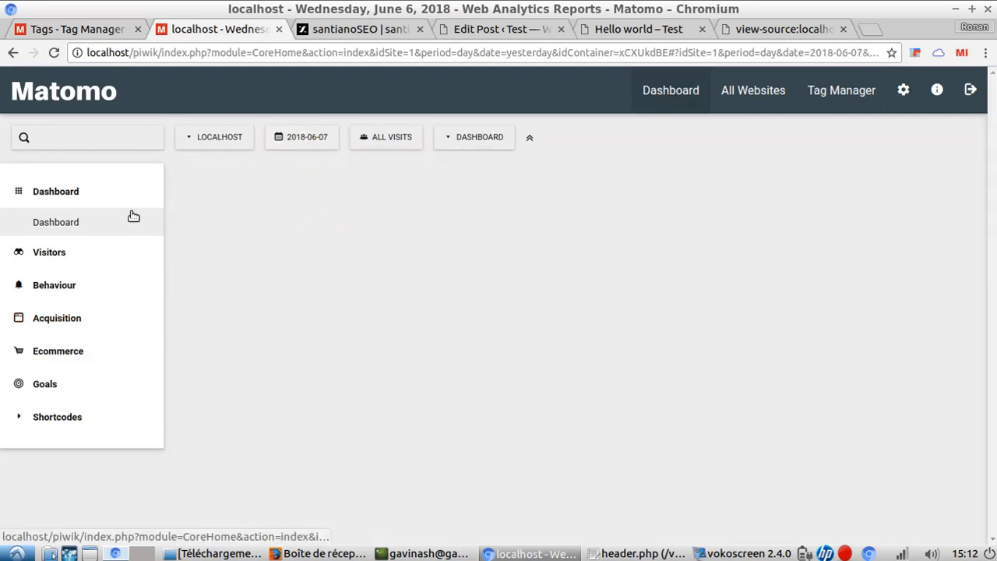
Step: Open the MetaDescription report under Behaviour and expand the "This is a great blog post, have a look at it." row
{"action": "left_click", "coordinate": [63, 255]}
{"action": "left_click", "coordinate": [62, 224]}
{"action": "left_click", "coordinate": [78, 269]}
{"action": "scroll", "coordinate": [78, 270], "scroll_direction": "down", "scroll_amount": 3}
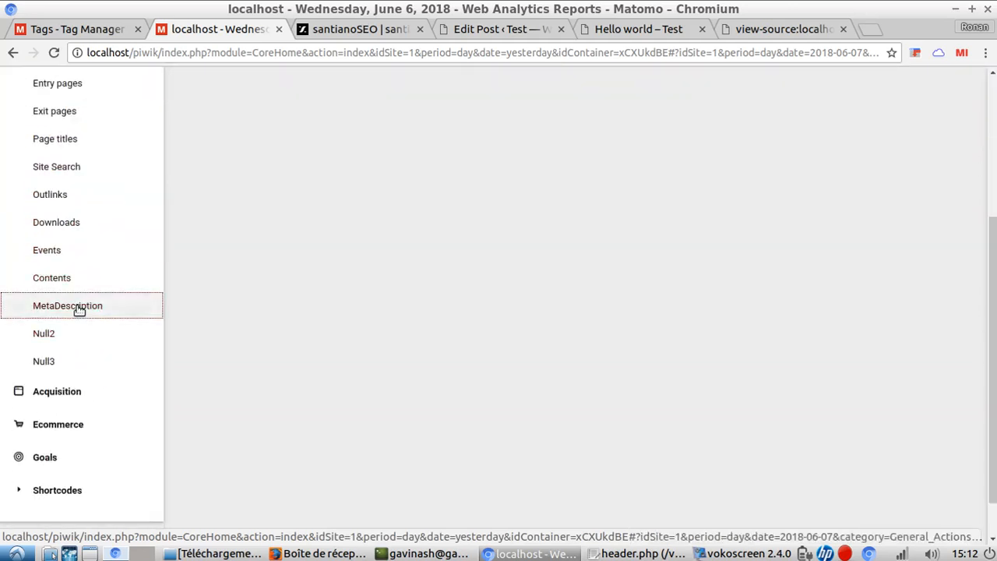
{"action": "left_click", "coordinate": [85, 306]}
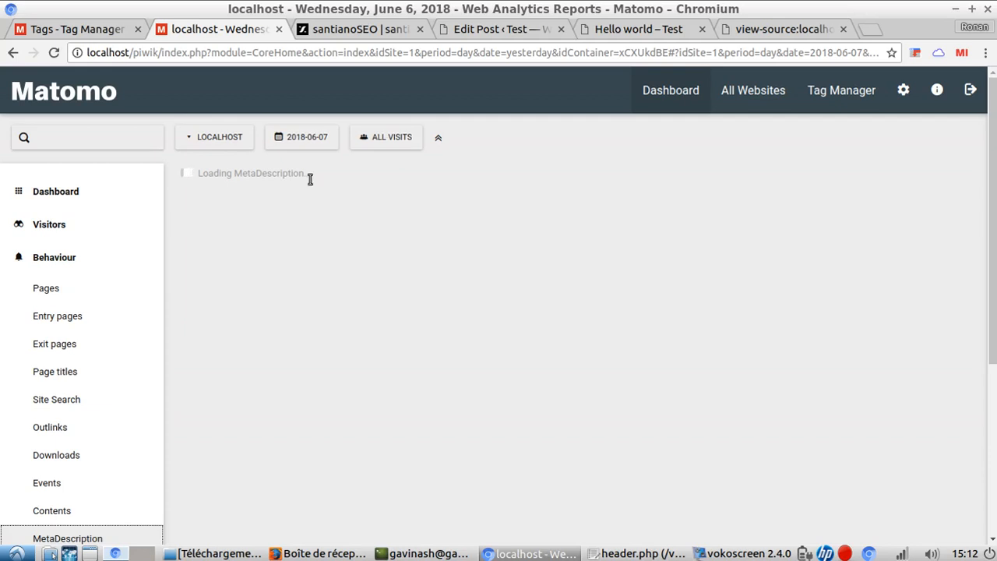
{"action": "left_click_drag", "start_coordinate": [133, 53], "coordinate": [87, 53]}
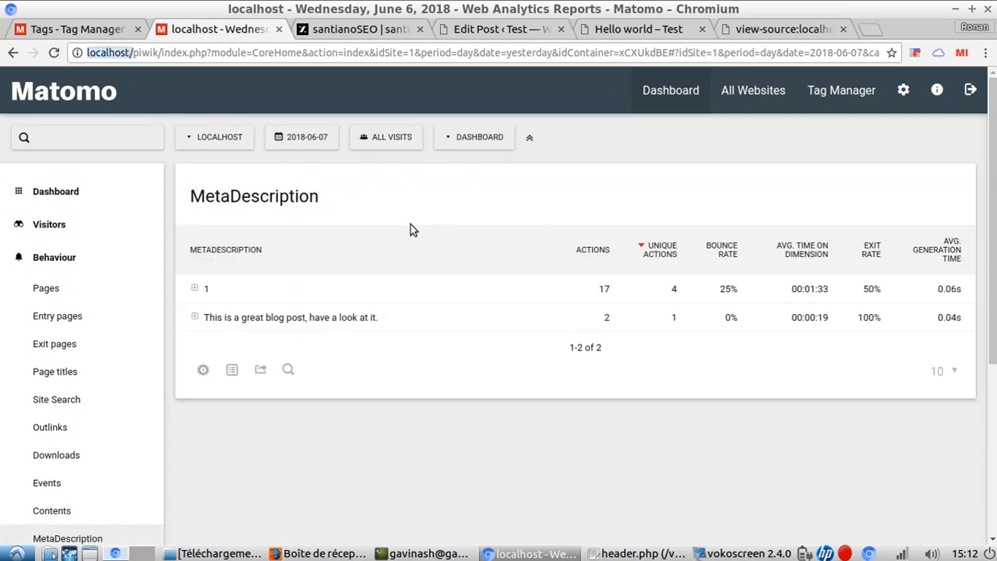
{"action": "left_click", "coordinate": [224, 319]}
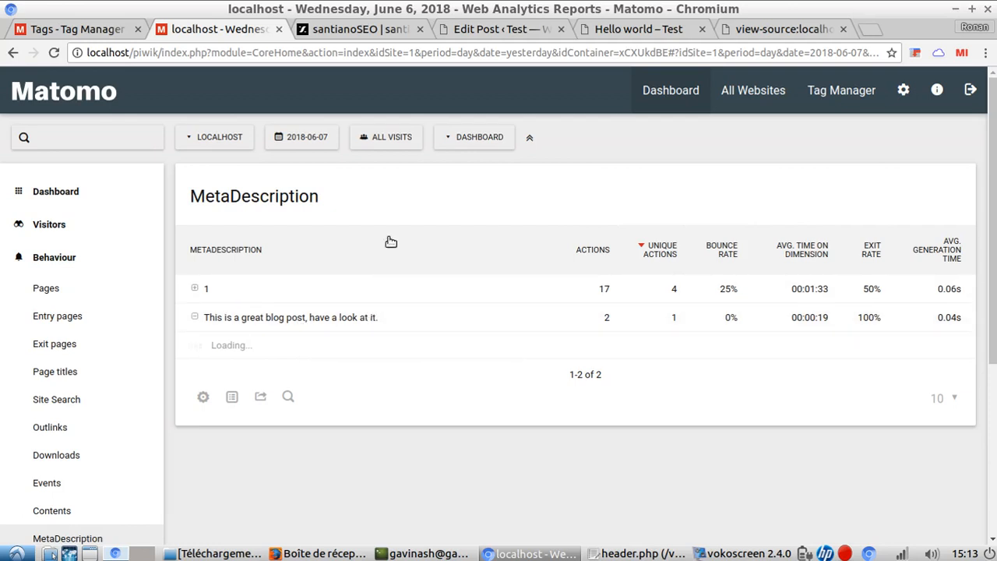
Step: Collapse the seoMetaDescription entry on the santianoSEO page and review its lists of GTM variables, triggers and tags
{"action": "left_click", "coordinate": [358, 29]}
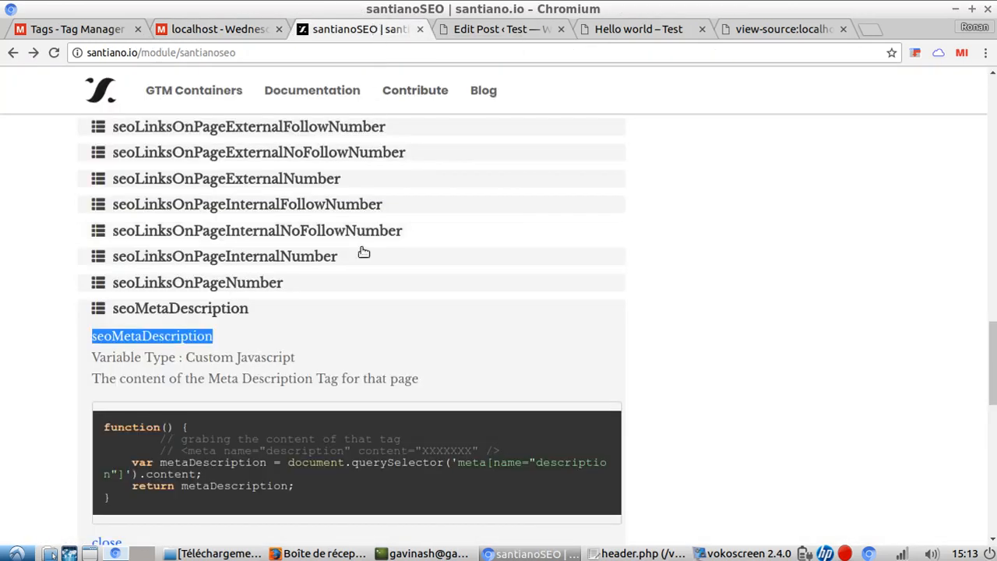
{"action": "left_click", "coordinate": [164, 311]}
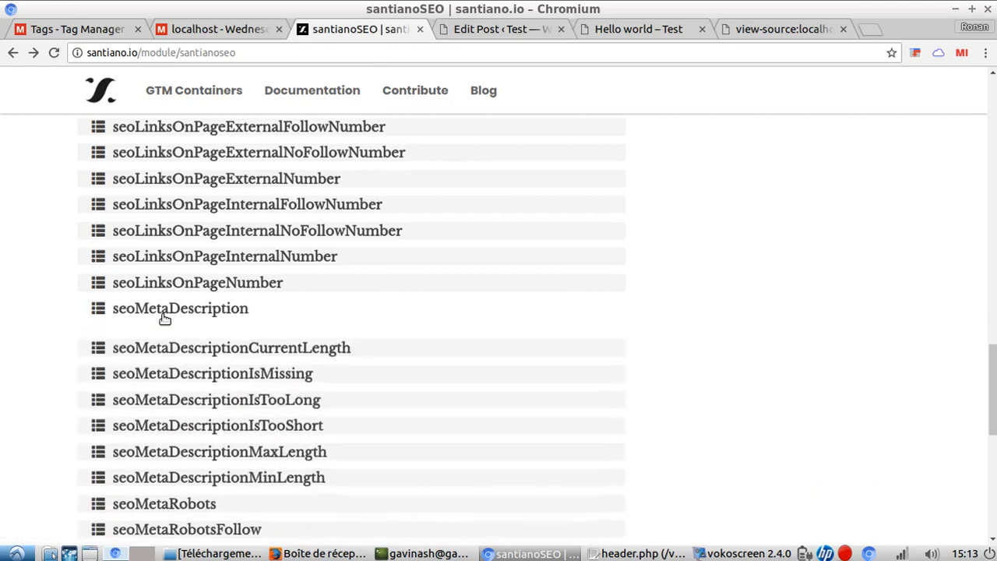
{"action": "scroll", "coordinate": [296, 355], "scroll_direction": "up", "scroll_amount": 6}
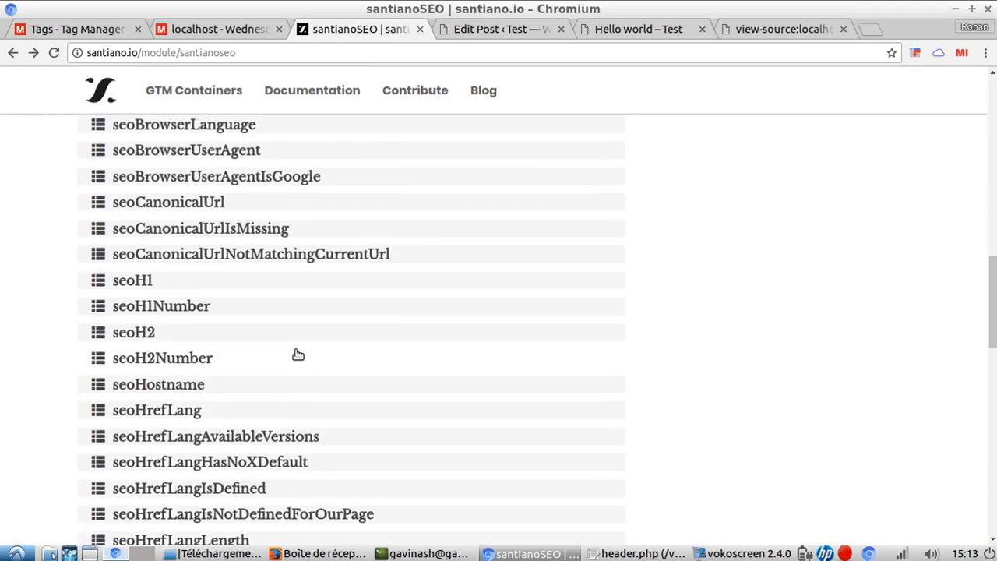
{"action": "scroll", "coordinate": [298, 355], "scroll_direction": "up", "scroll_amount": 3}
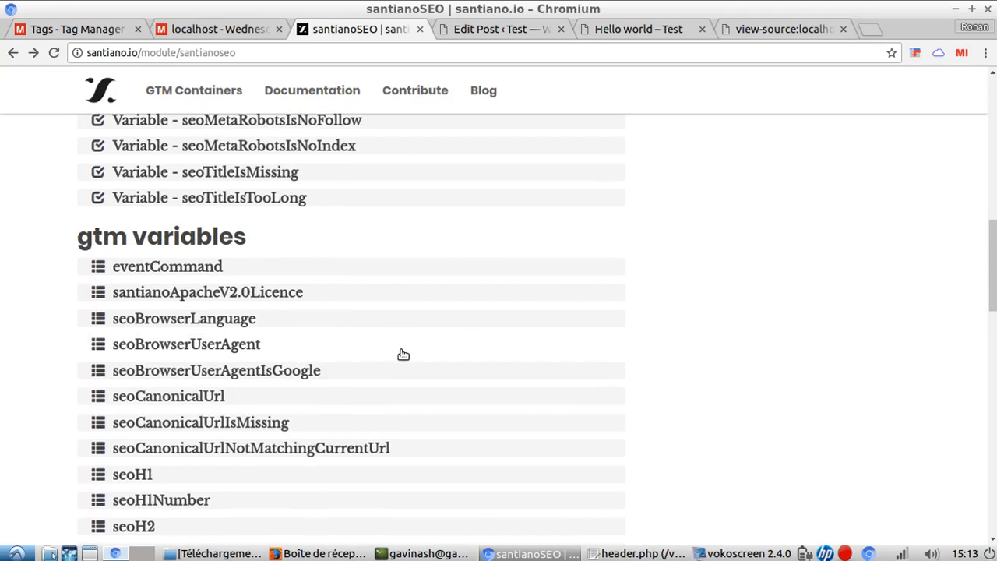
{"action": "scroll", "coordinate": [403, 354], "scroll_direction": "up", "scroll_amount": 3}
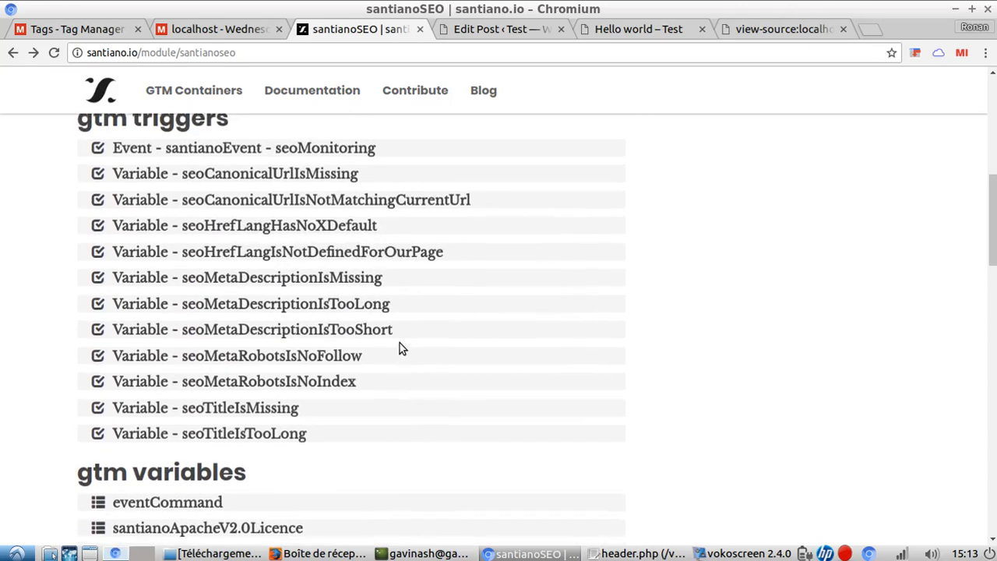
{"action": "scroll", "coordinate": [400, 348], "scroll_direction": "up", "scroll_amount": 1}
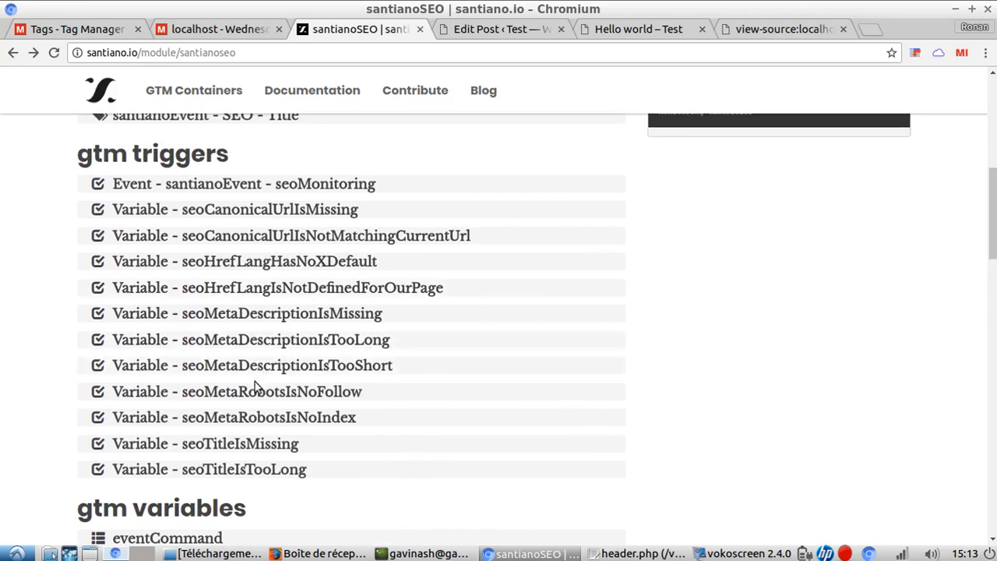
{"action": "scroll", "coordinate": [255, 382], "scroll_direction": "up", "scroll_amount": 2}
{"action": "left_click_drag", "start_coordinate": [134, 229], "coordinate": [251, 252]}
{"action": "scroll", "coordinate": [252, 252], "scroll_direction": "up", "scroll_amount": 2}
{"action": "scroll", "coordinate": [326, 318], "scroll_direction": "down", "scroll_amount": 3}
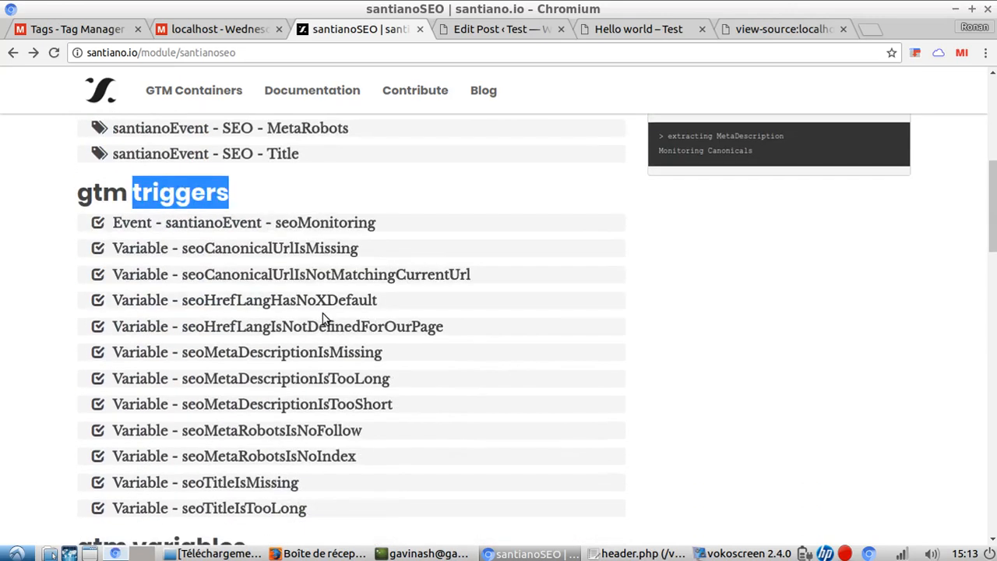
{"action": "scroll", "coordinate": [326, 317], "scroll_direction": "up", "scroll_amount": 3}
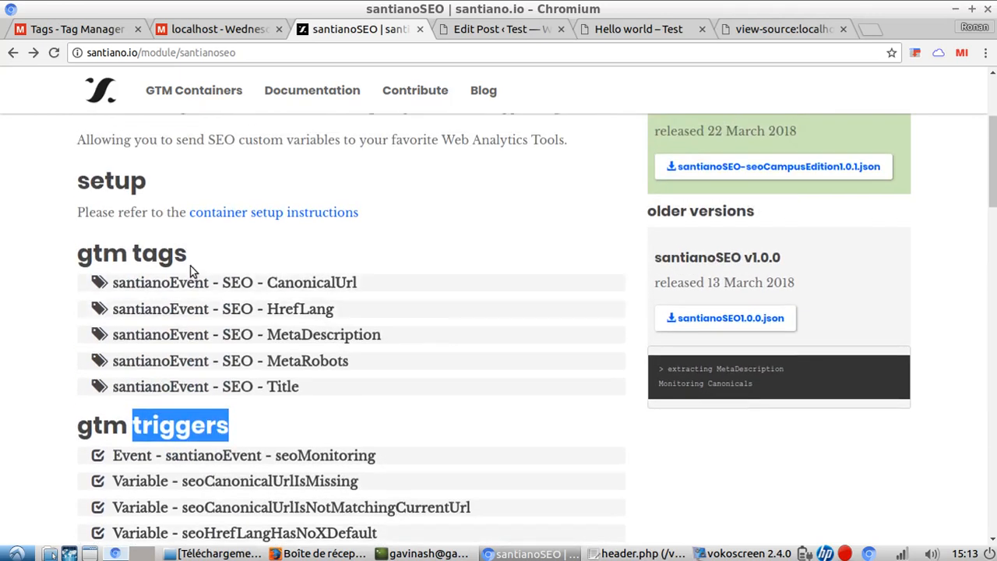
Step: Compare the santianoSEO module's description, GTM tags and triggers with the Tutorial container's Matomo Analytics tag in Tag Manager
{"action": "left_click", "coordinate": [69, 30]}
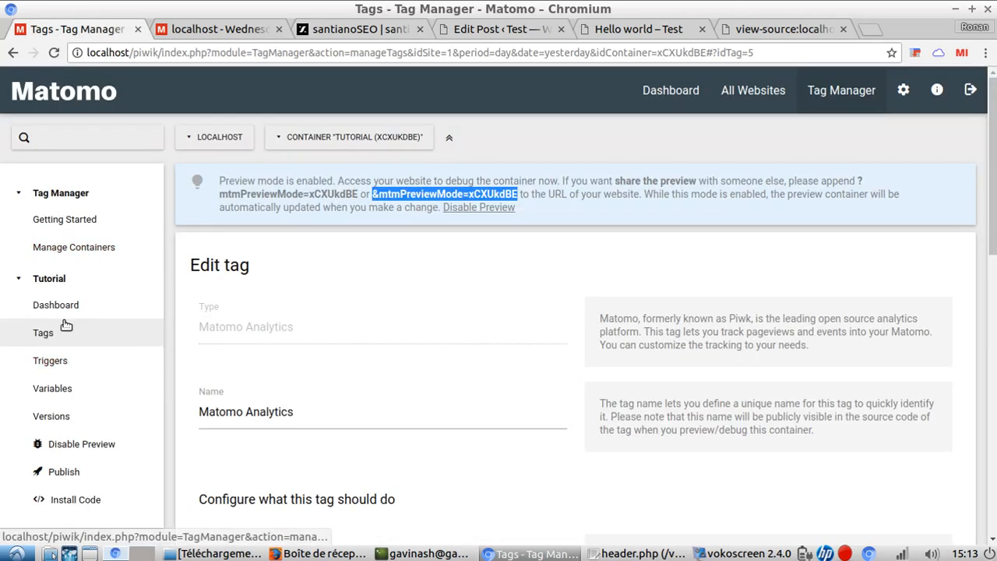
{"action": "left_click", "coordinate": [311, 29]}
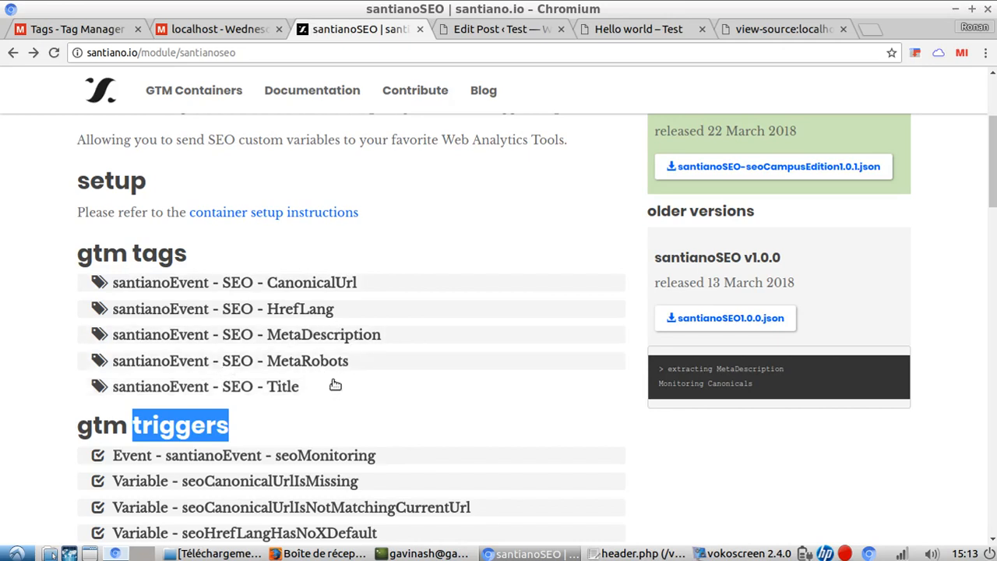
{"action": "scroll", "coordinate": [374, 311], "scroll_direction": "up", "scroll_amount": 3}
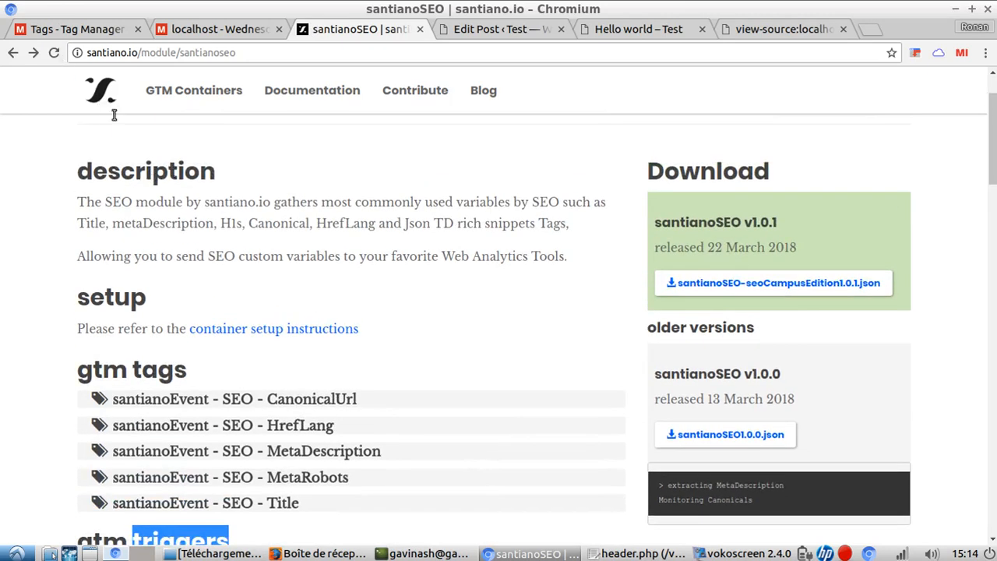
{"action": "scroll", "coordinate": [261, 393], "scroll_direction": "down", "scroll_amount": 4}
{"action": "scroll", "coordinate": [264, 401], "scroll_direction": "down", "scroll_amount": 2}
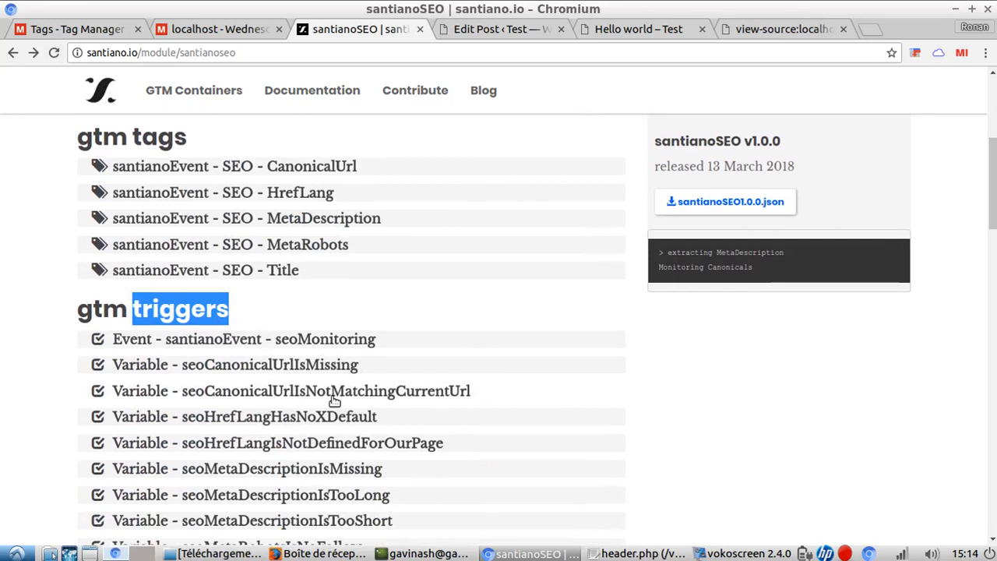
{"action": "left_click", "coordinate": [81, 31]}
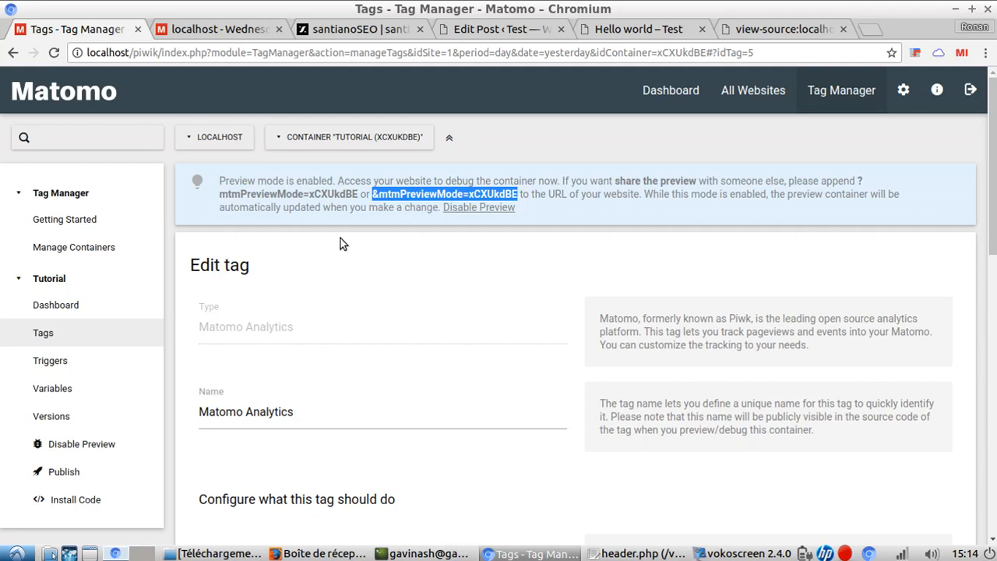
{"action": "left_click", "coordinate": [321, 36]}
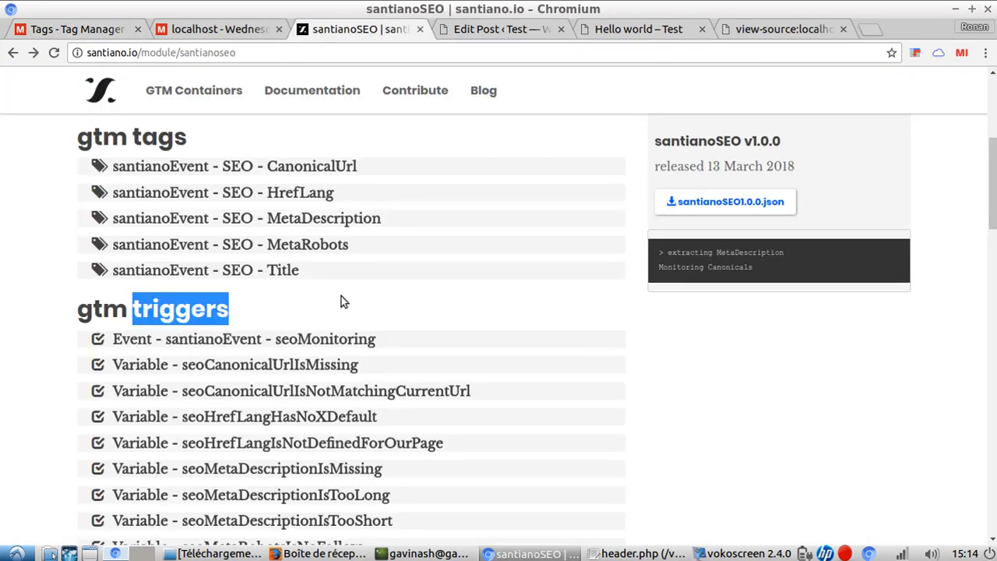
{"action": "scroll", "coordinate": [341, 300], "scroll_direction": "up", "scroll_amount": 3}
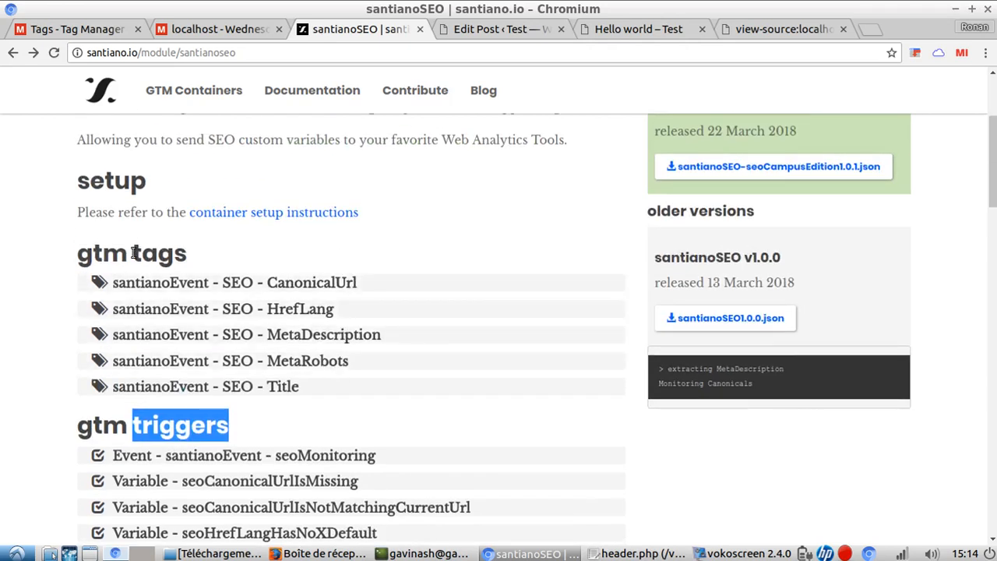
{"action": "left_click_drag", "start_coordinate": [129, 253], "coordinate": [78, 253]}
{"action": "scroll", "coordinate": [452, 360], "scroll_direction": "up", "scroll_amount": 2}
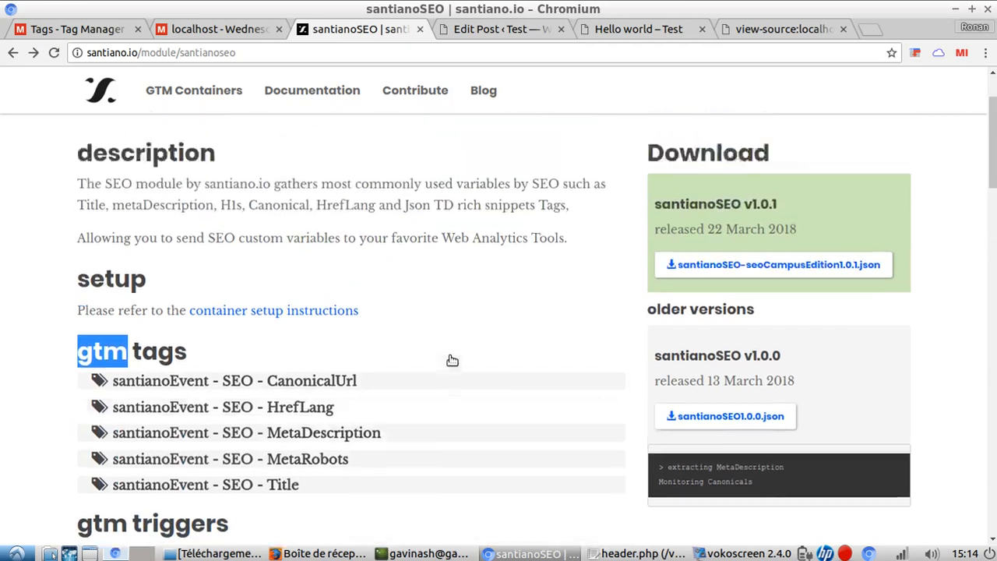
{"action": "scroll", "coordinate": [495, 351], "scroll_direction": "up", "scroll_amount": 2}
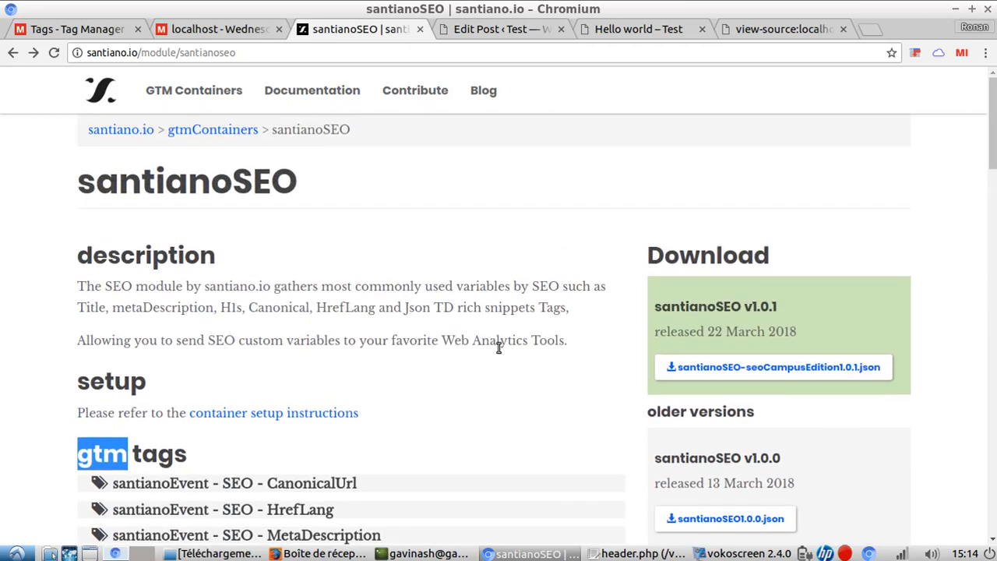
{"action": "scroll", "coordinate": [487, 366], "scroll_direction": "down", "scroll_amount": 2}
{"action": "left_click", "coordinate": [56, 31]}
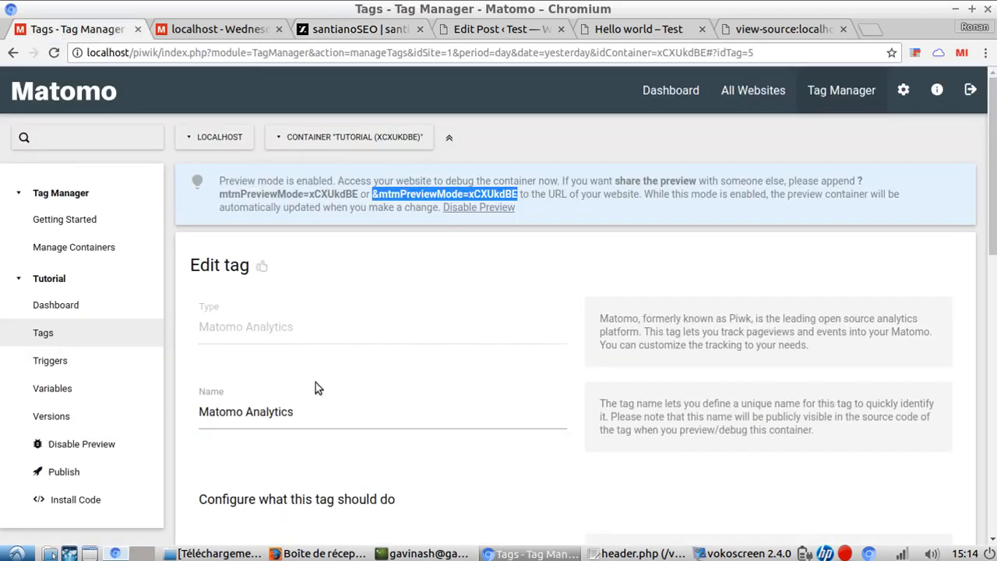
{"action": "scroll", "coordinate": [316, 383], "scroll_direction": "down", "scroll_amount": 3}
{"action": "scroll", "coordinate": [288, 366], "scroll_direction": "up", "scroll_amount": 2}
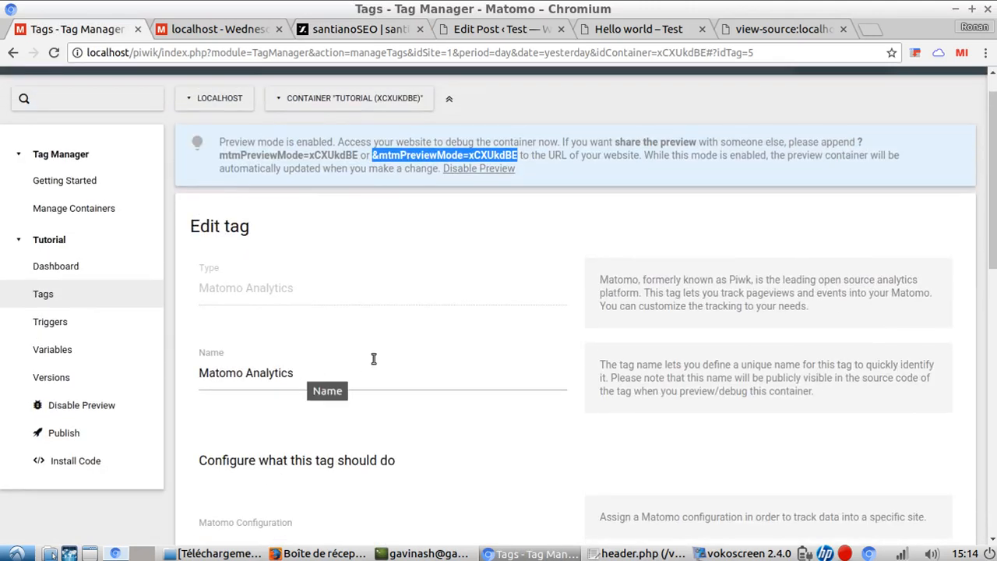